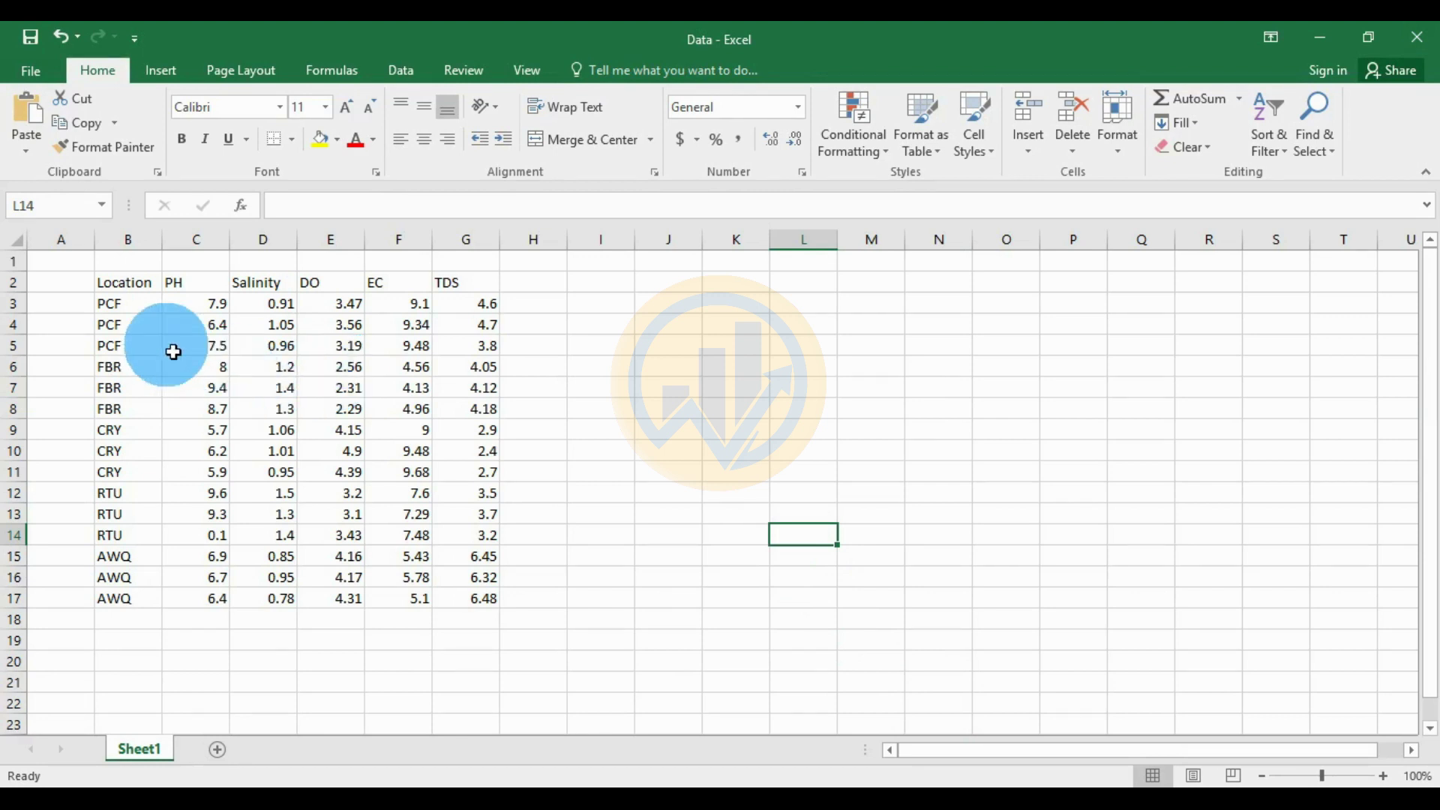
# Look over the Excel table by selecting the data ranges and the column headers.
pyautogui.moveTo(114, 283); pyautogui.dragTo(470, 605)
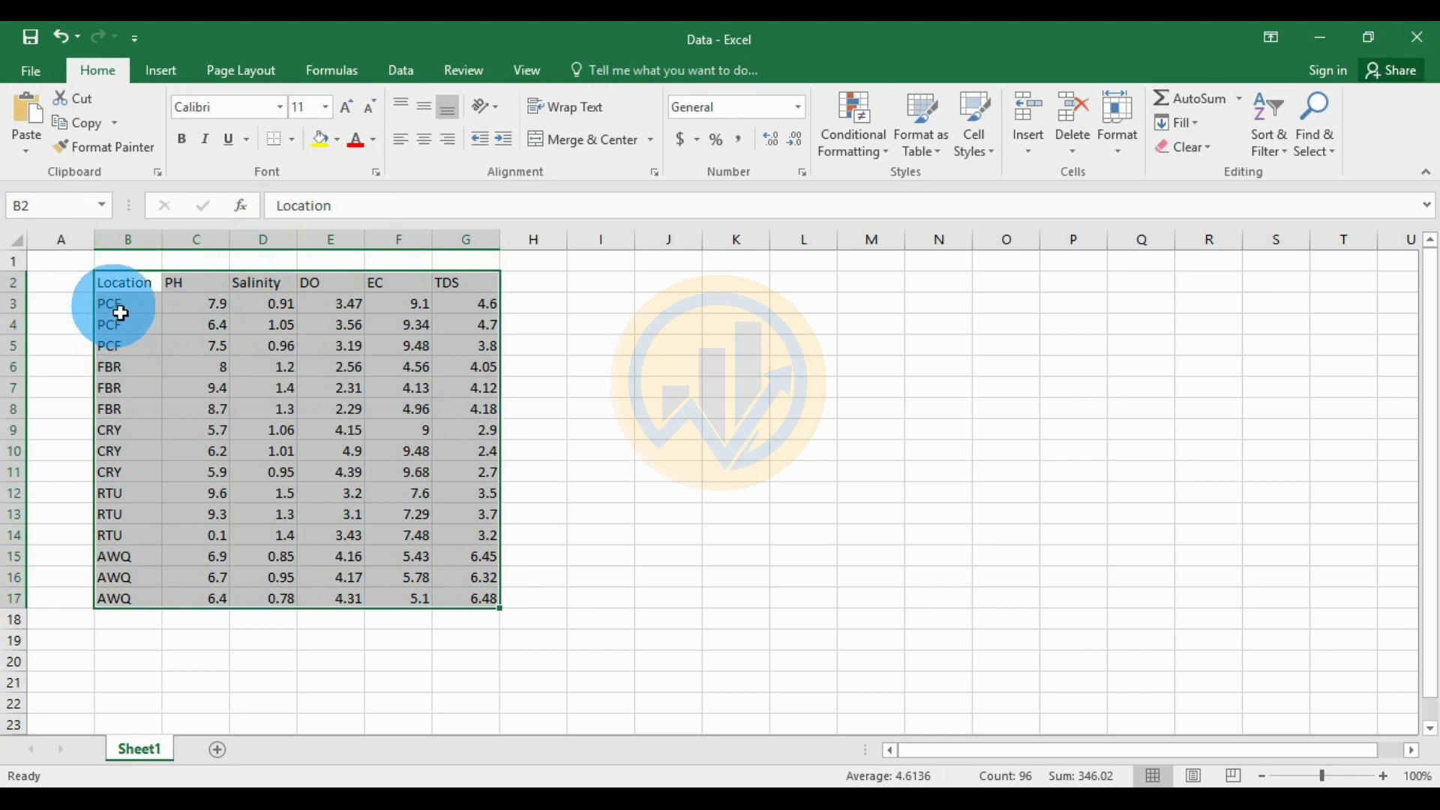
pyautogui.moveTo(118, 308); pyautogui.dragTo(124, 622)
pyautogui.moveTo(177, 283); pyautogui.dragTo(486, 598)
pyautogui.click(213, 291)
pyautogui.click(268, 288)
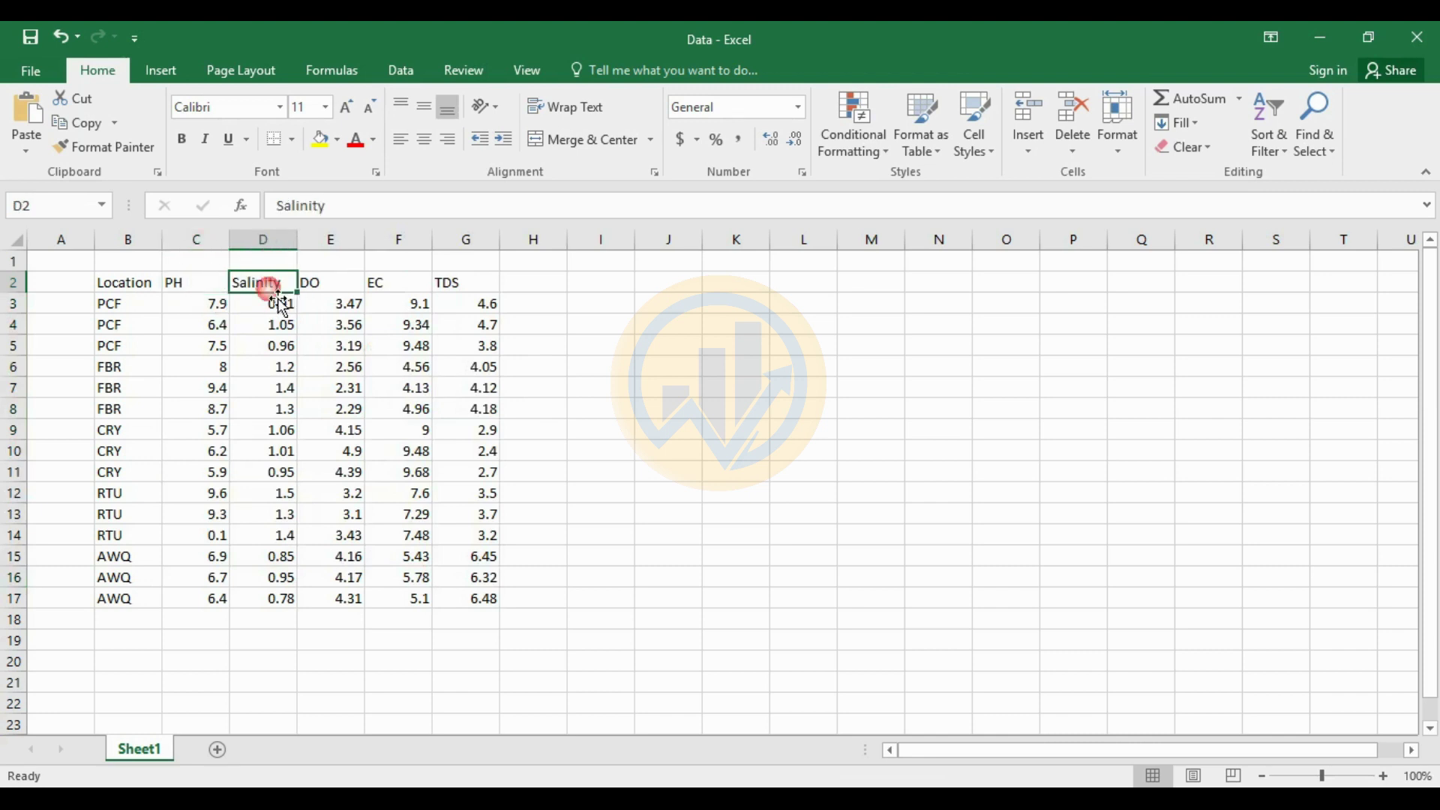
pyautogui.click(325, 289)
pyautogui.click(459, 291)
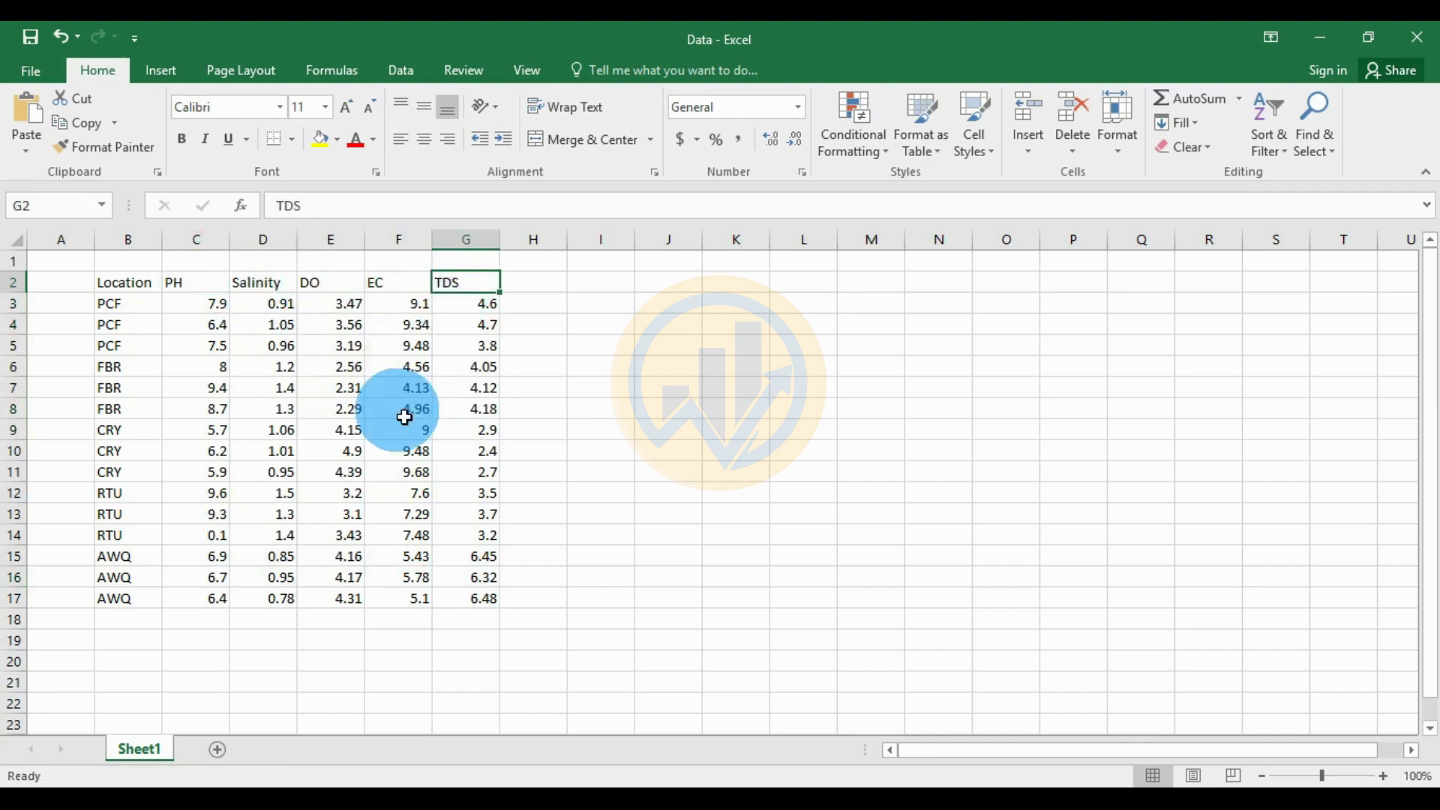
pyautogui.moveTo(139, 315); pyautogui.dragTo(480, 347)
pyautogui.click(694, 432)
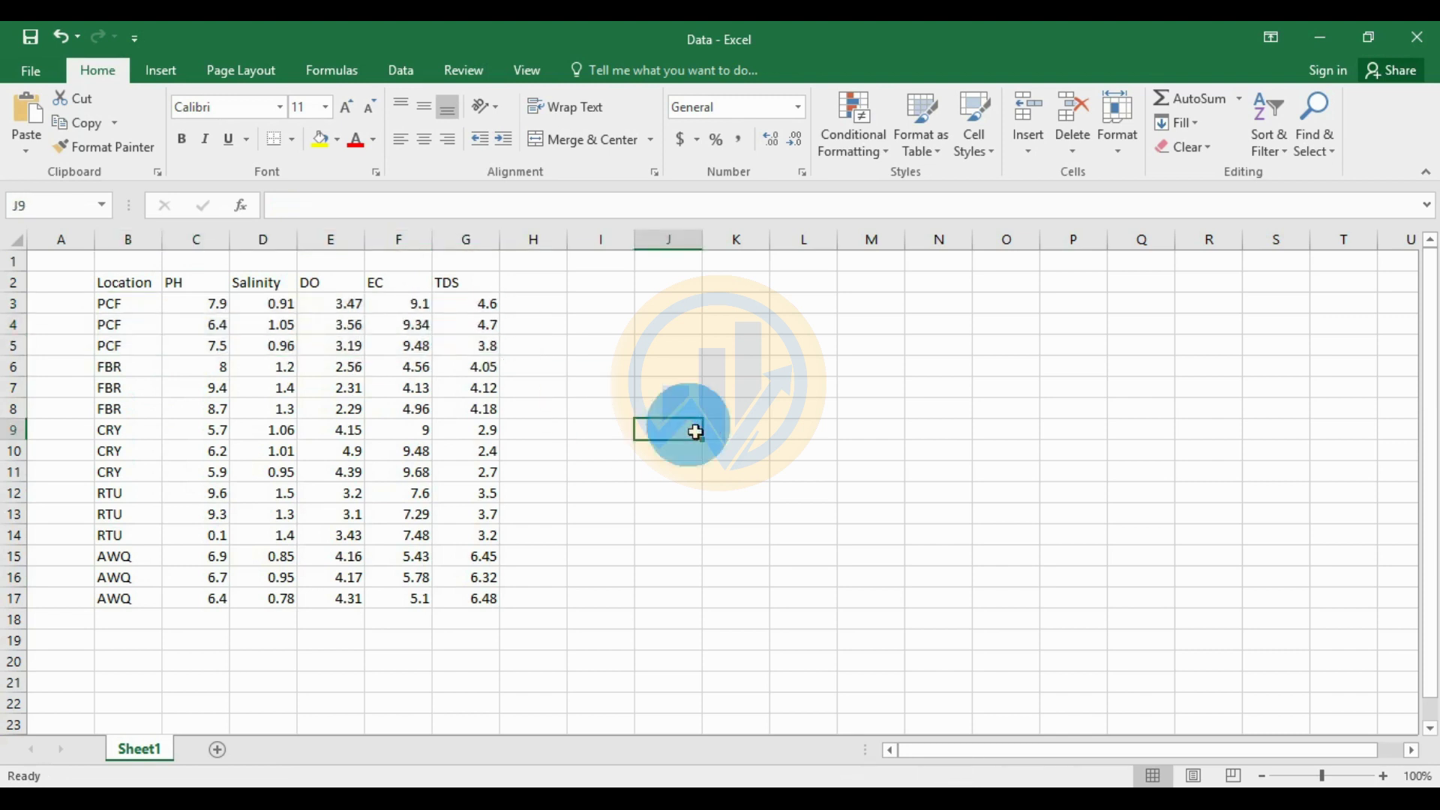
# Copy the Excel header row Location through TDS and switch to Origin.
pyautogui.click(160, 290)
pyautogui.moveTo(162, 291); pyautogui.dragTo(460, 280)
pyautogui.rightClick(459, 280)
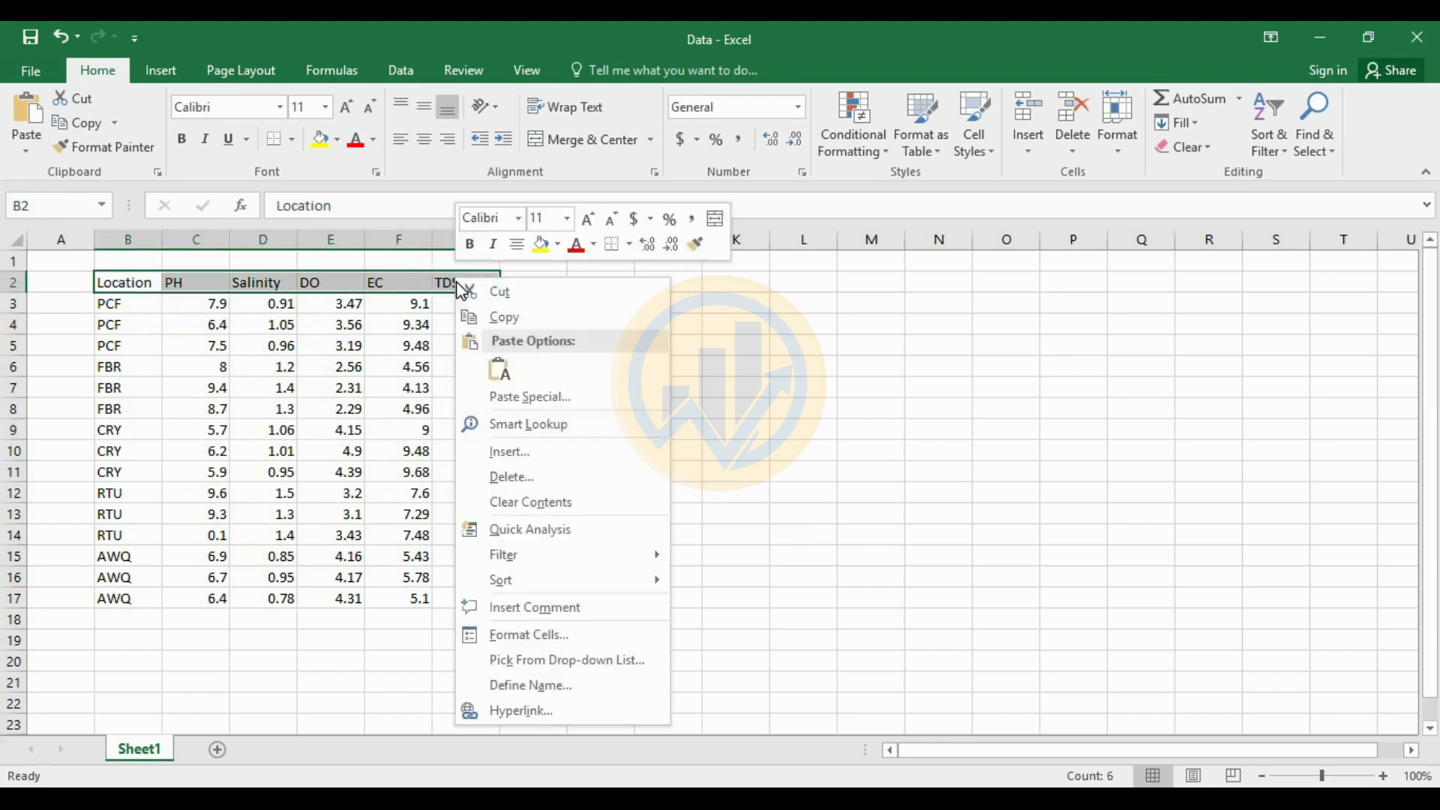
pyautogui.click(504, 319)
pyautogui.hotkey('alt', 'Tab')
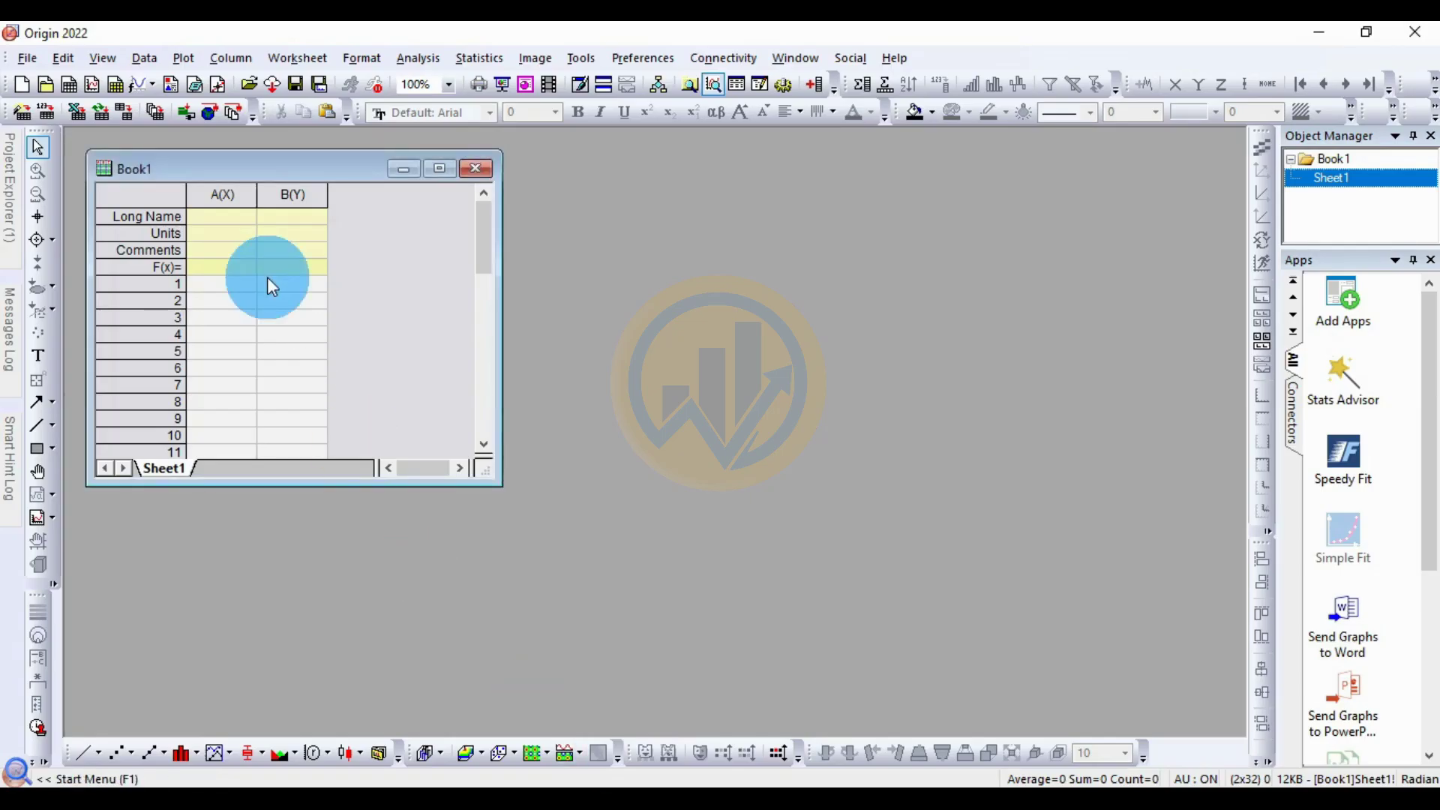
# Paste the headers into Book1's Long Name row and enlarge Book1 to show six columns.
pyautogui.click(218, 225)
pyautogui.hotkey('ctrl', 'v')
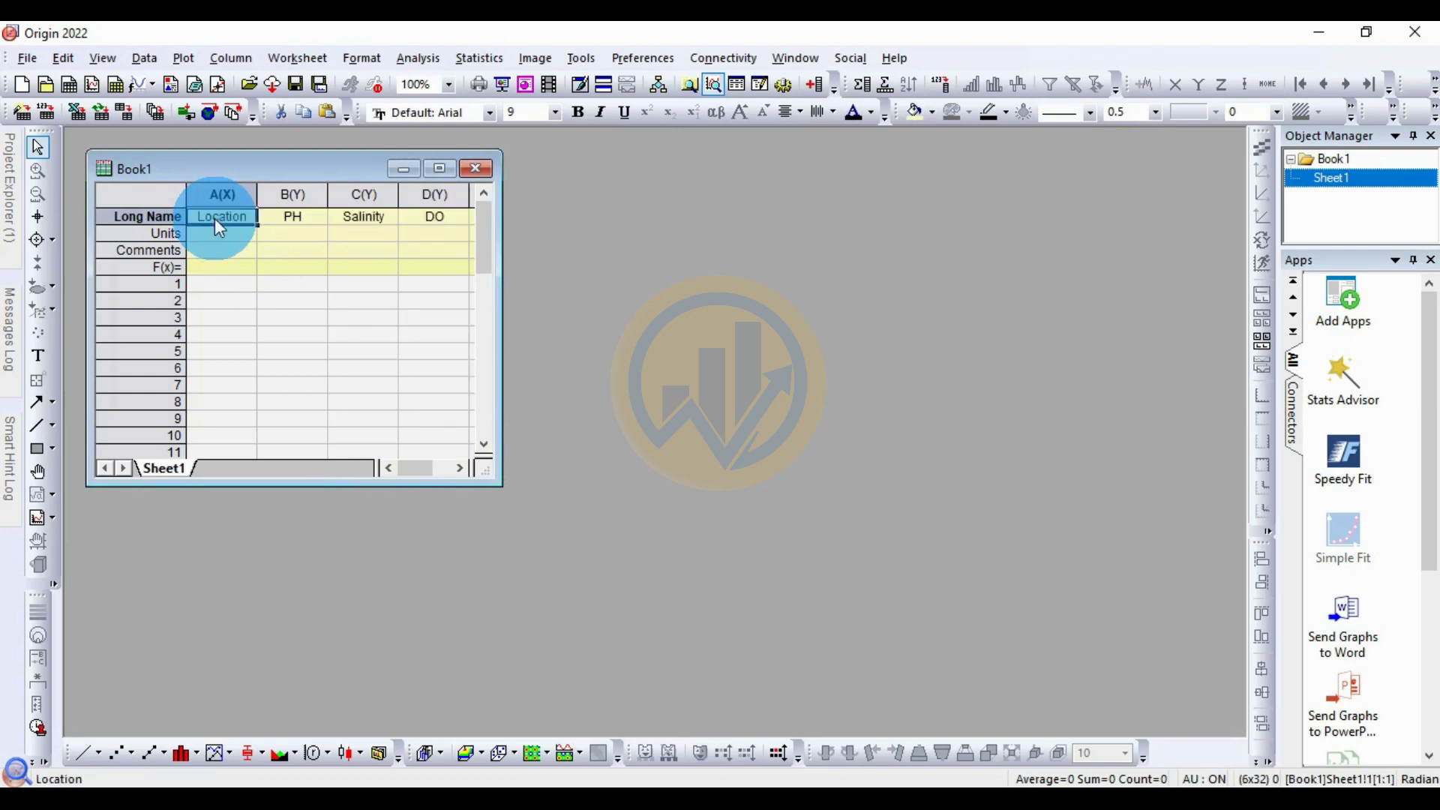
pyautogui.moveTo(501, 493); pyautogui.dragTo(645, 717)
# Copy the Excel values B3:G17 and paste them into row 1 of column A.
pyautogui.hotkey('alt', 'Tab')
pyautogui.click(120, 304)
pyautogui.moveTo(127, 360); pyautogui.dragTo(467, 598)
pyautogui.hotkey('ctrl', 'c')
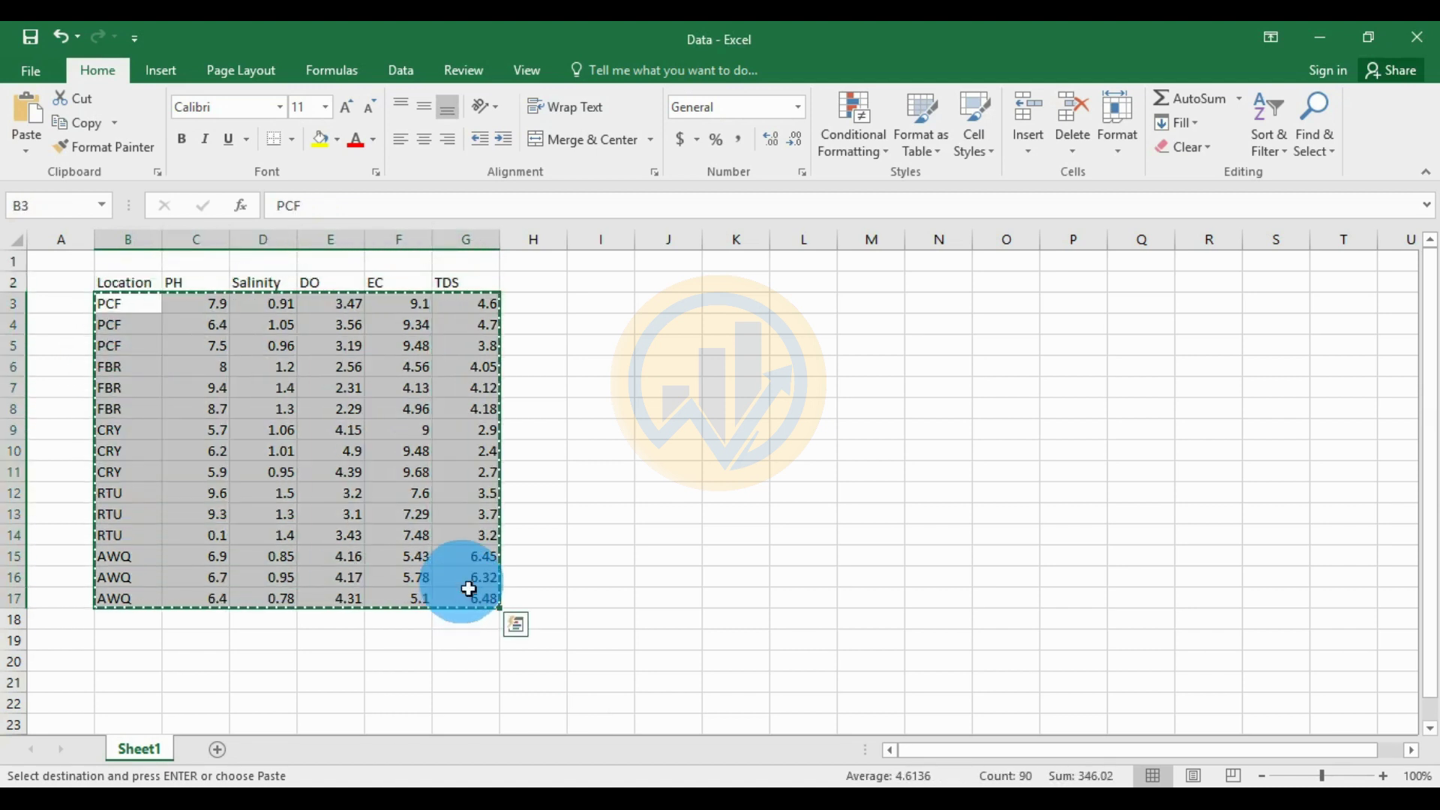
pyautogui.click(643, 784)
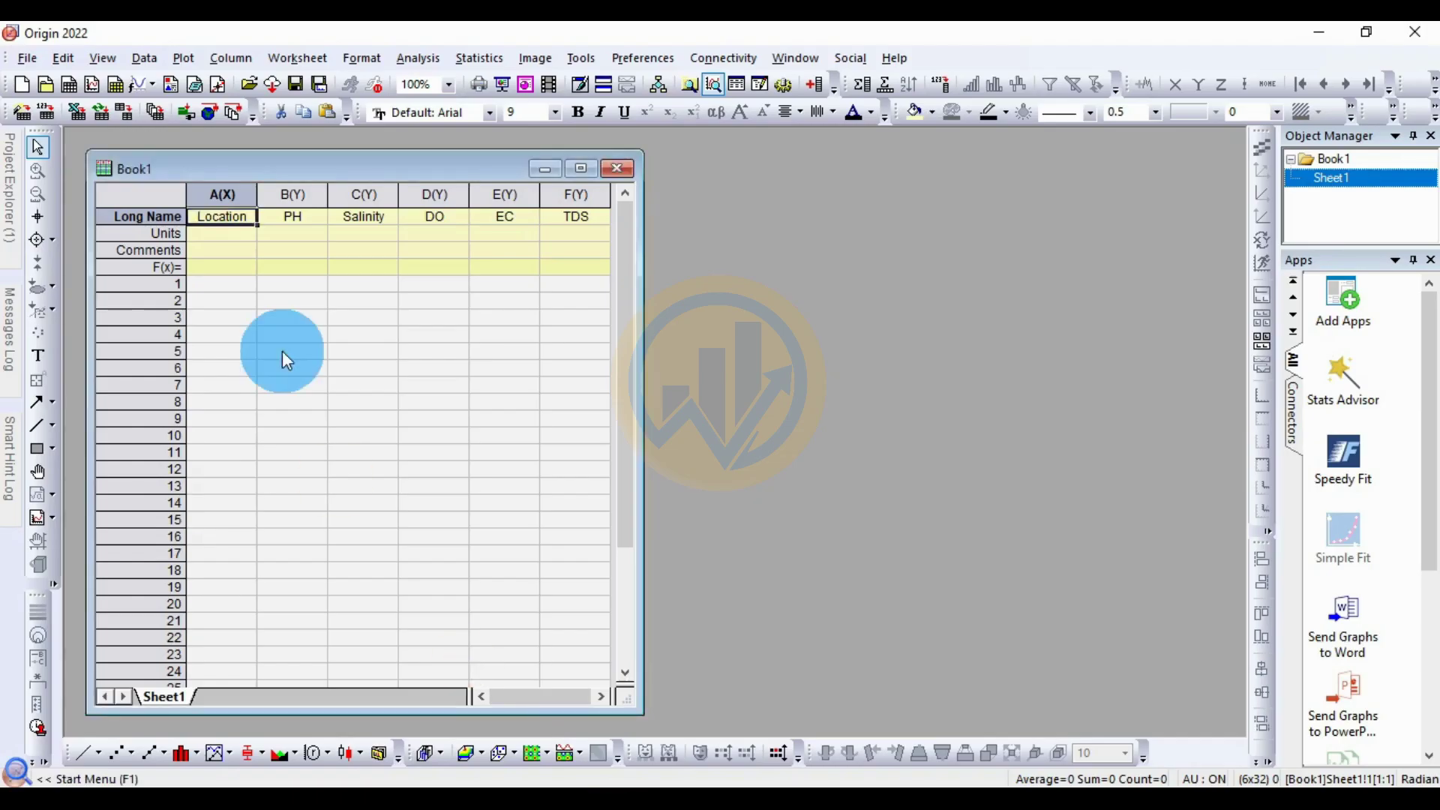
pyautogui.click(223, 286)
pyautogui.hotkey('ctrl', 'v')
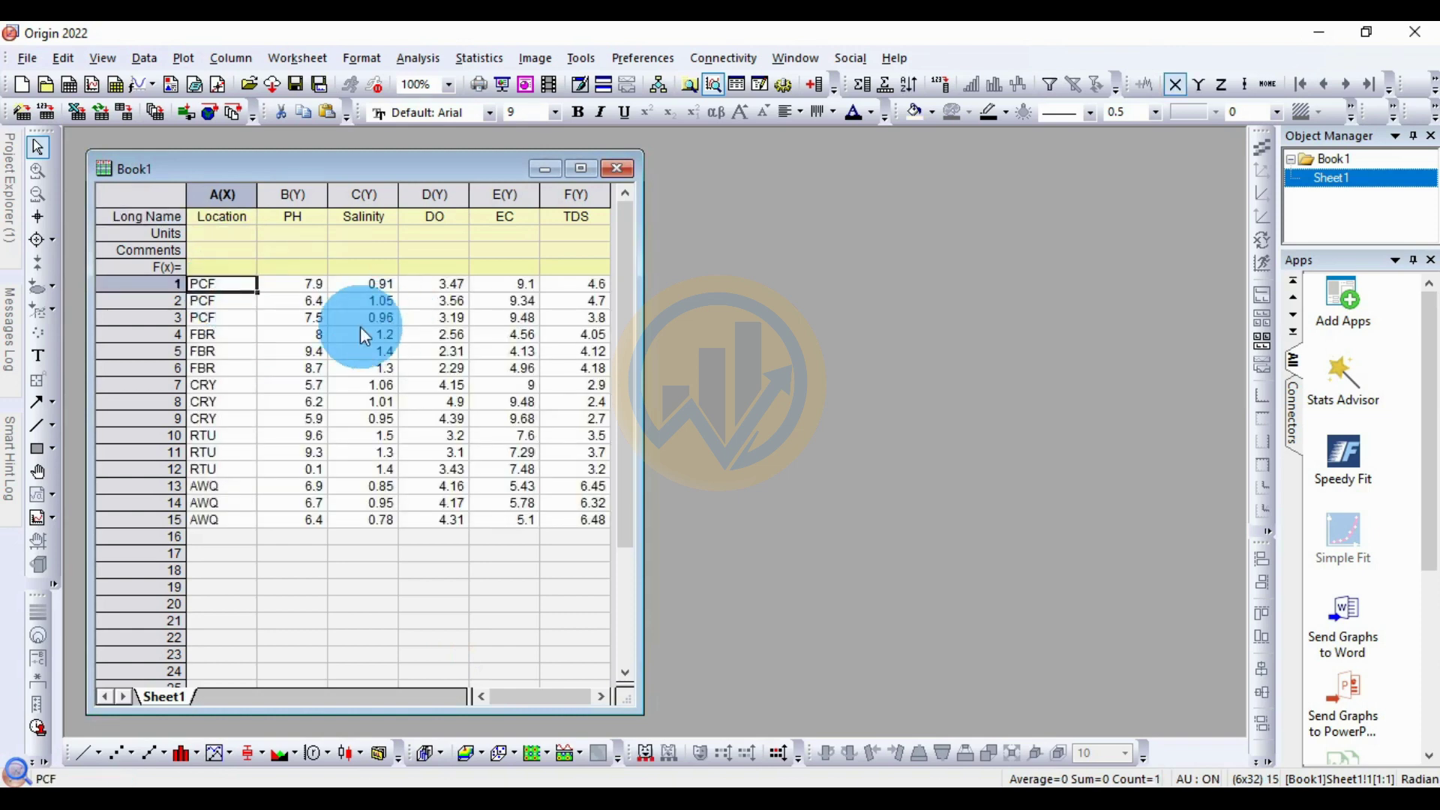
pyautogui.click(177, 201)
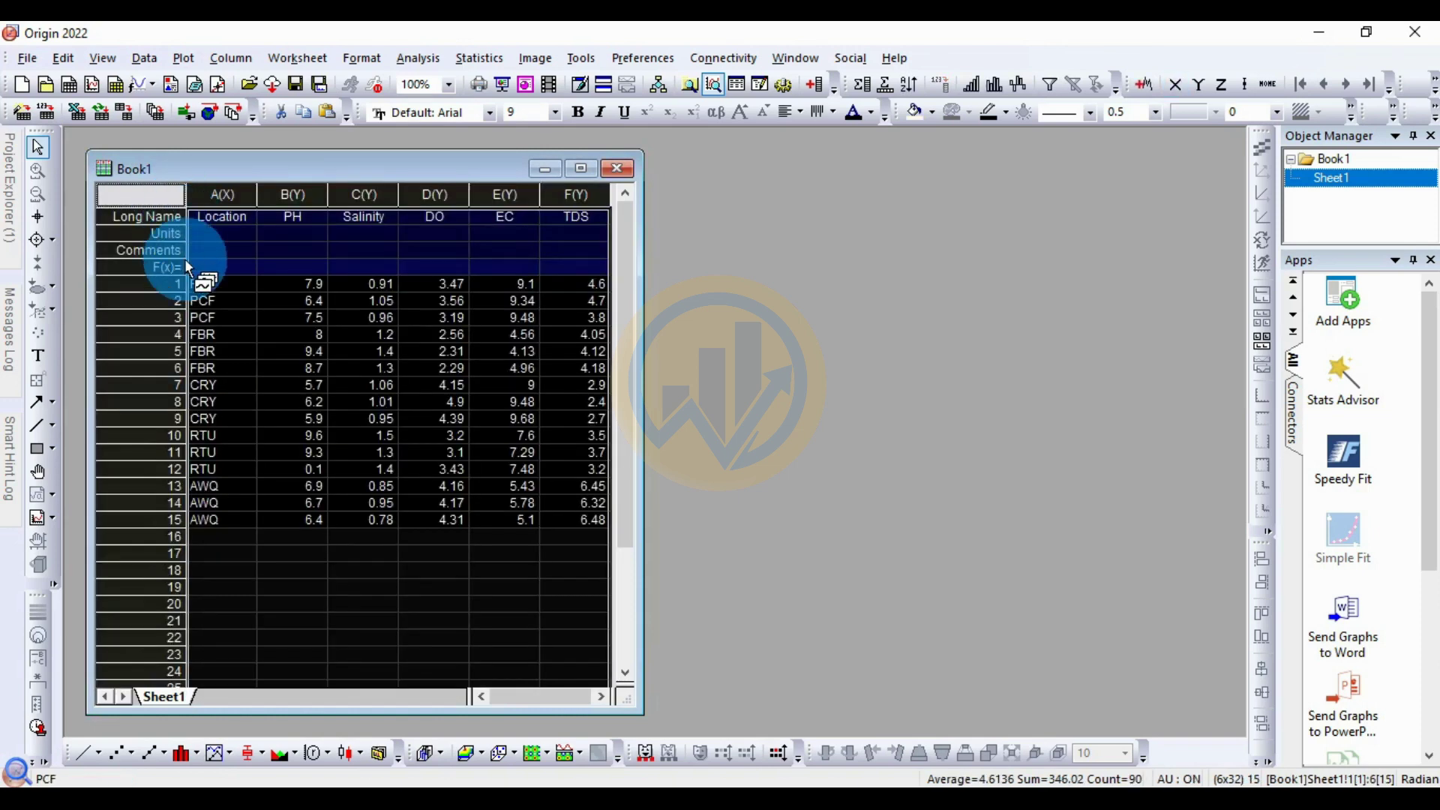
# Open Statistics > Descriptive Statistics > Correlation Coefficient for the whole [Book1]Sheet1 worksheet.
pyautogui.click(474, 56)
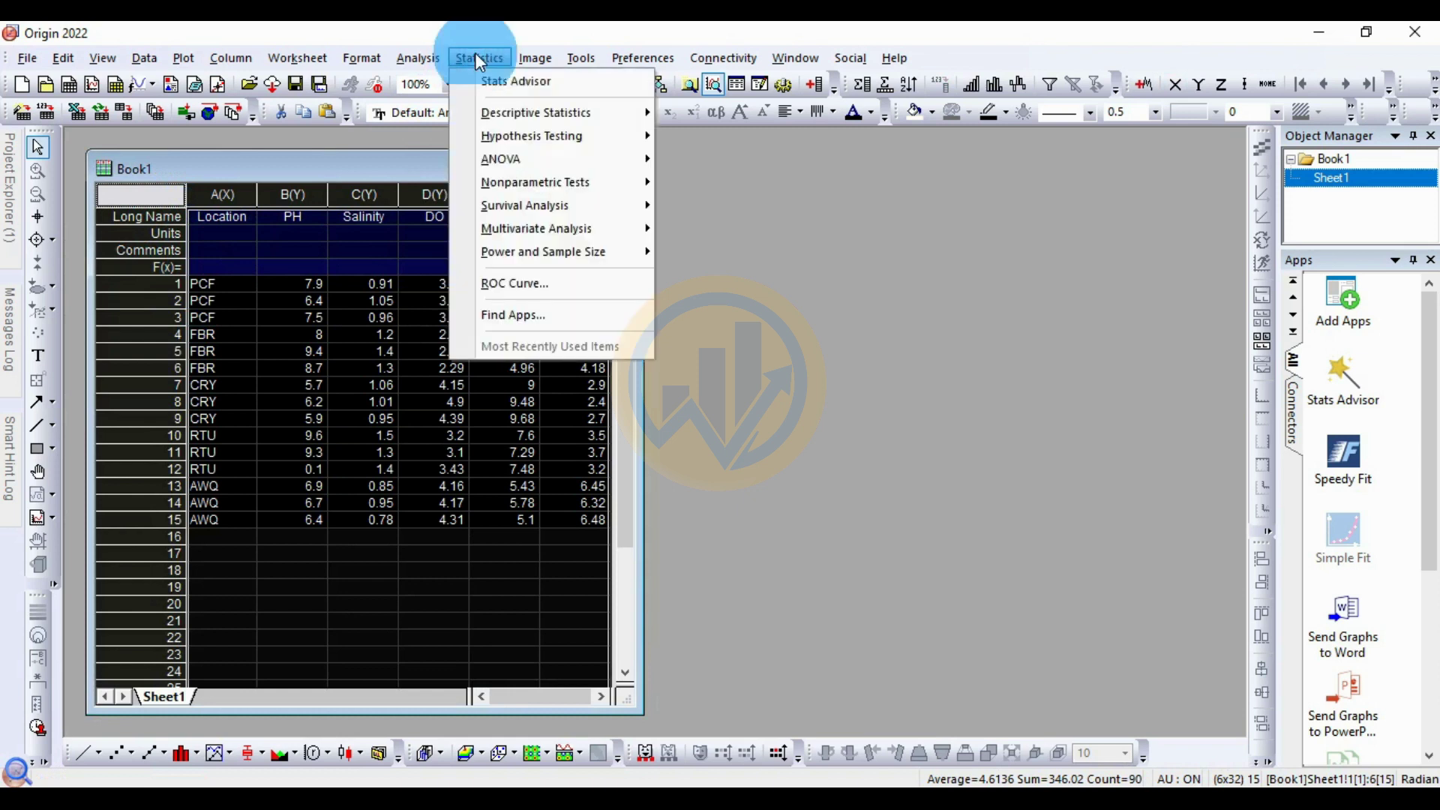
pyautogui.moveTo(478, 114)
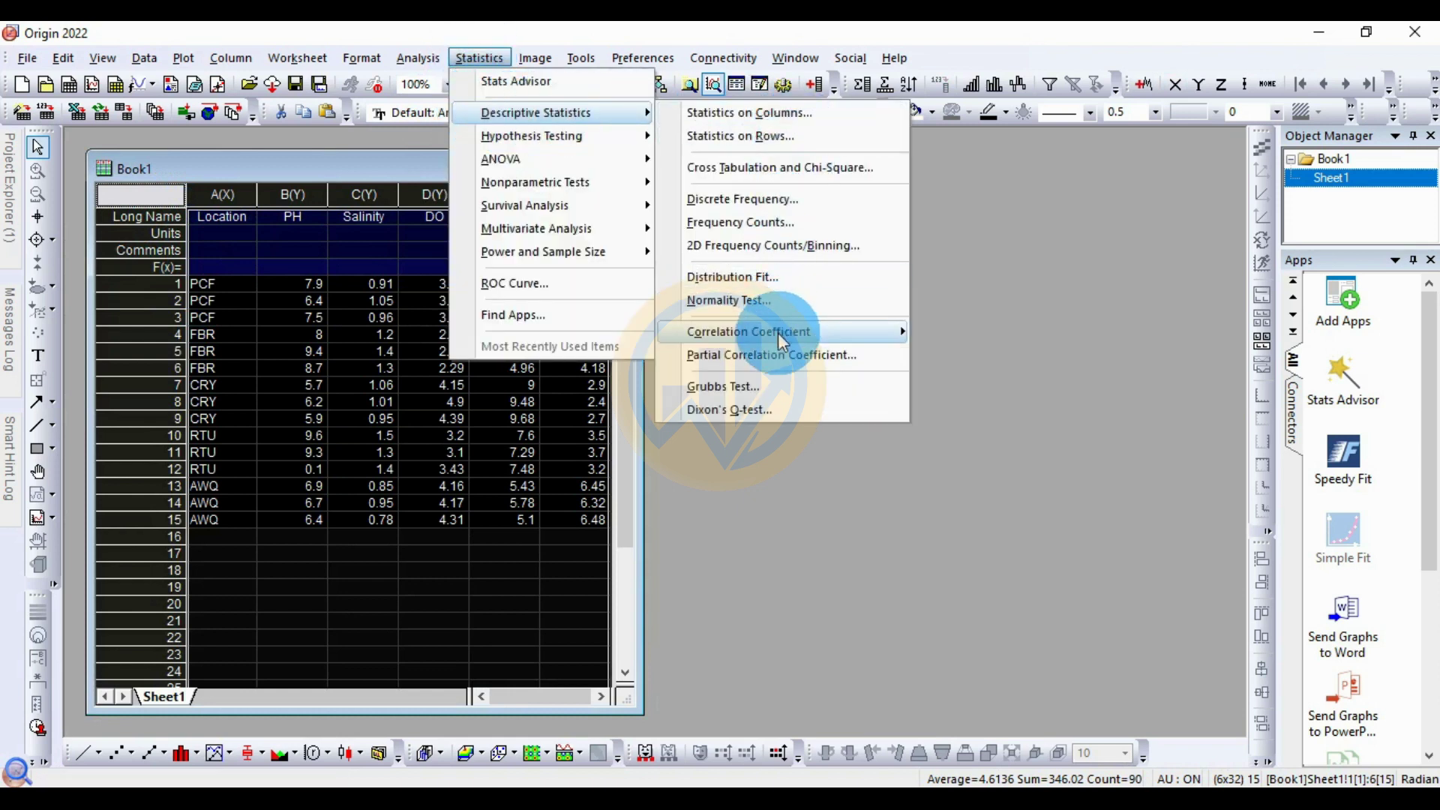
pyautogui.moveTo(778, 334)
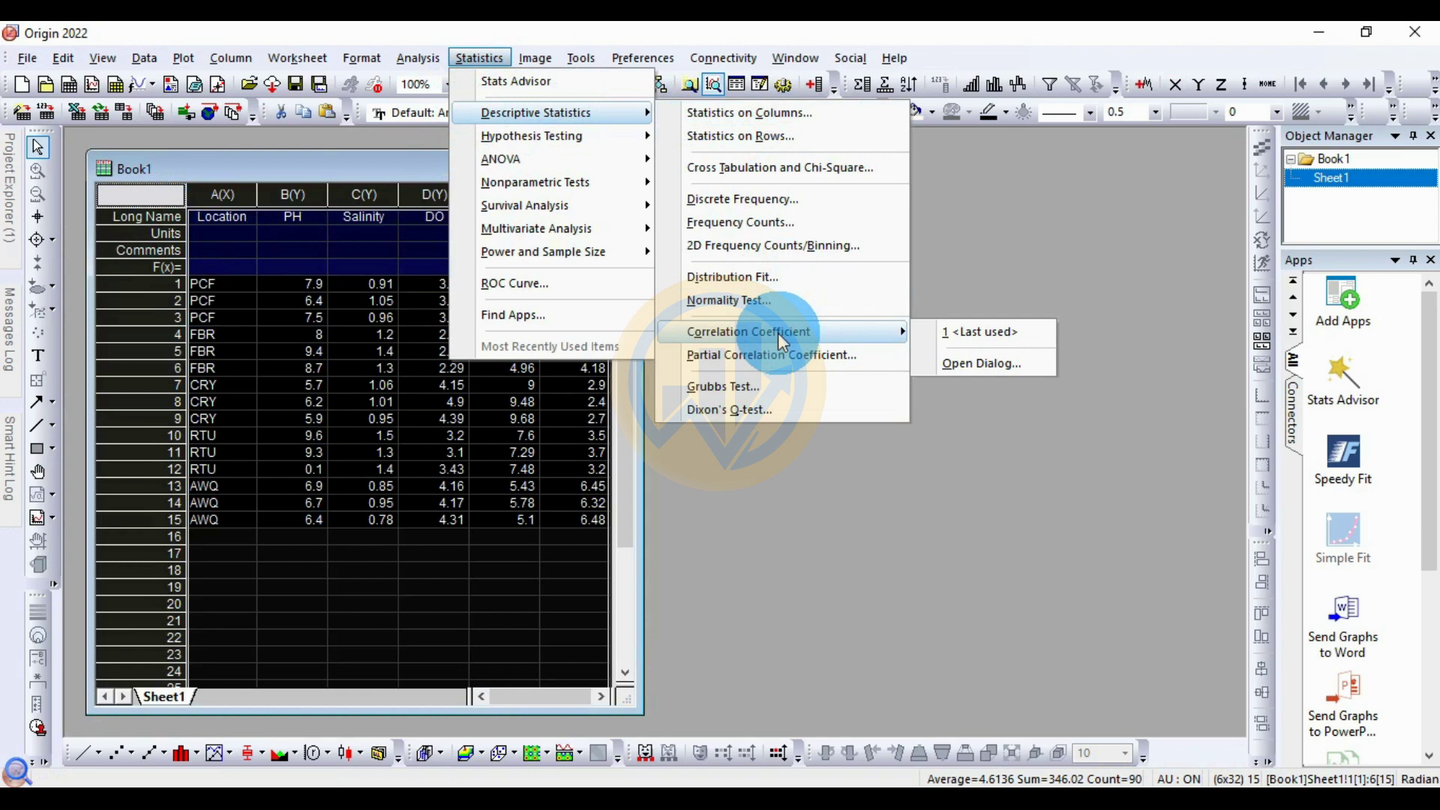
pyautogui.click(965, 370)
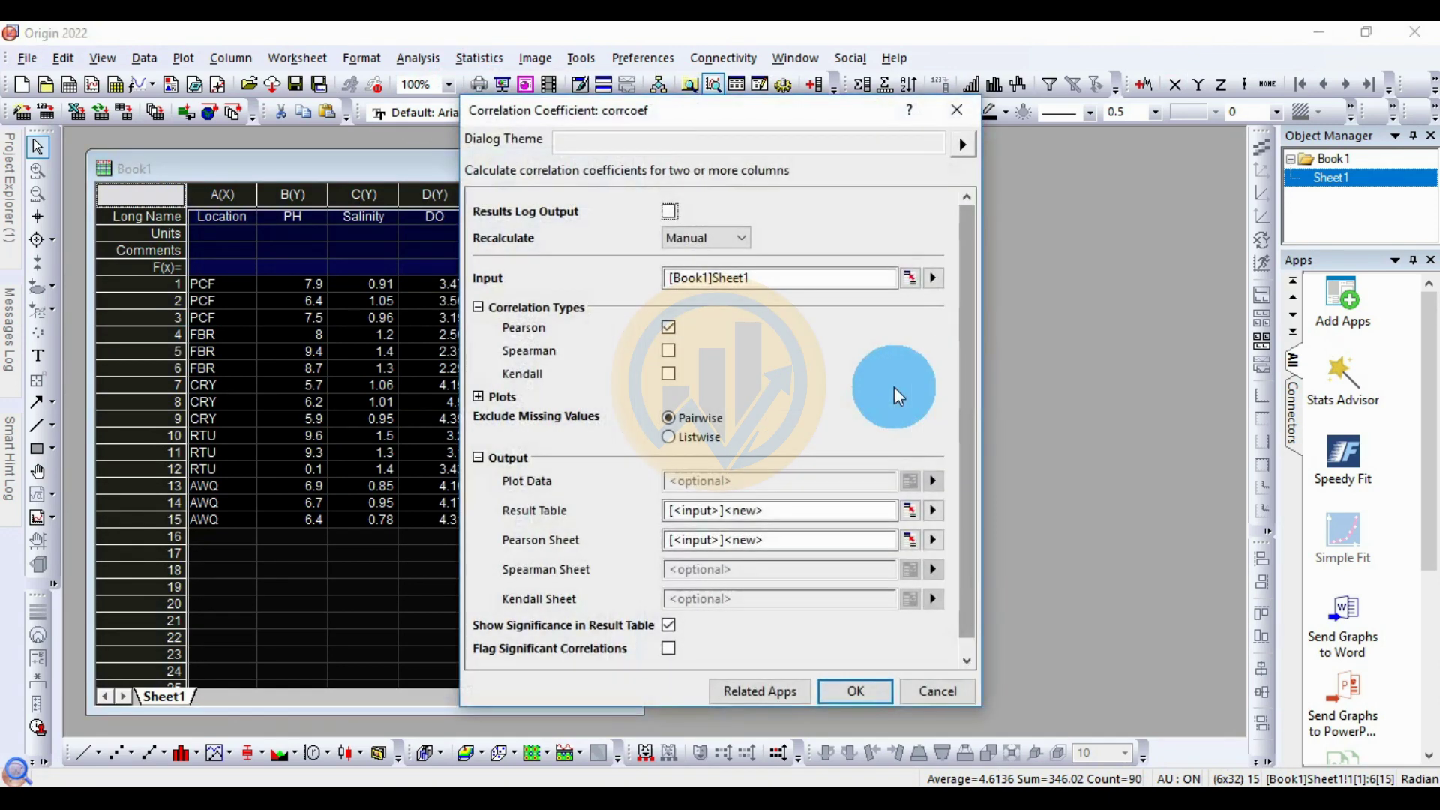
pyautogui.moveTo(682, 117)
pyautogui.mouseDown()
pyautogui.moveTo(726, 111)
pyautogui.moveTo(679, 97)
pyautogui.mouseUp()
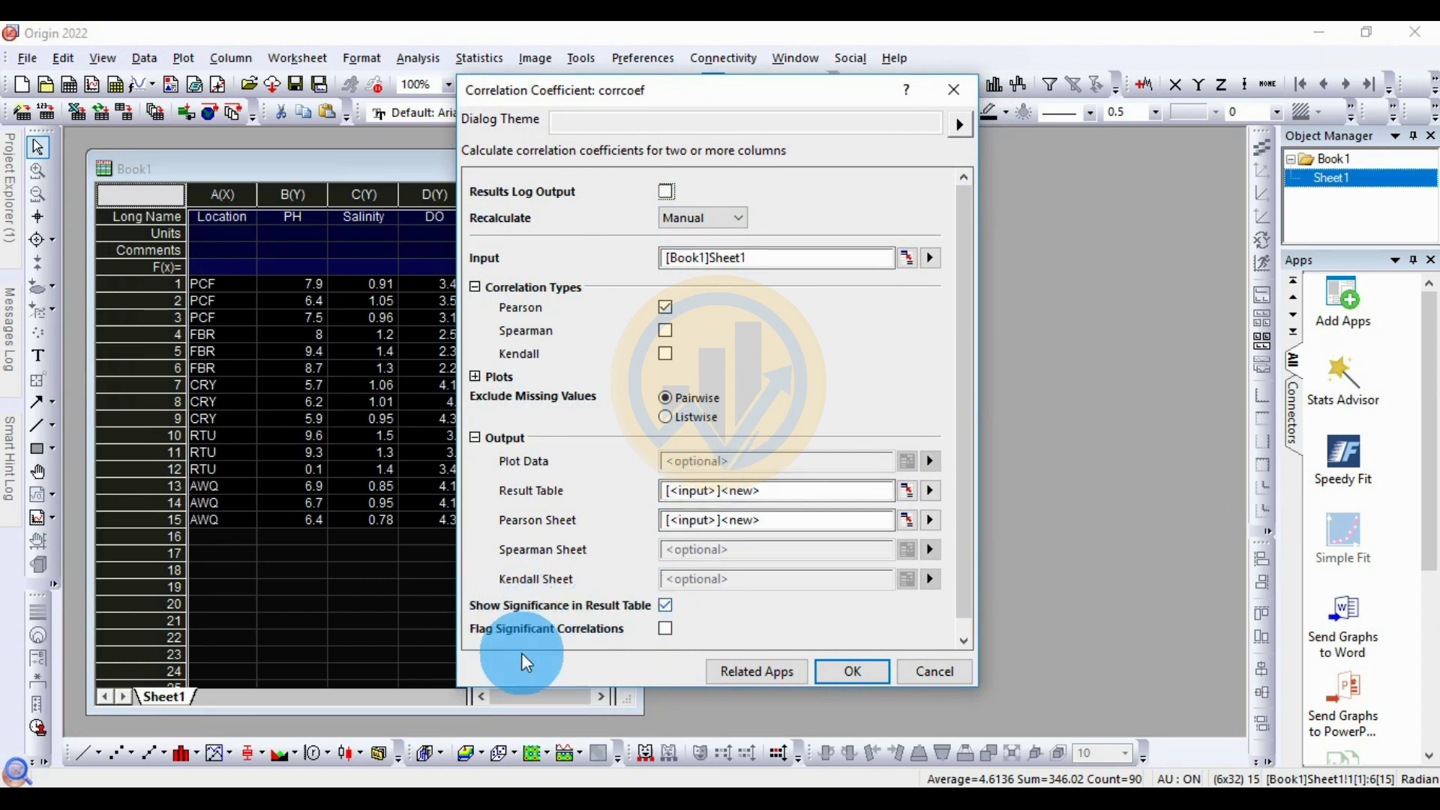
# Enable Flag Significant Correlations and run the Pearson correlation.
pyautogui.click(666, 630)
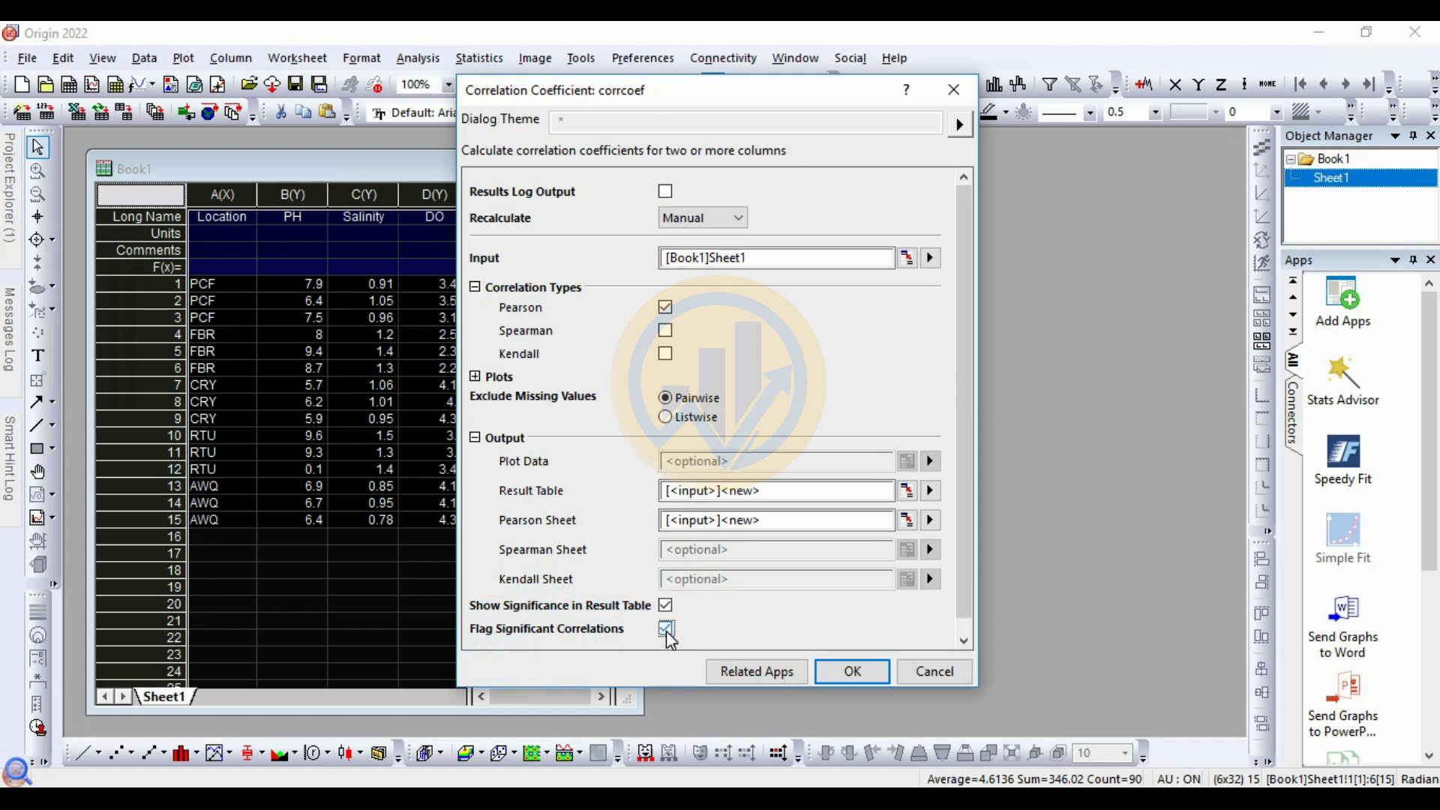
pyautogui.click(855, 673)
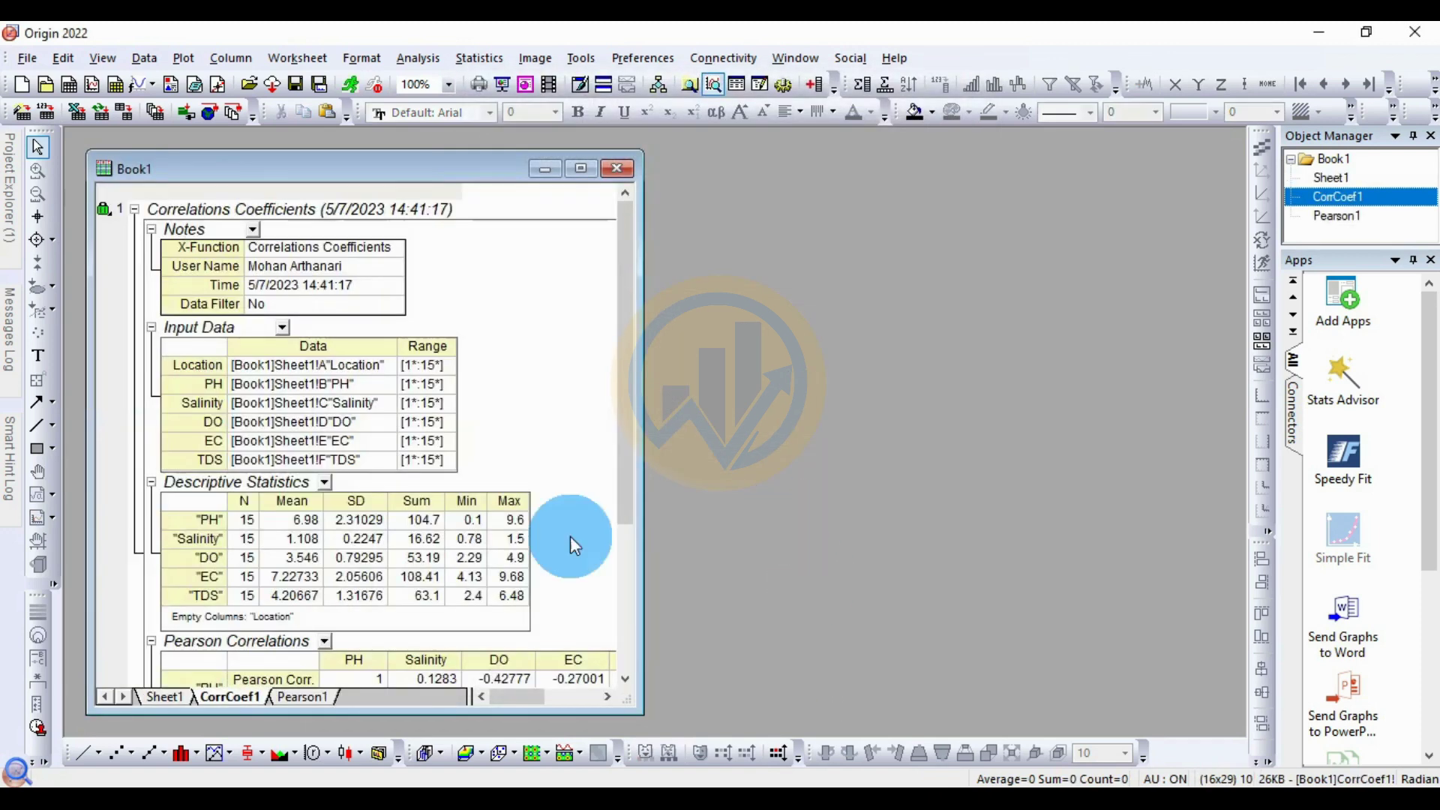
pyautogui.moveTo(649, 720); pyautogui.dragTo(711, 723)
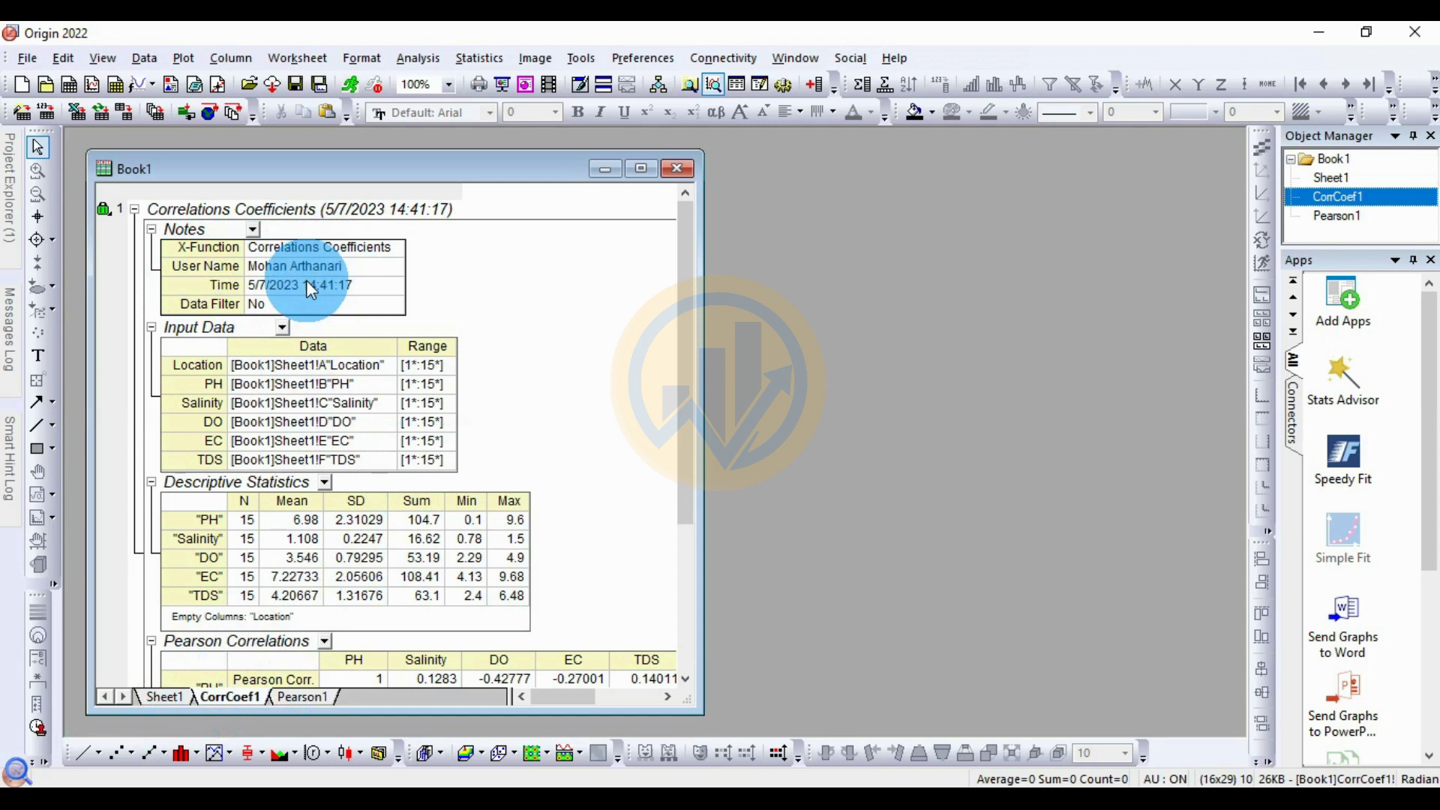
pyautogui.scroll(-1, 310, 288)
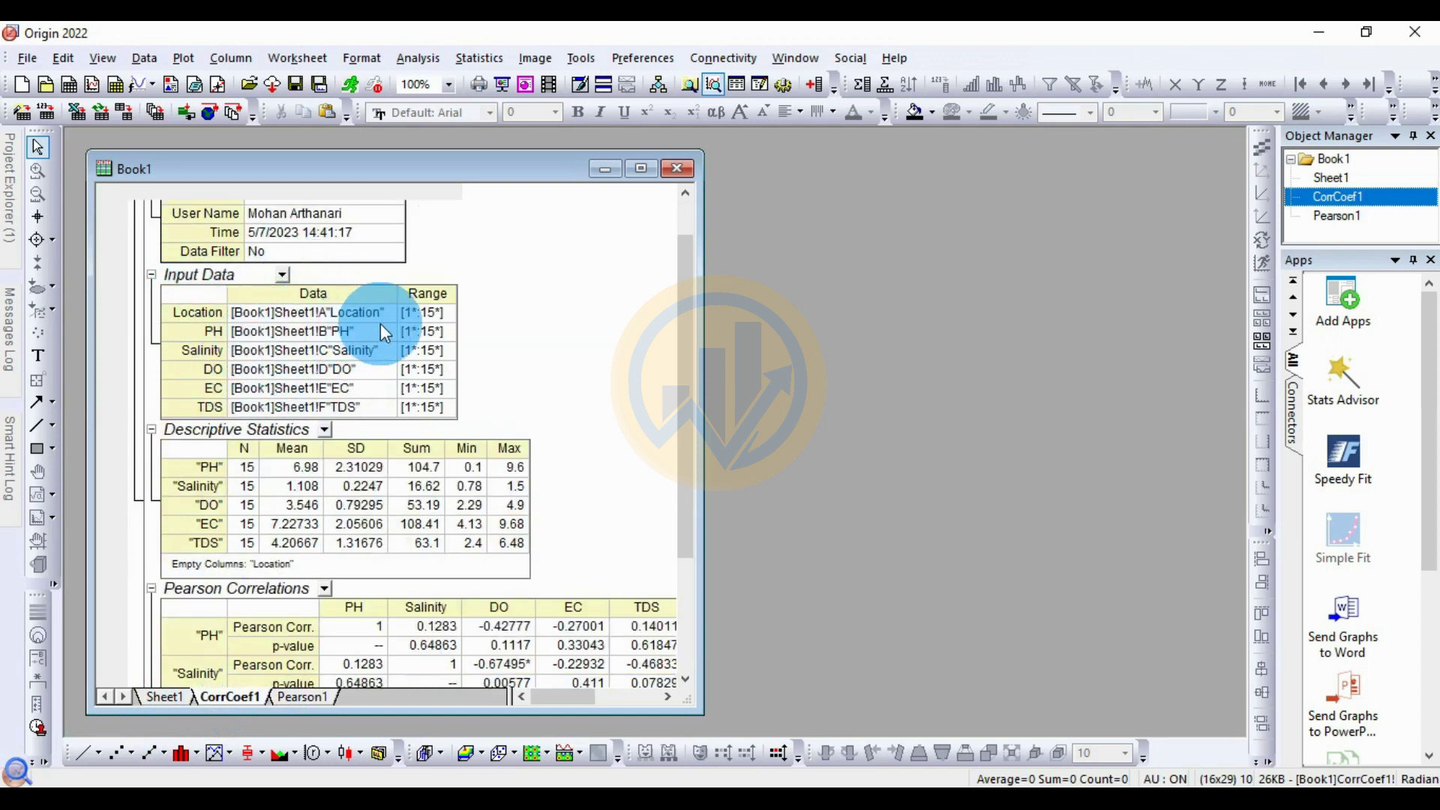
pyautogui.scroll(-1, 356, 347)
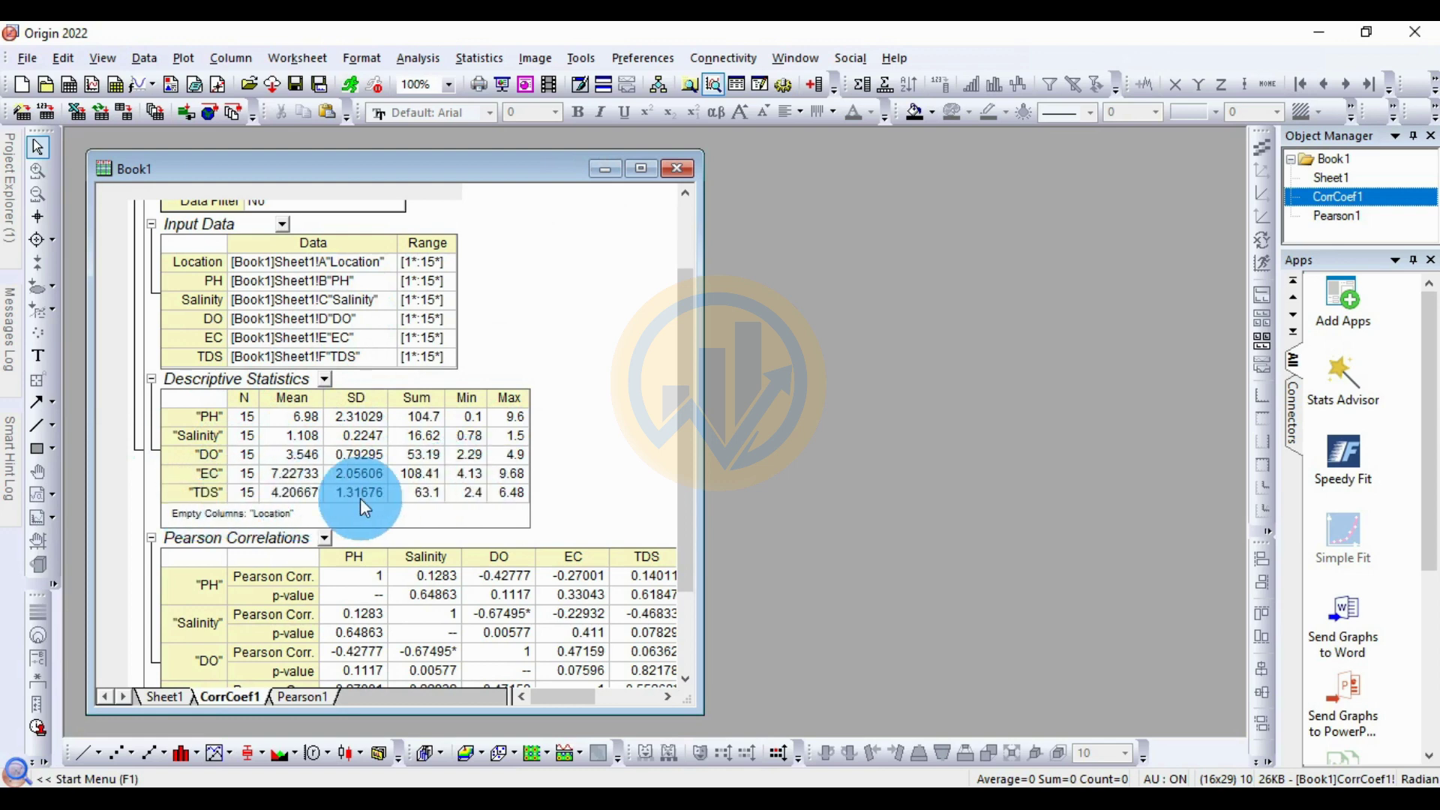
pyautogui.scroll(-3, 415, 497)
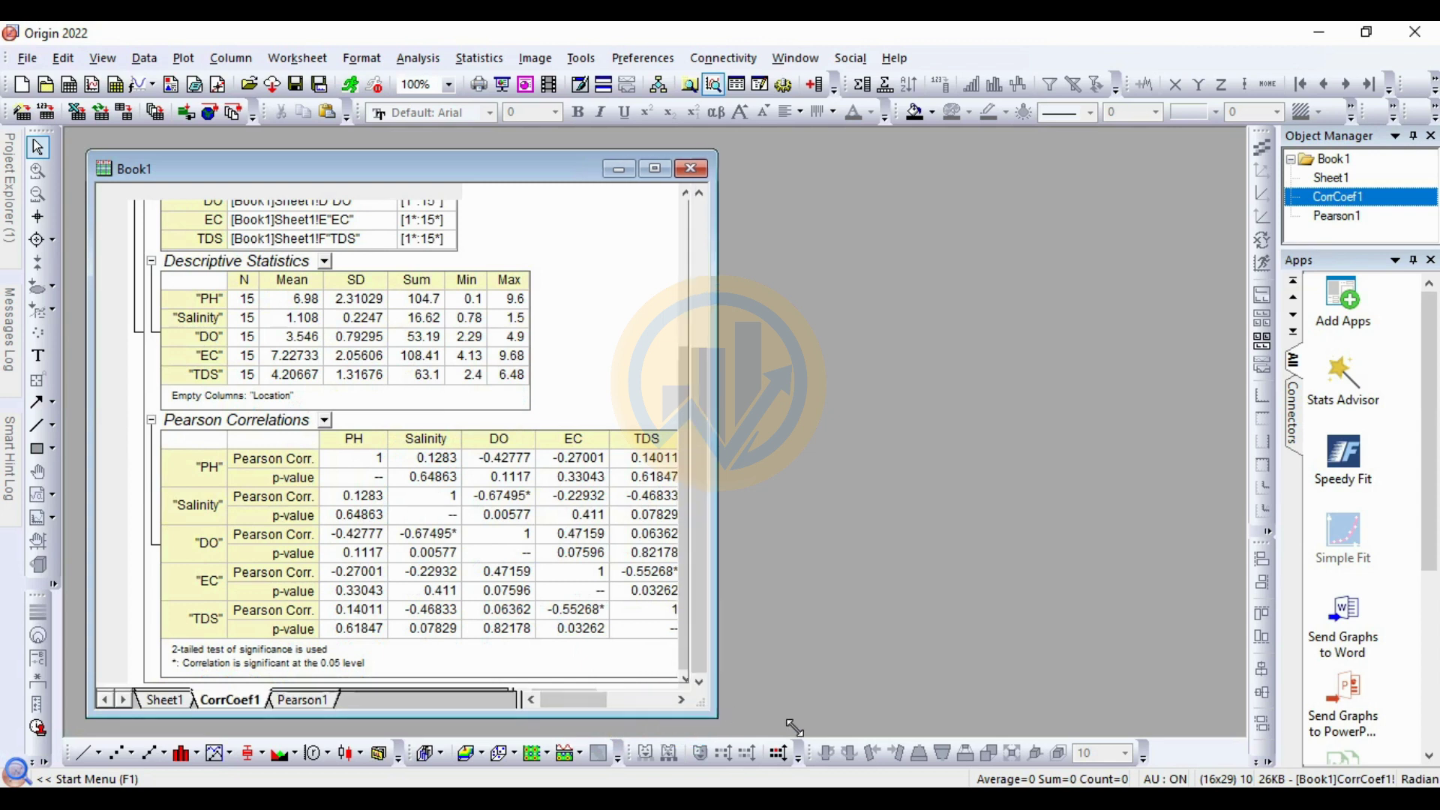
# Enlarge the Book1 window and show the Pearson1 correlation matrix sheet.
pyautogui.moveTo(691, 708); pyautogui.dragTo(989, 730)
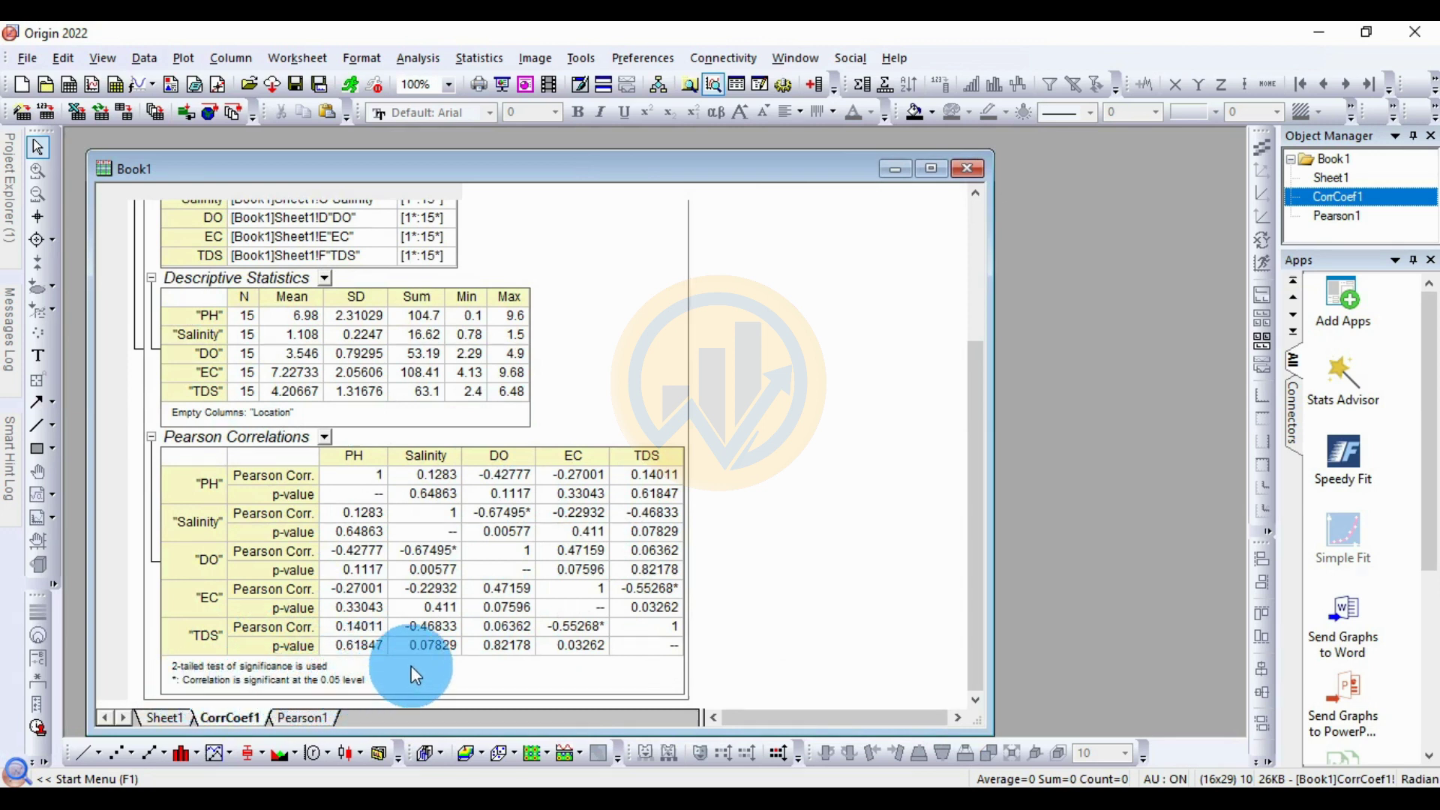
pyautogui.click(302, 719)
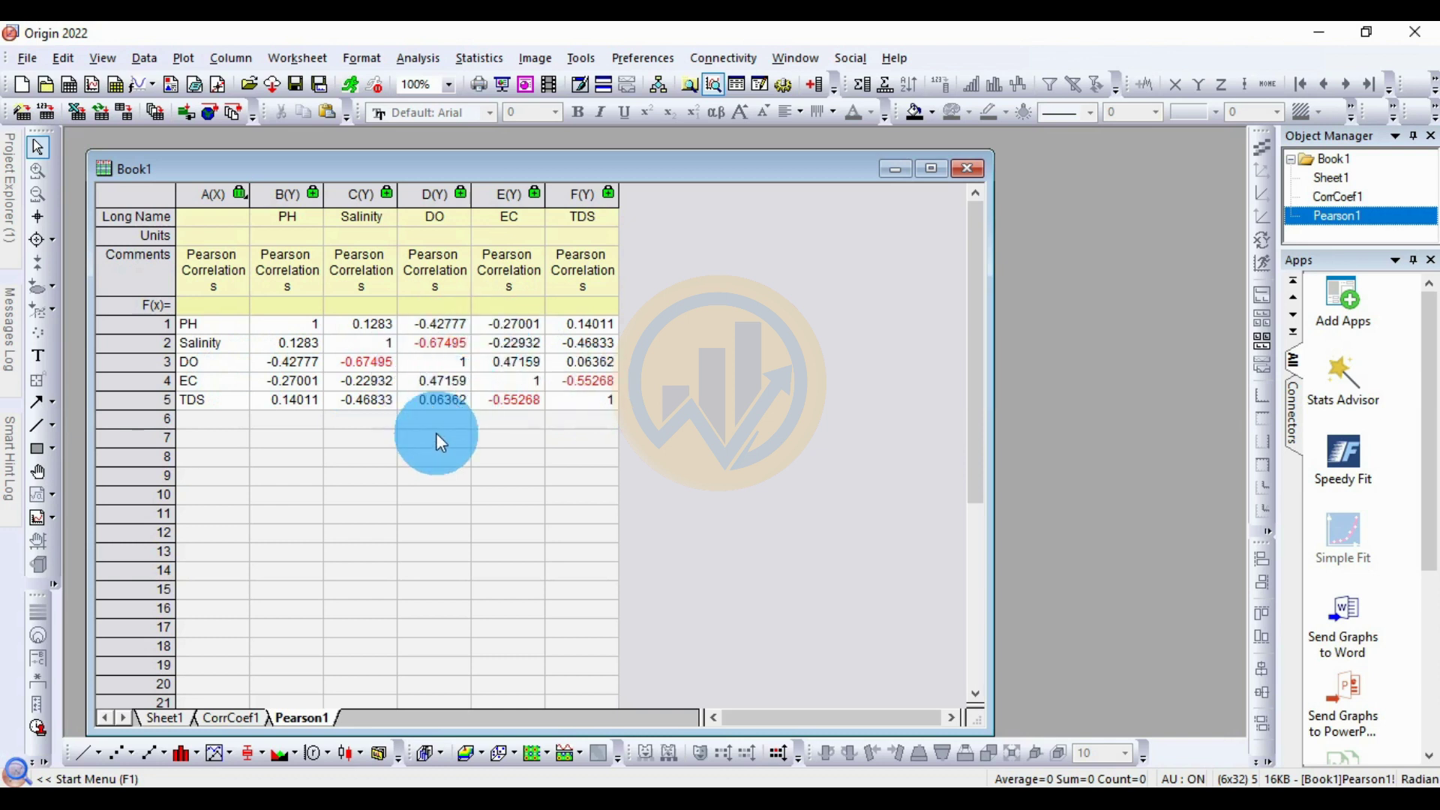
# Select Pearson1 columns A–F and choose Plot > Contour > Heatmap with Labels.
pyautogui.moveTo(213, 194); pyautogui.dragTo(583, 194)
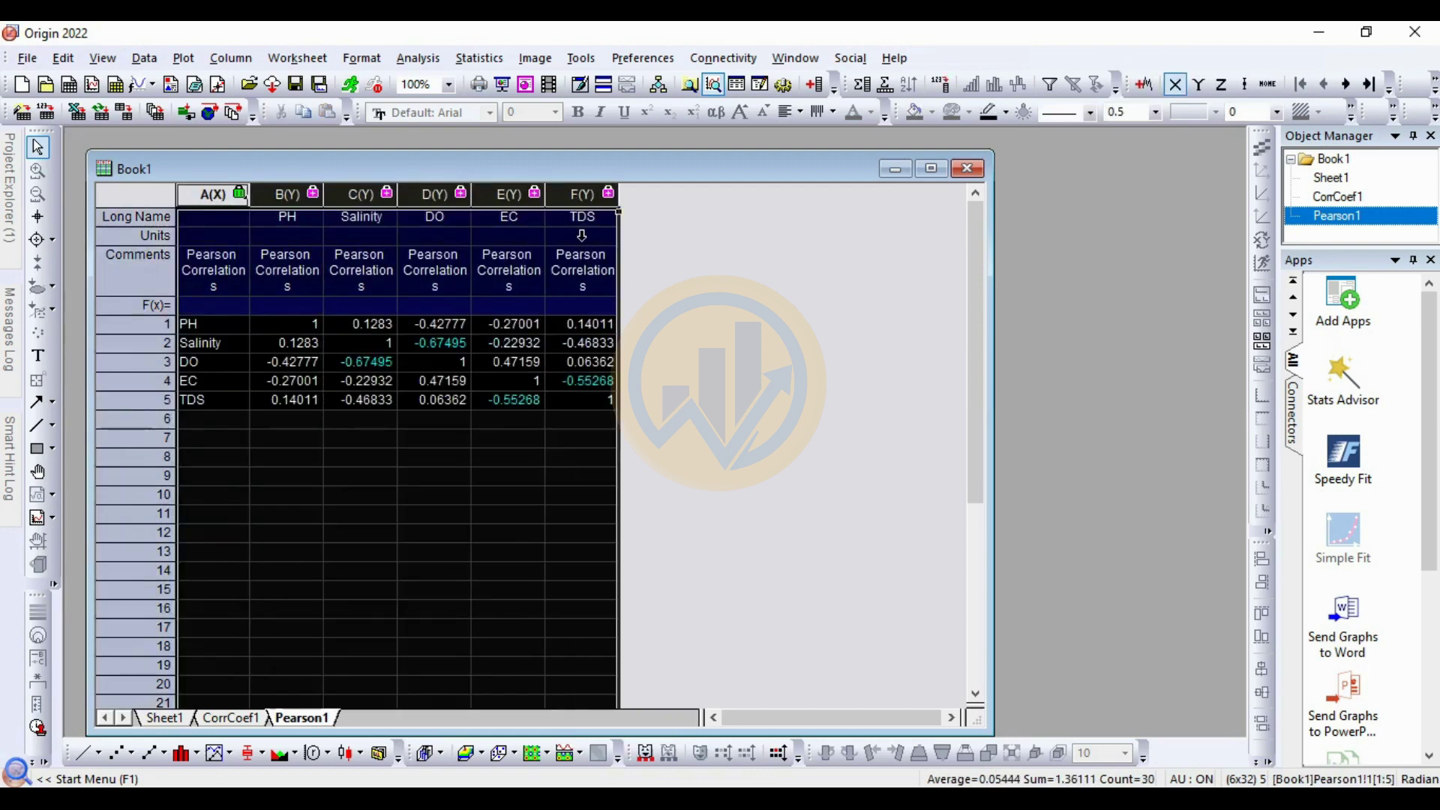
pyautogui.click(185, 59)
pyautogui.moveTo(226, 140)
pyautogui.moveTo(244, 233)
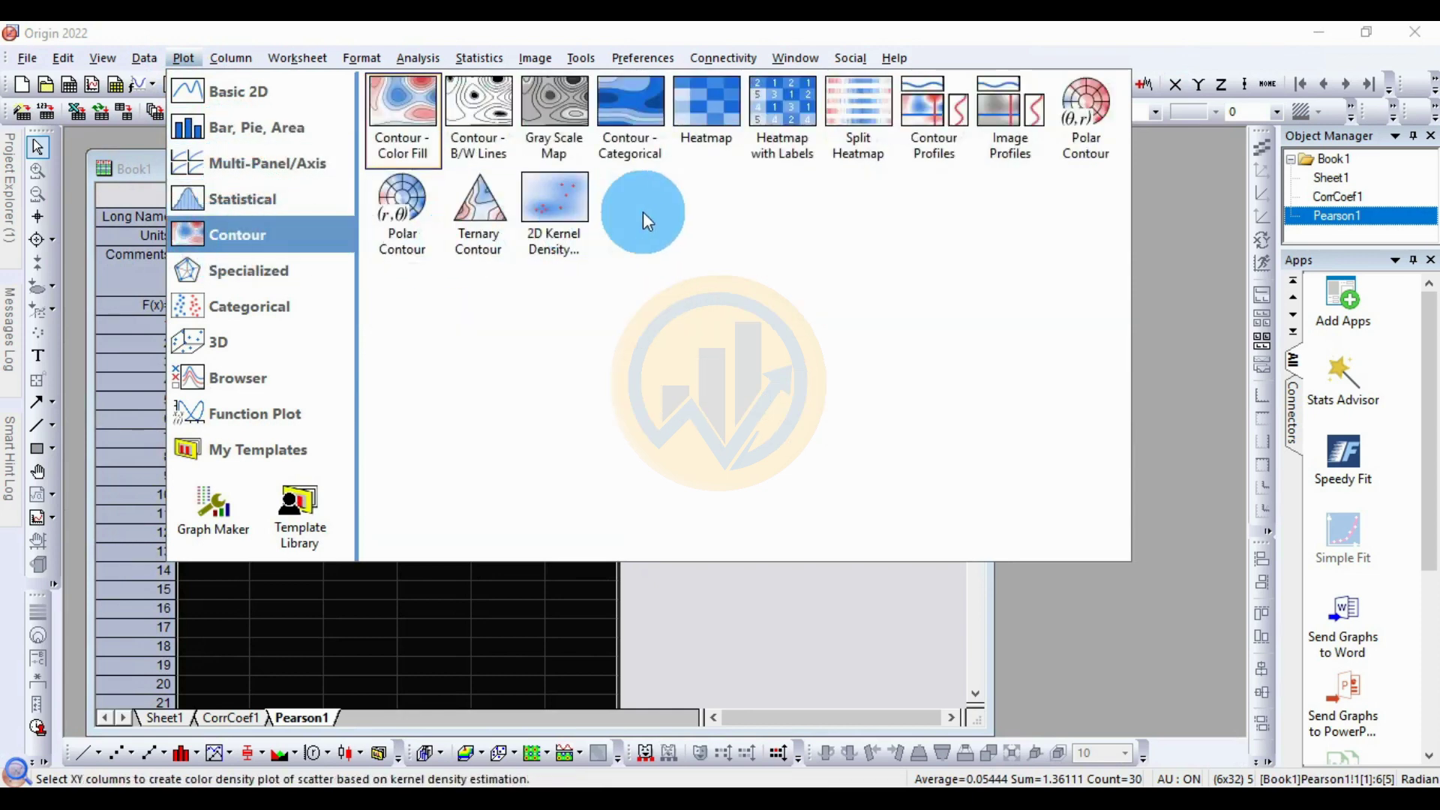
pyautogui.click(784, 146)
pyautogui.moveTo(645, 180); pyautogui.dragTo(710, 171)
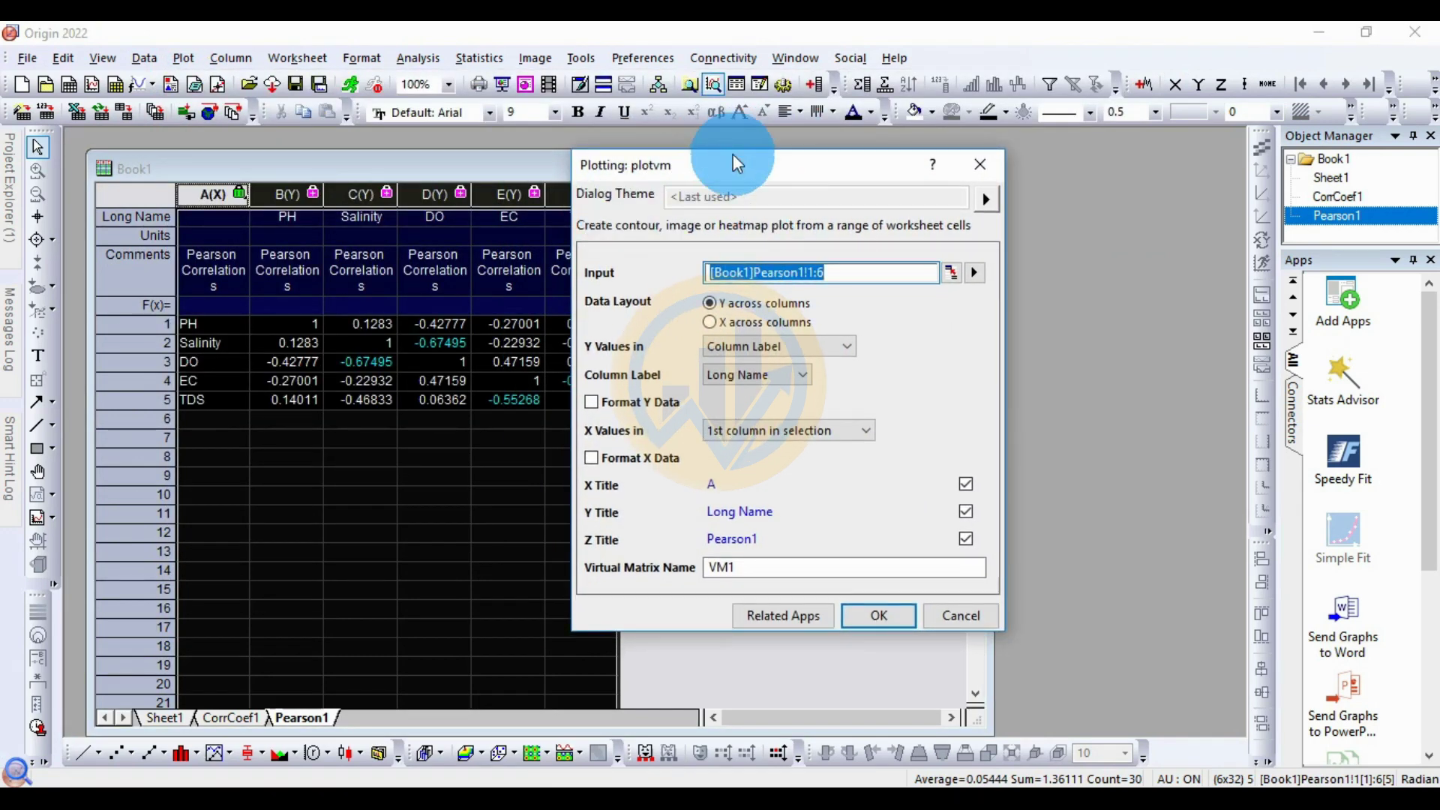
# Move the plotvm dialog to reveal the TDS column, then create the heatmap.
pyautogui.moveTo(723, 162); pyautogui.dragTo(726, 154)
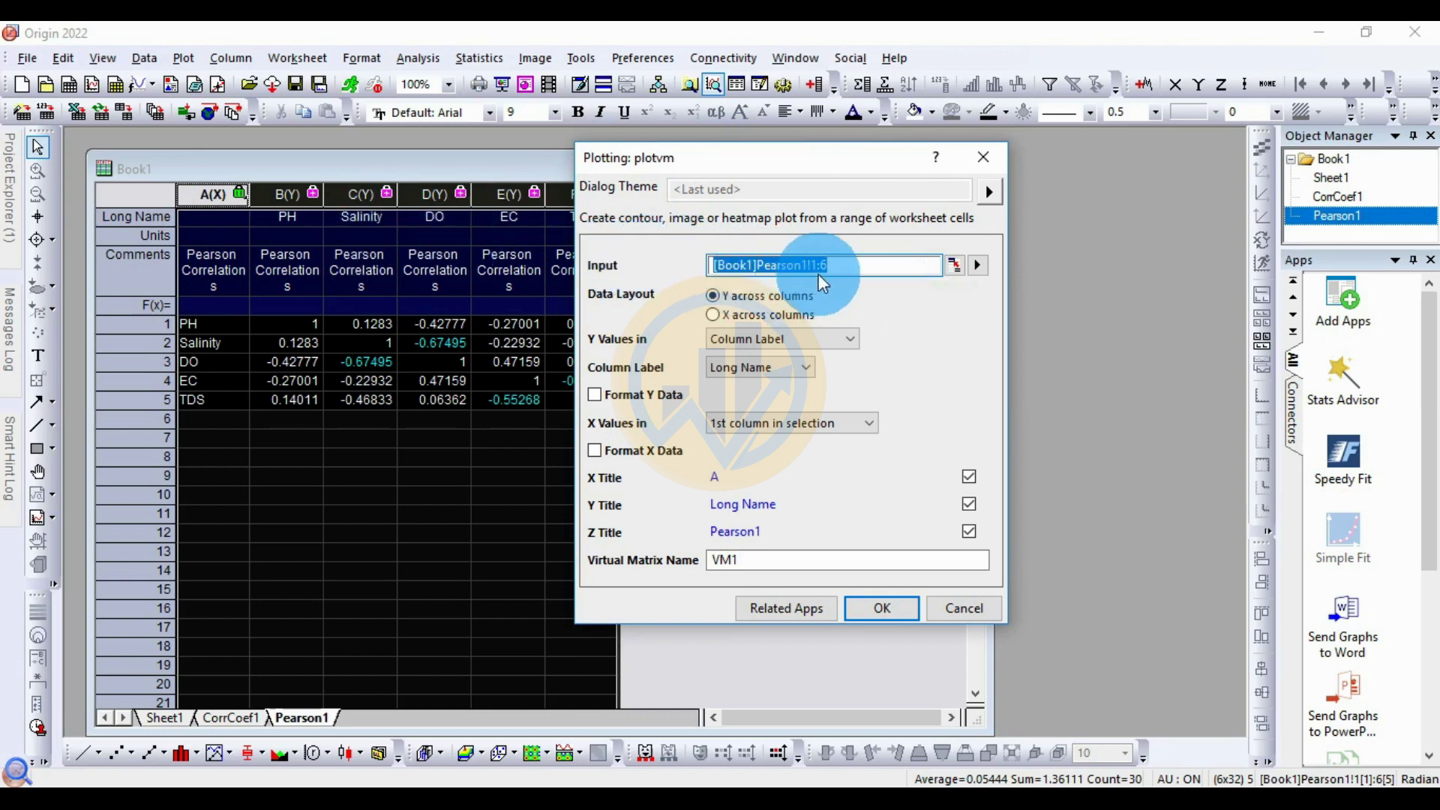
pyautogui.moveTo(710, 161); pyautogui.dragTo(759, 162)
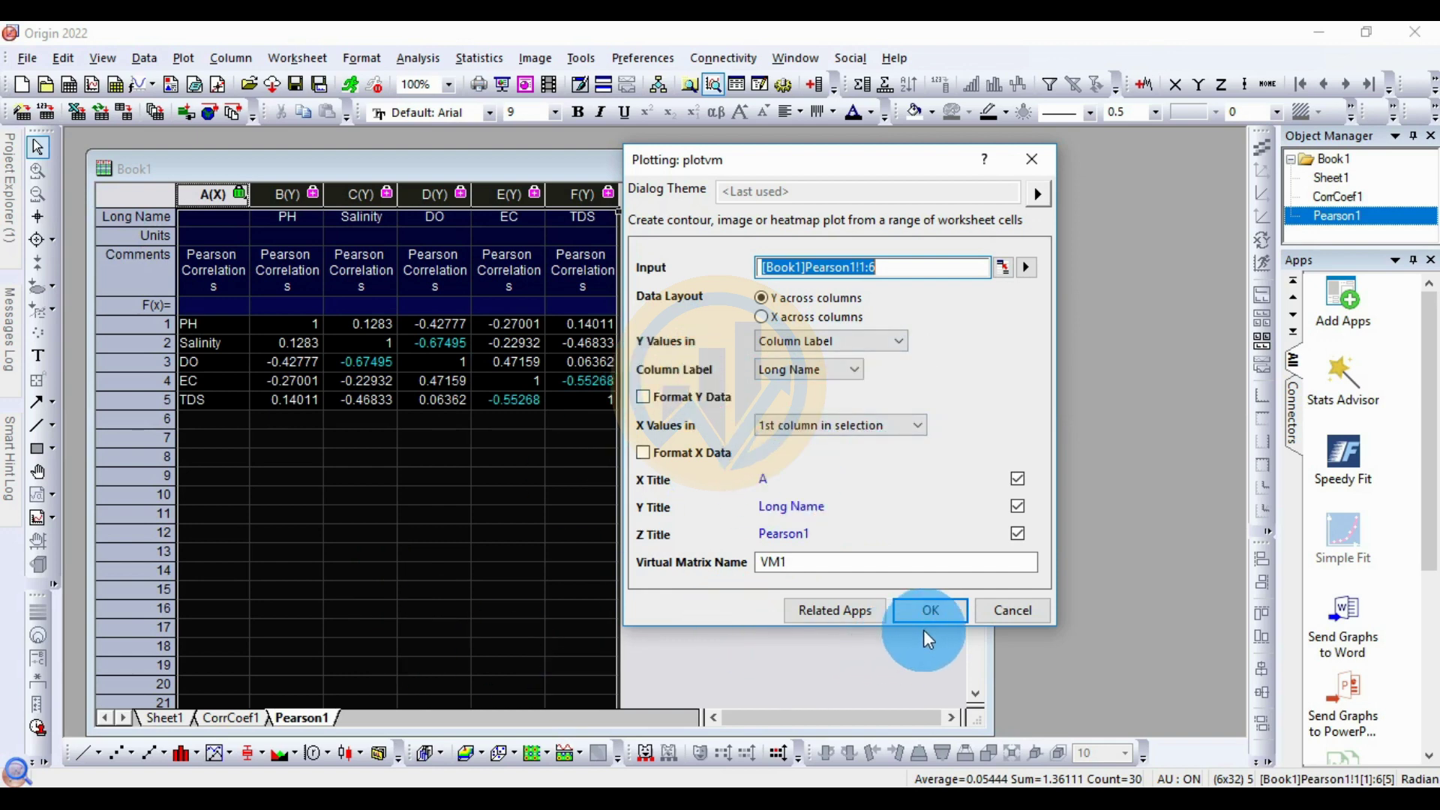
pyautogui.click(931, 611)
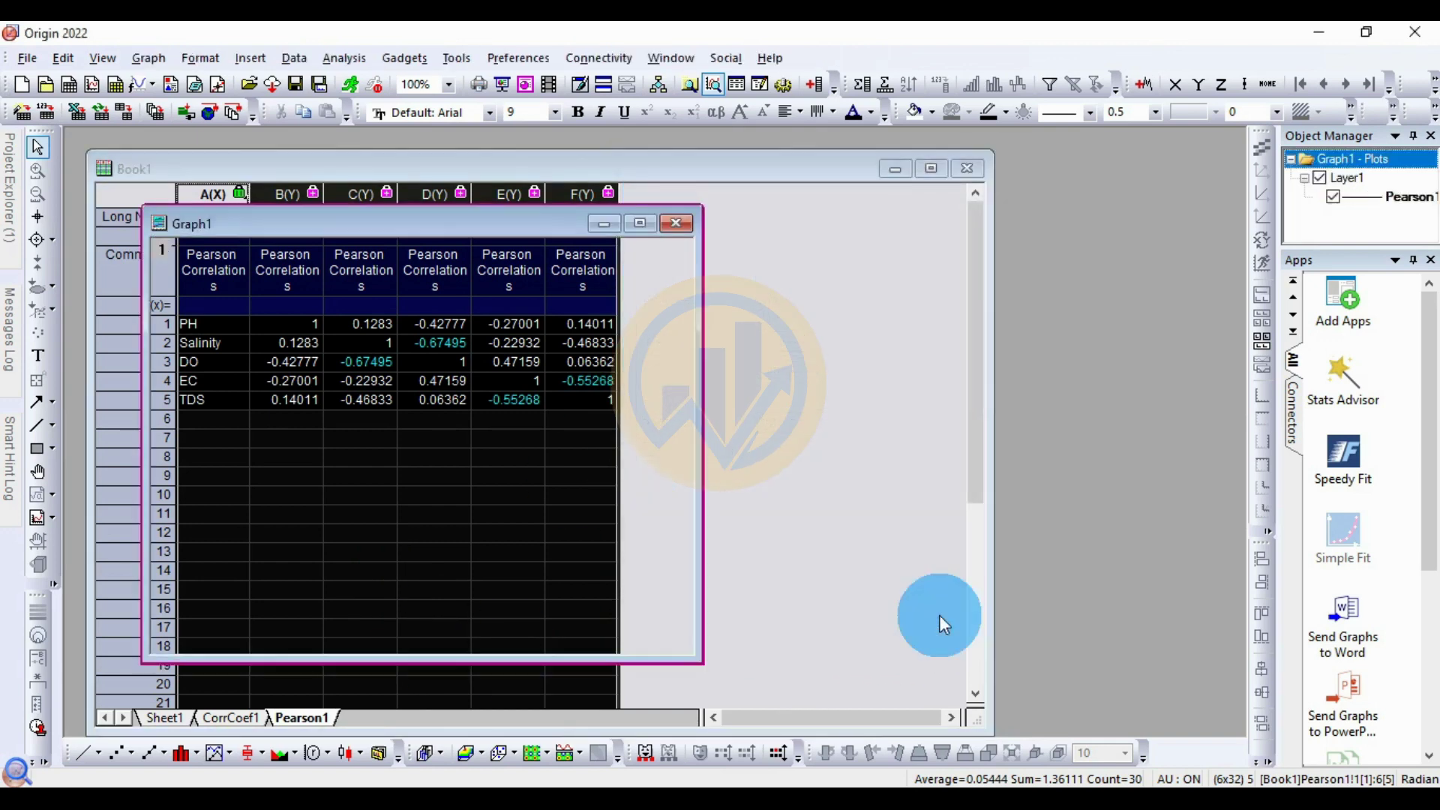
# Maximize the Graph1 window to fill the Origin workspace.
pyautogui.moveTo(480, 241); pyautogui.dragTo(614, 248)
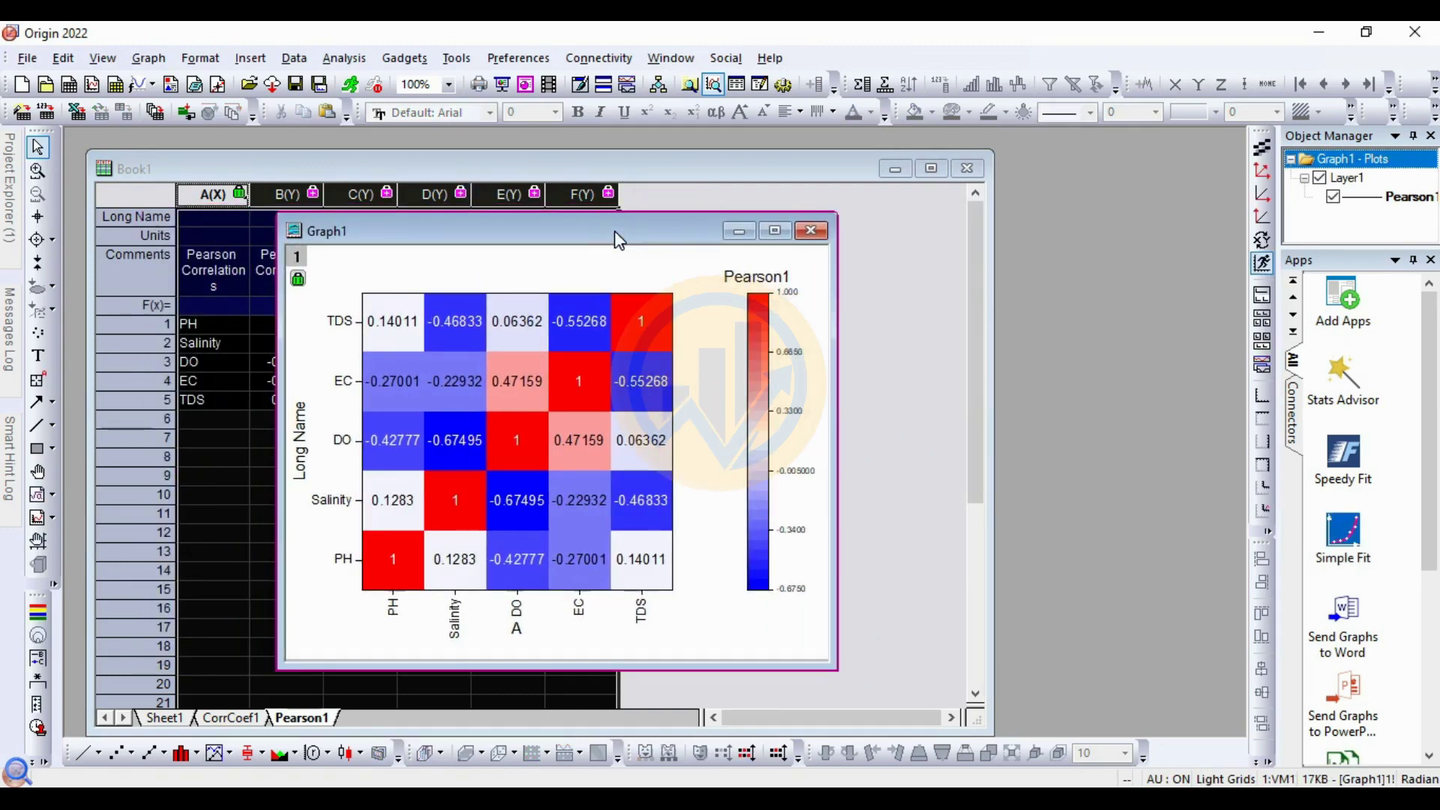
pyautogui.click(778, 234)
pyautogui.click(77, 464)
pyautogui.click(292, 664)
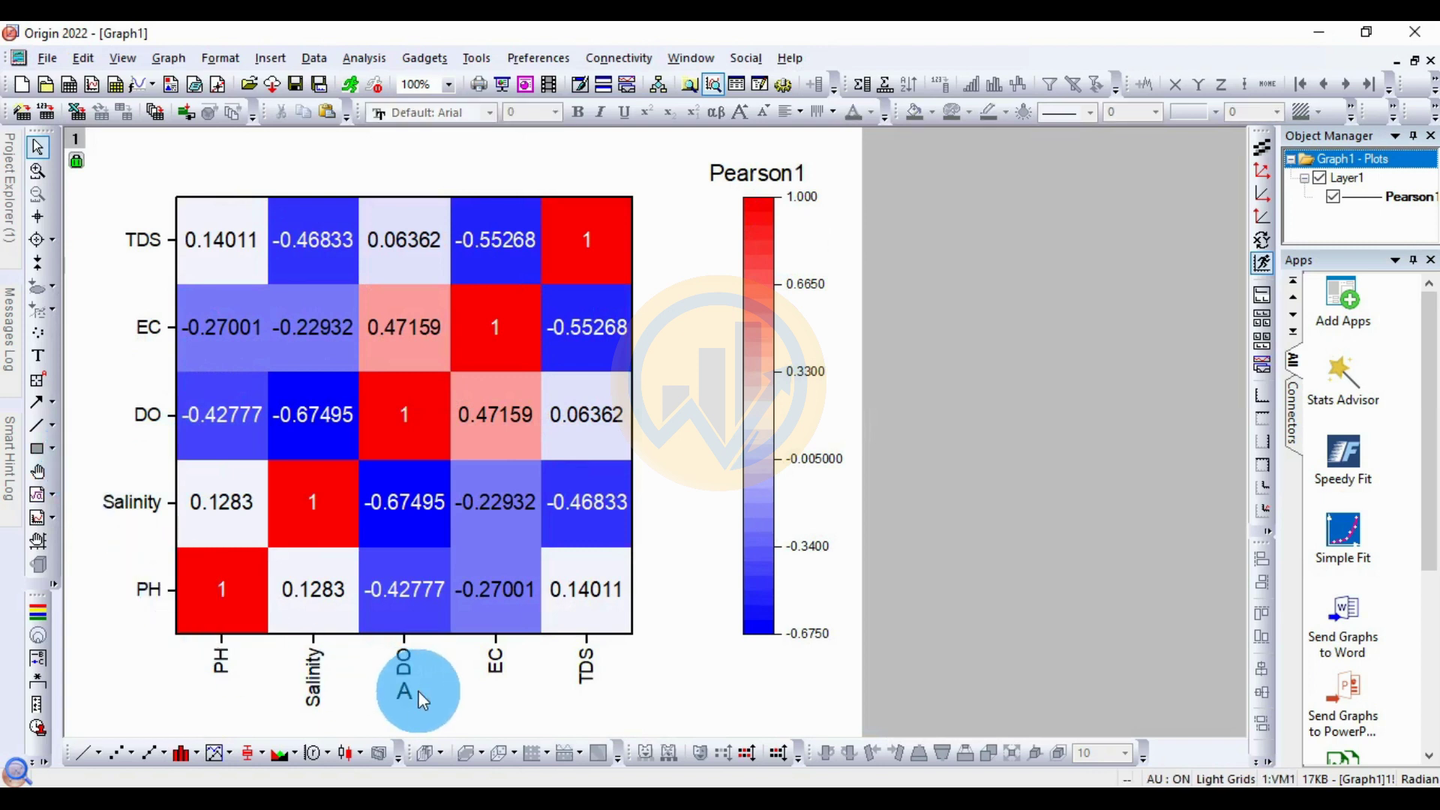
# Move the colour scale closer to the heatmap and select its Pearson1 title text.
pyautogui.click(729, 406)
pyautogui.click(804, 321)
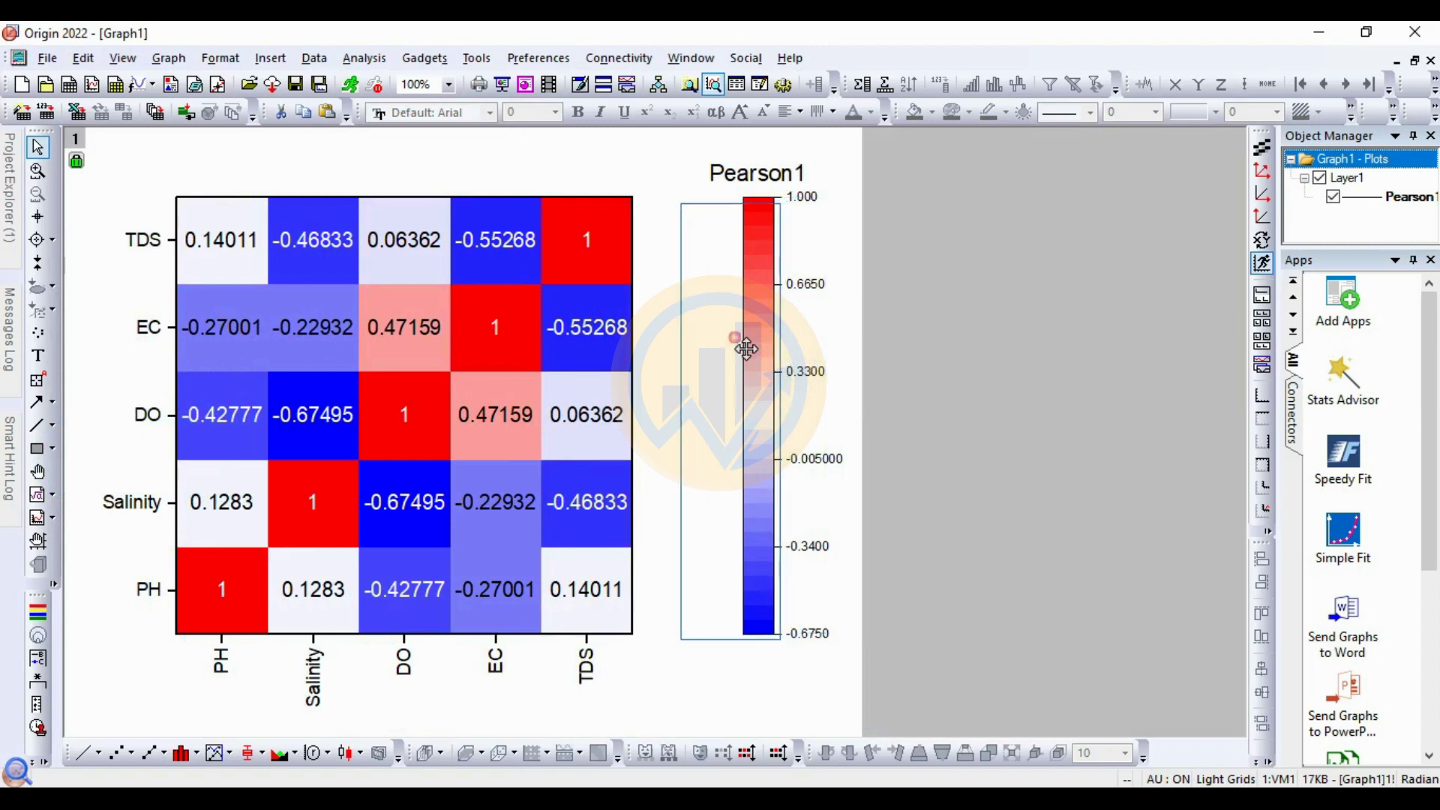
pyautogui.moveTo(747, 349); pyautogui.dragTo(746, 332)
pyautogui.click(819, 390)
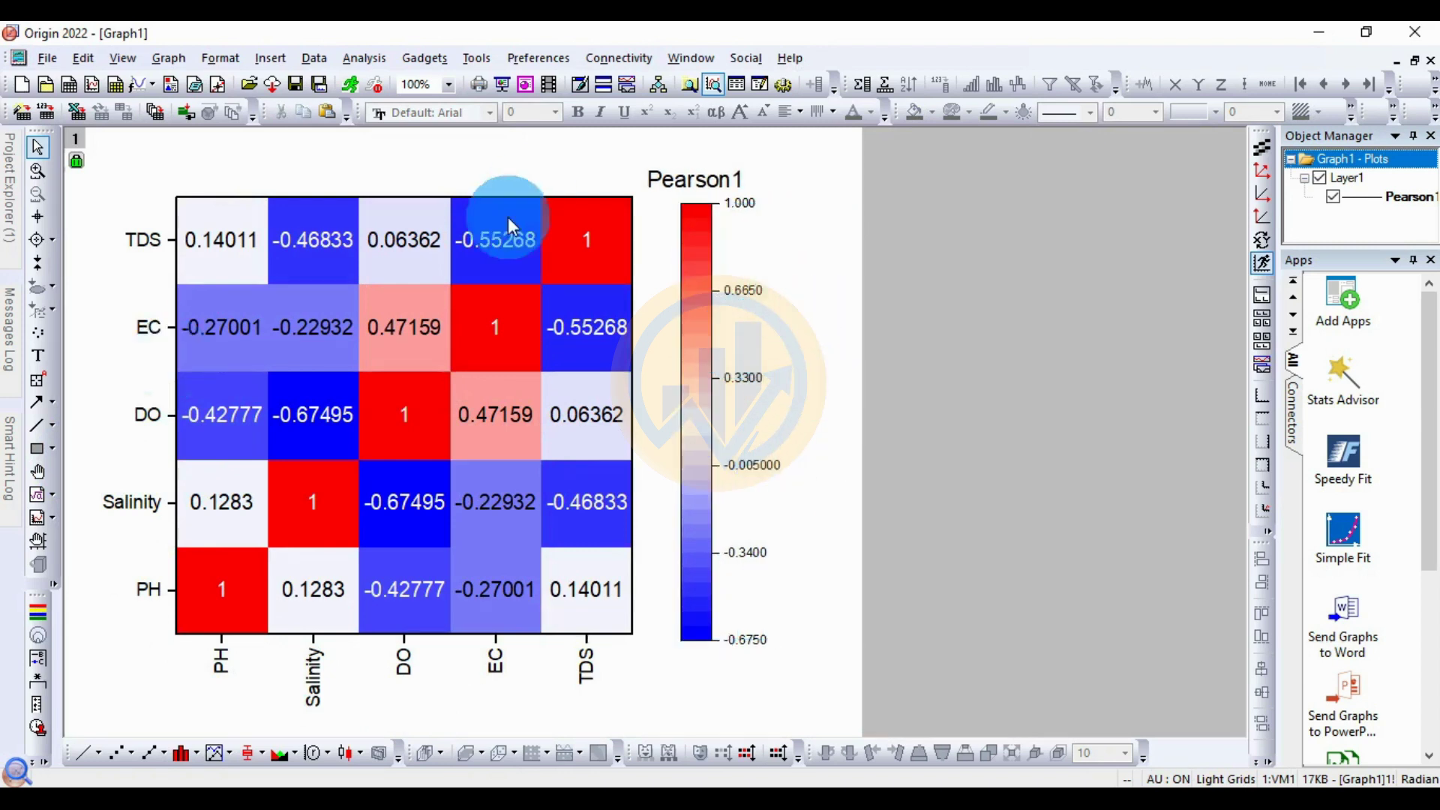
pyautogui.click(696, 186)
pyautogui.click(763, 186)
pyautogui.moveTo(762, 186); pyautogui.dragTo(596, 183)
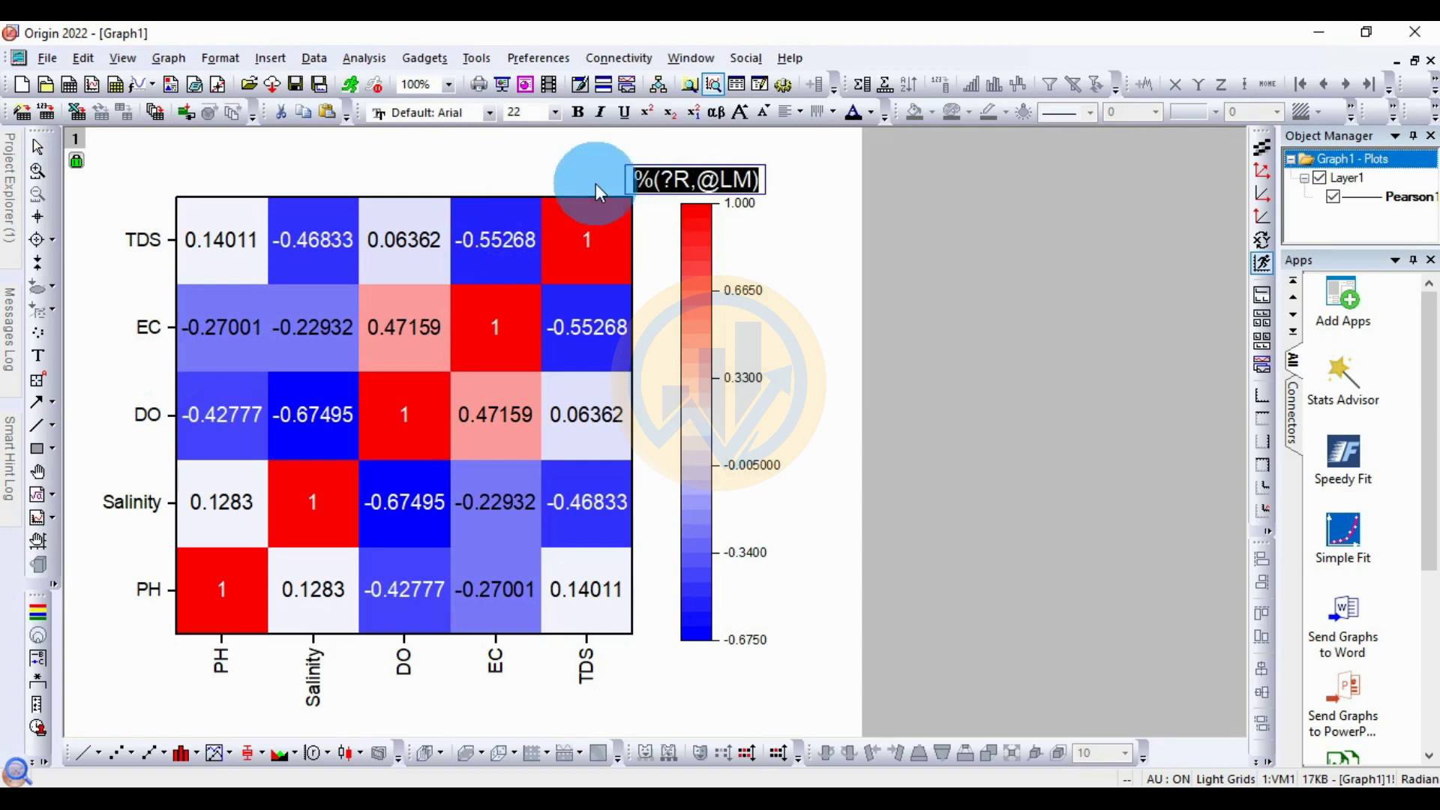
# Replace the title with 'Correlation Coefficient', breaking the line before 'Coefficient'.
pyautogui.write('Corre')
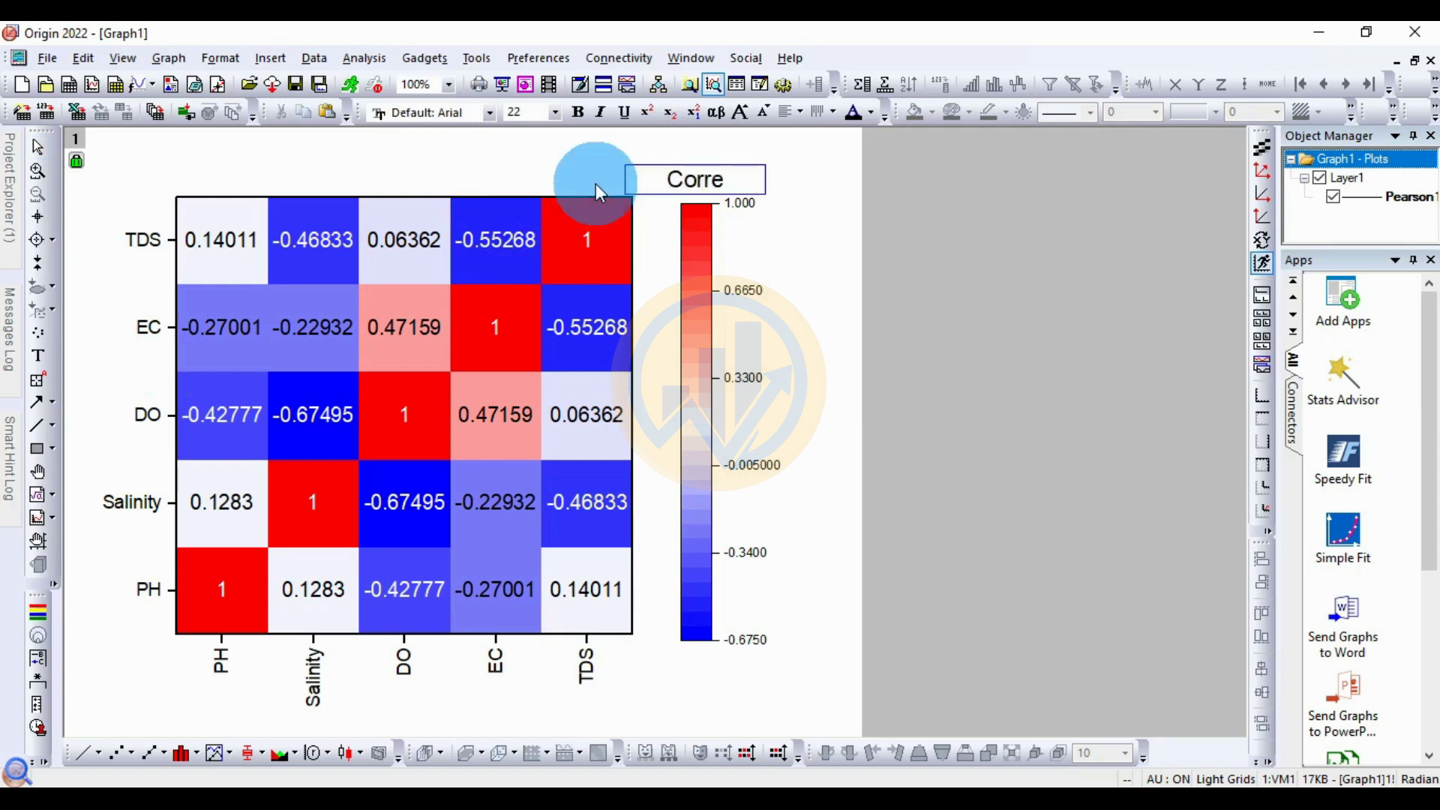
pyautogui.write('lation C')
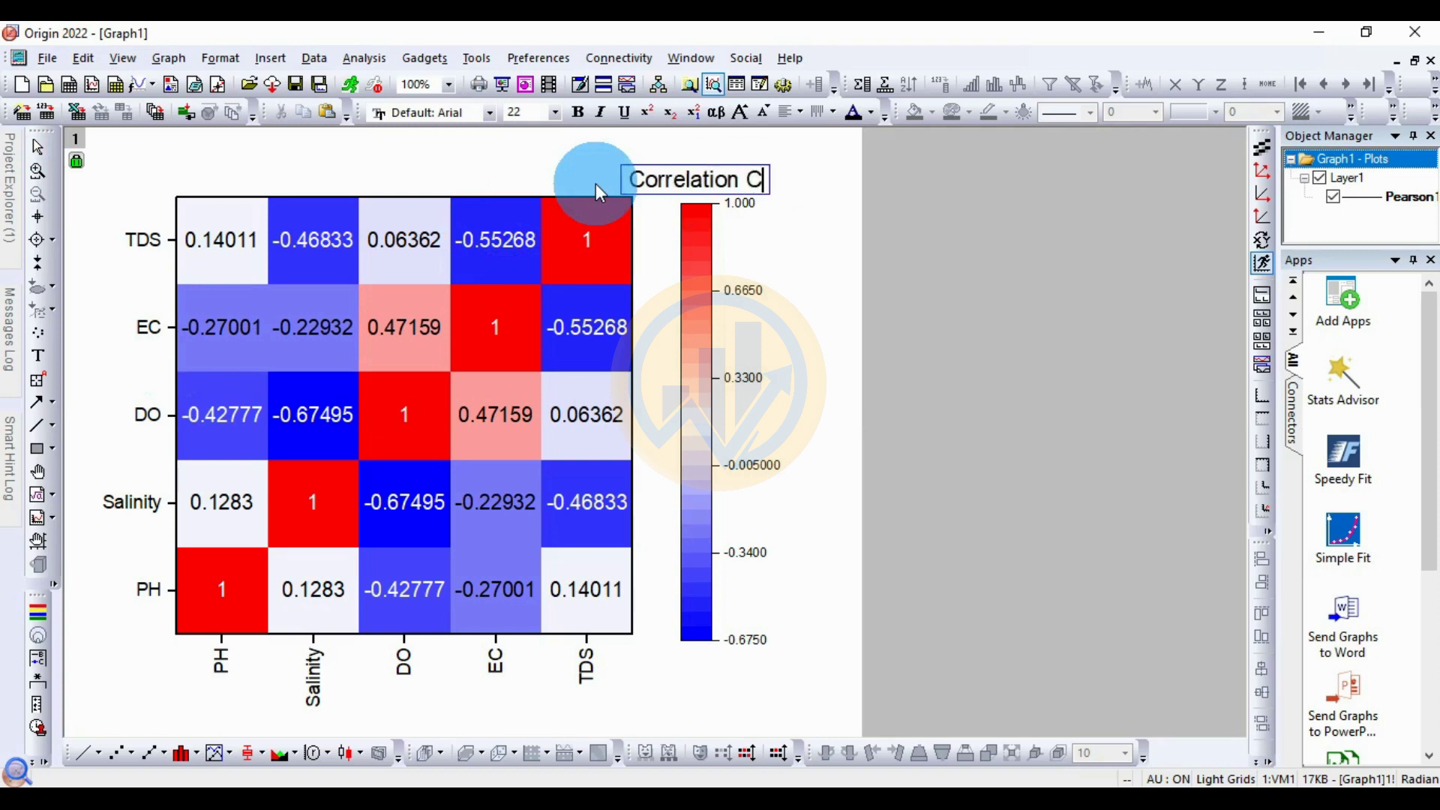
pyautogui.write('oe')
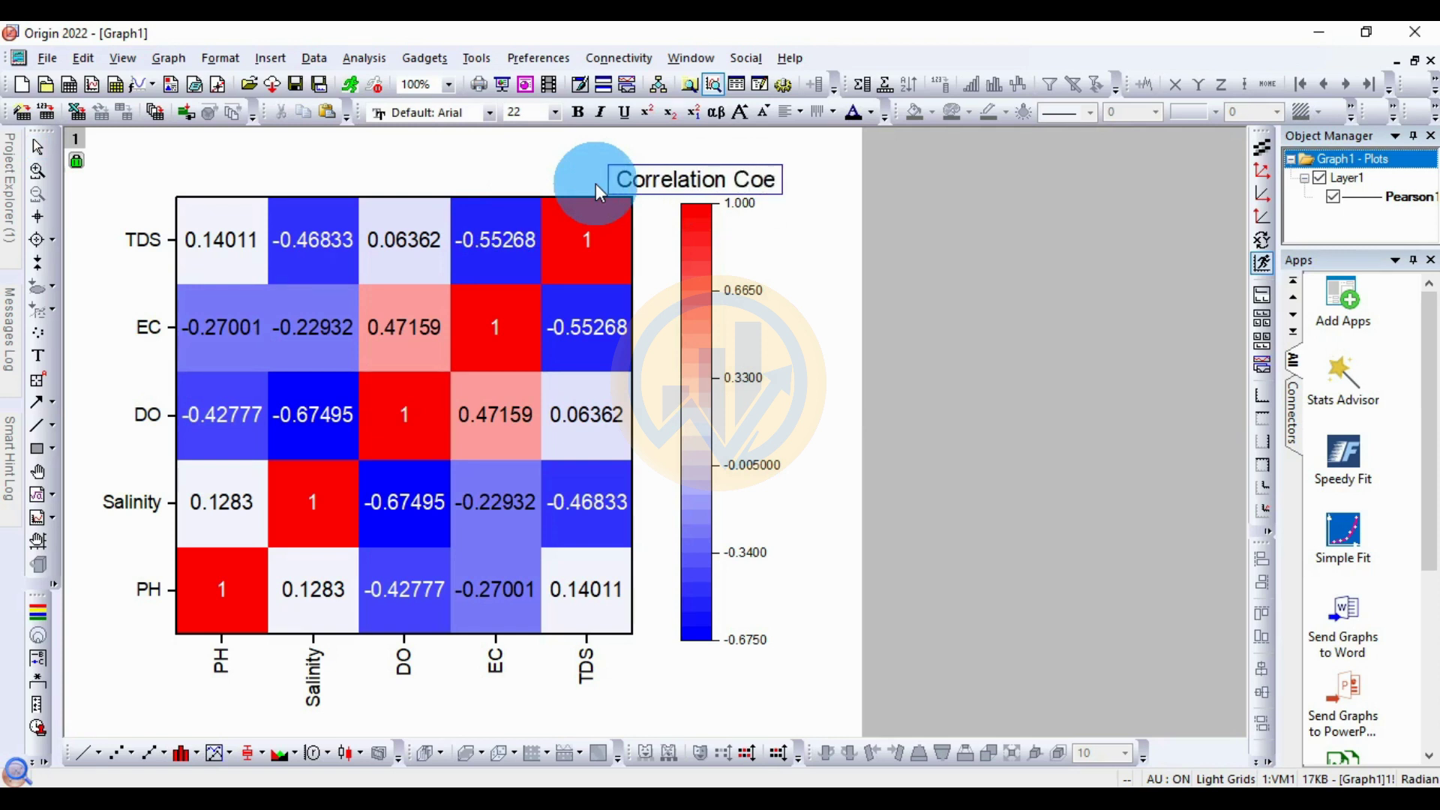
pyautogui.write('ffic')
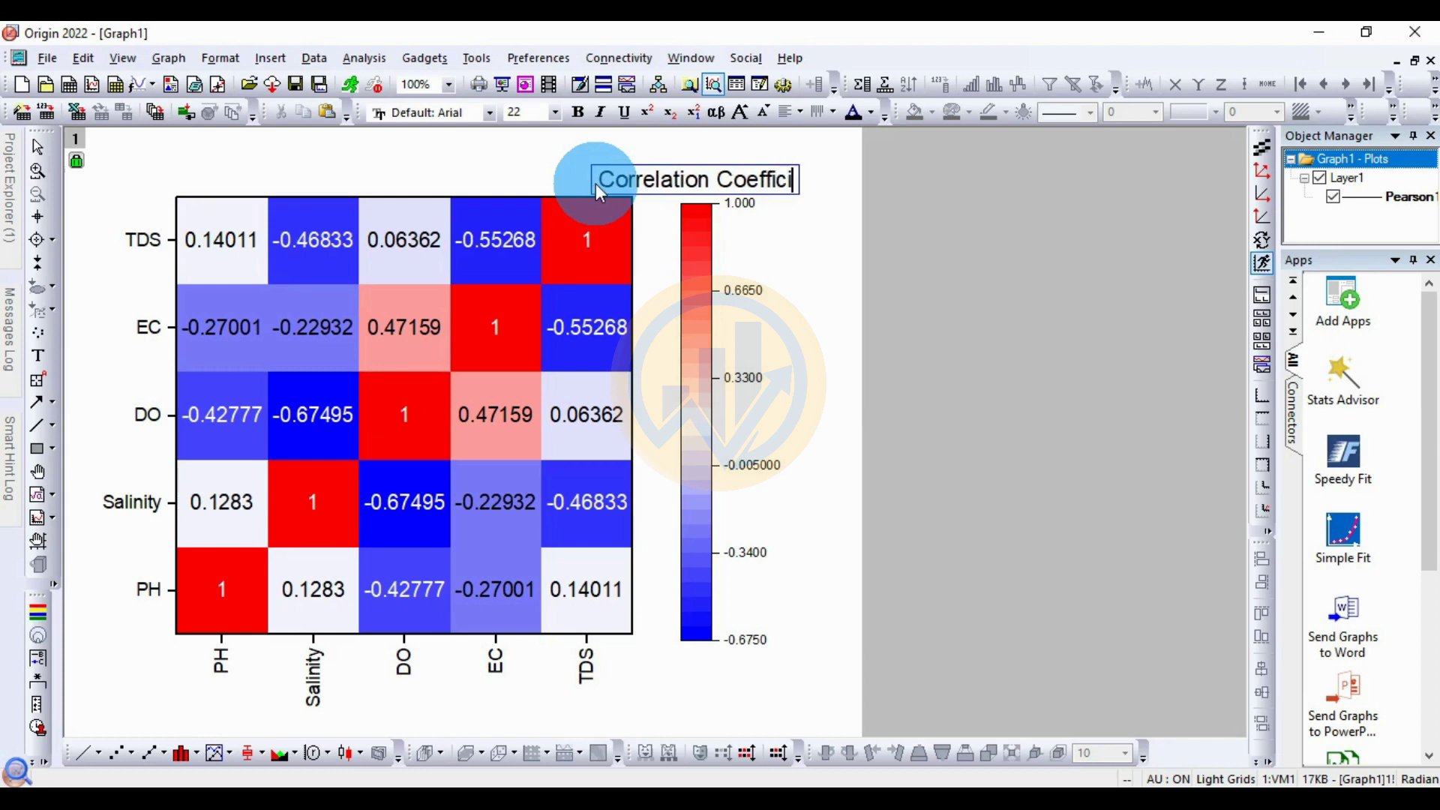
pyautogui.write('ient')
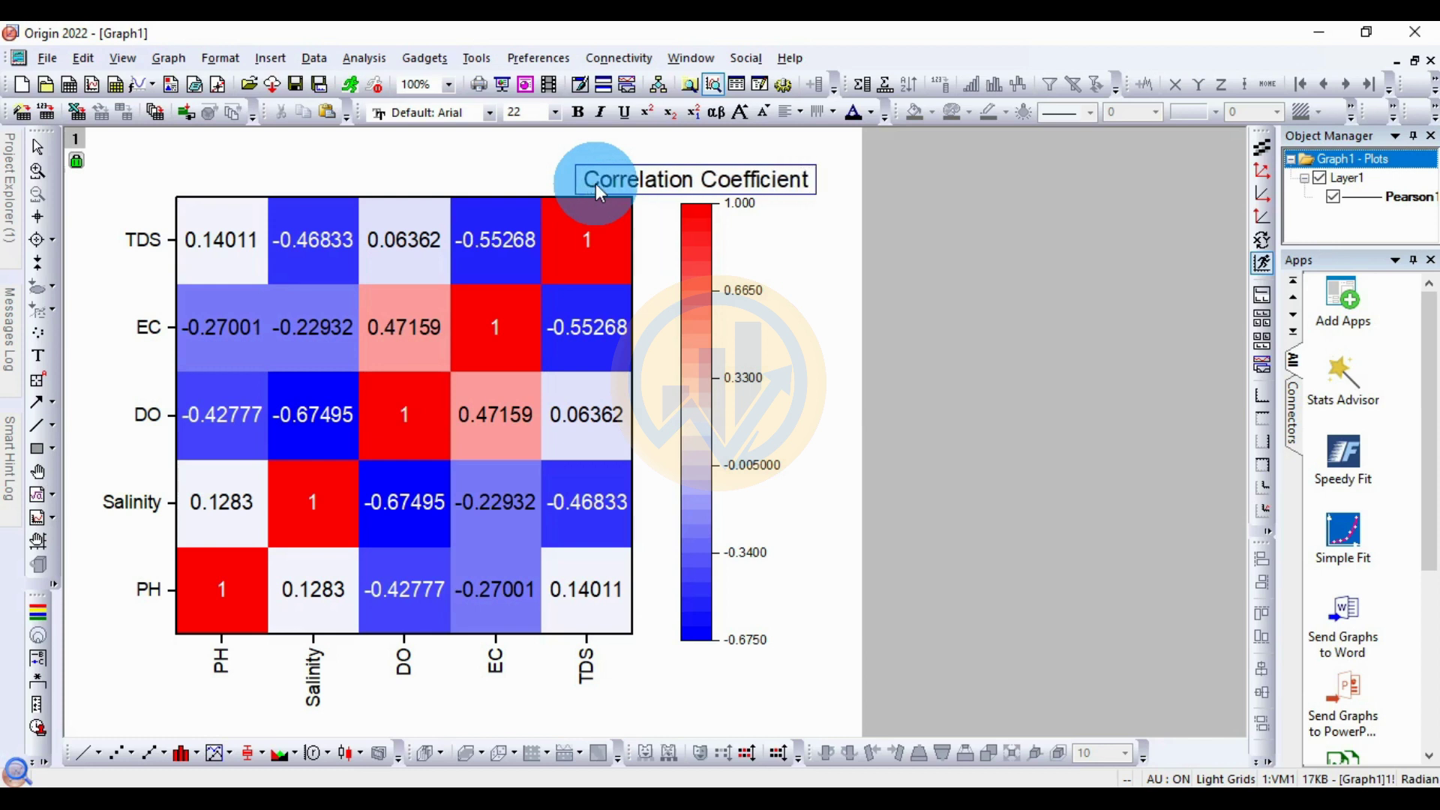
pyautogui.press('Left')
pyautogui.press('Left')
pyautogui.press('Left')
pyautogui.press('Left')
pyautogui.press('Left')
pyautogui.press('Left')
pyautogui.press('Left')
pyautogui.press('Left')
pyautogui.press('Left')
pyautogui.press('Left')
pyautogui.press('Left')
pyautogui.press('Return')
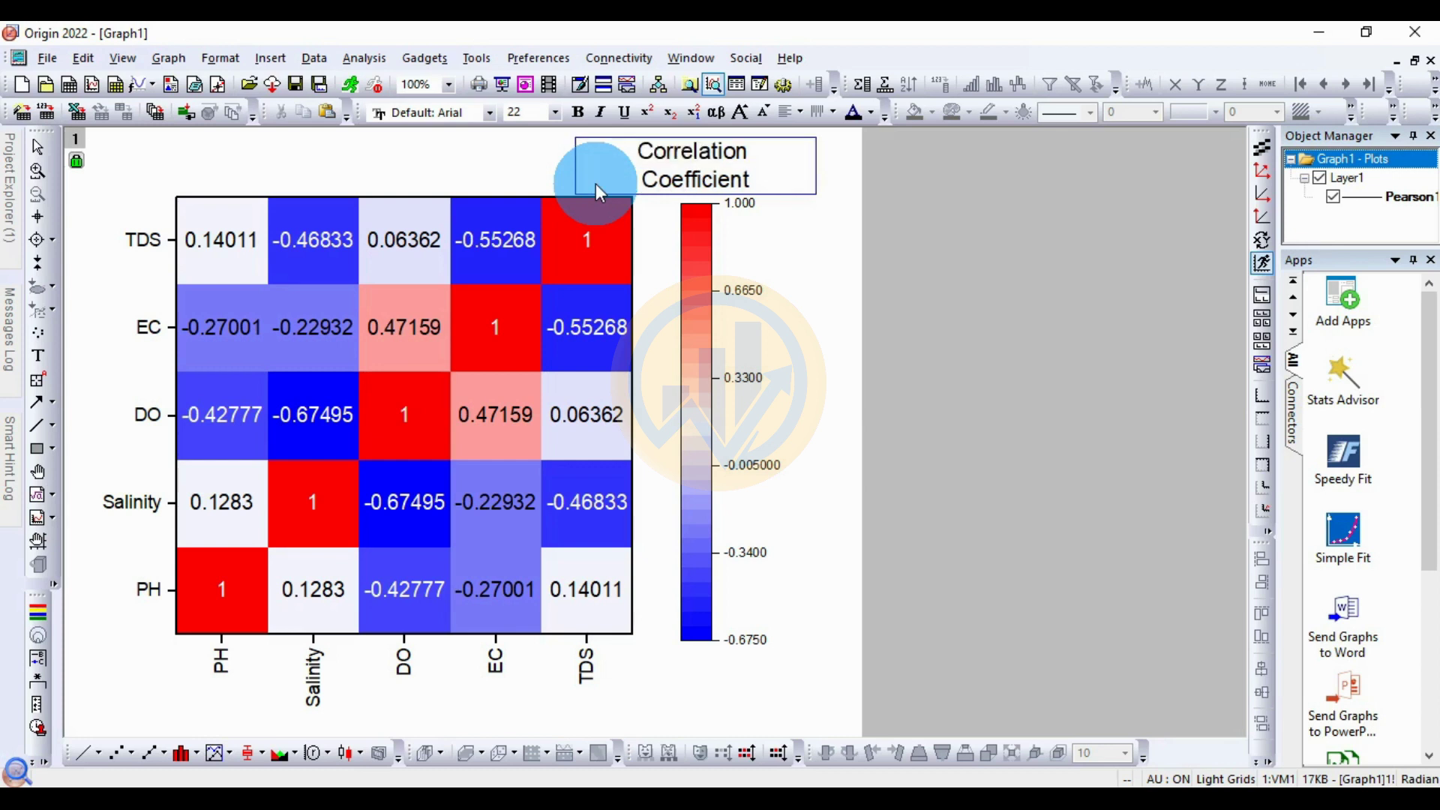
pyautogui.press('BackSpace')
pyautogui.press('Return')
pyautogui.click(804, 248)
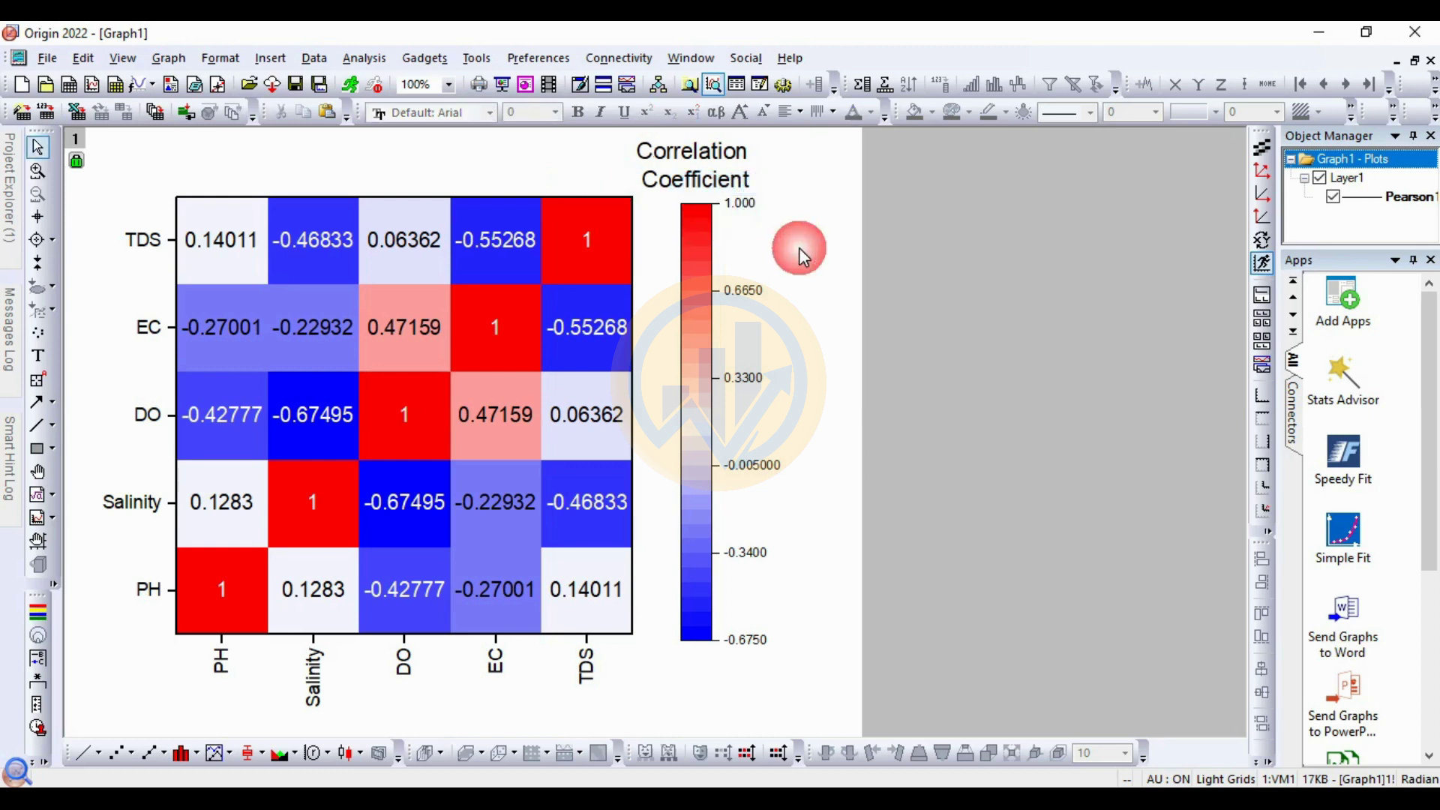
# Nudge the colour-scale title right and down and set it to Times New Roman, size 16.
pyautogui.click(670, 157)
pyautogui.moveTo(730, 189); pyautogui.dragTo(741, 191)
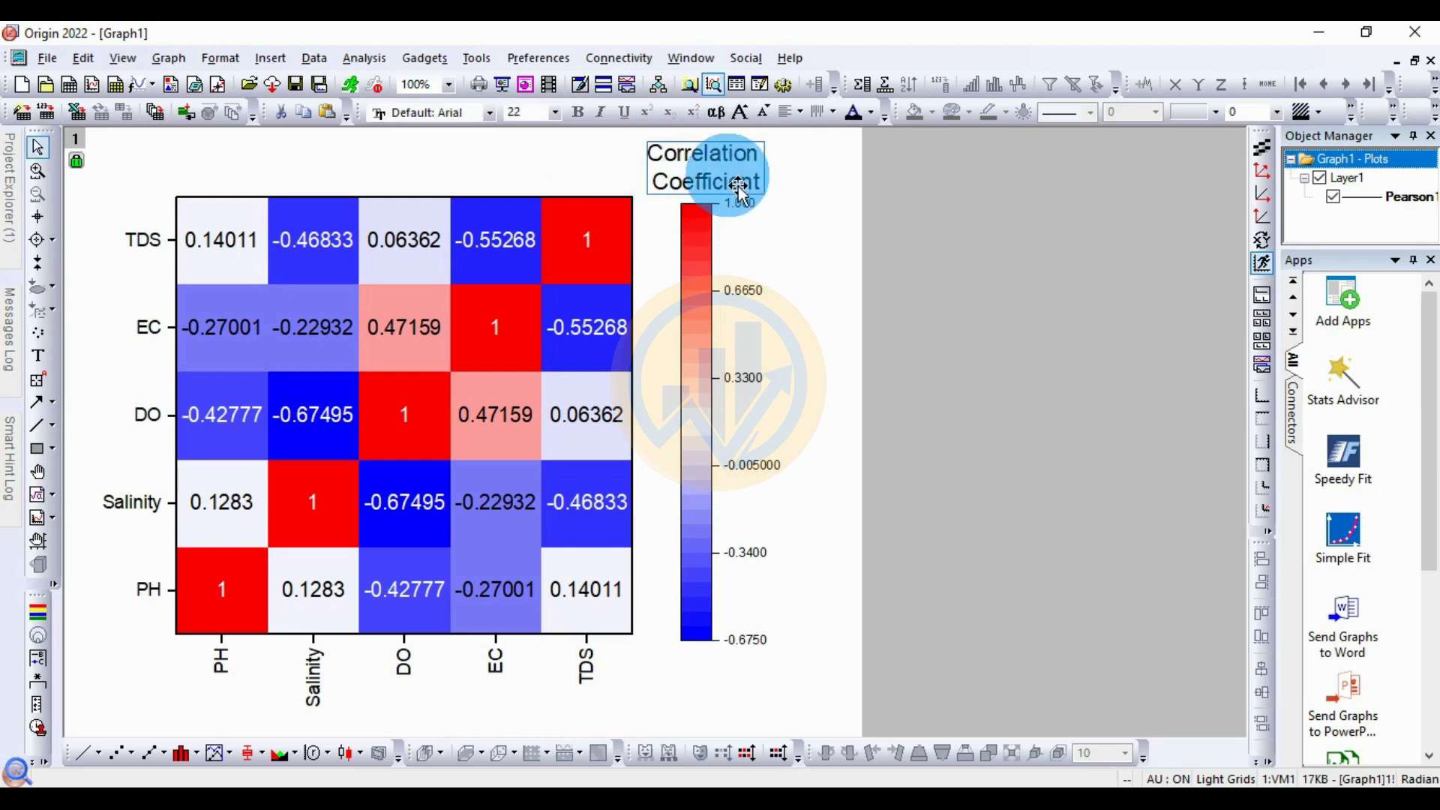
pyautogui.click(493, 117)
pyautogui.press('Escape')
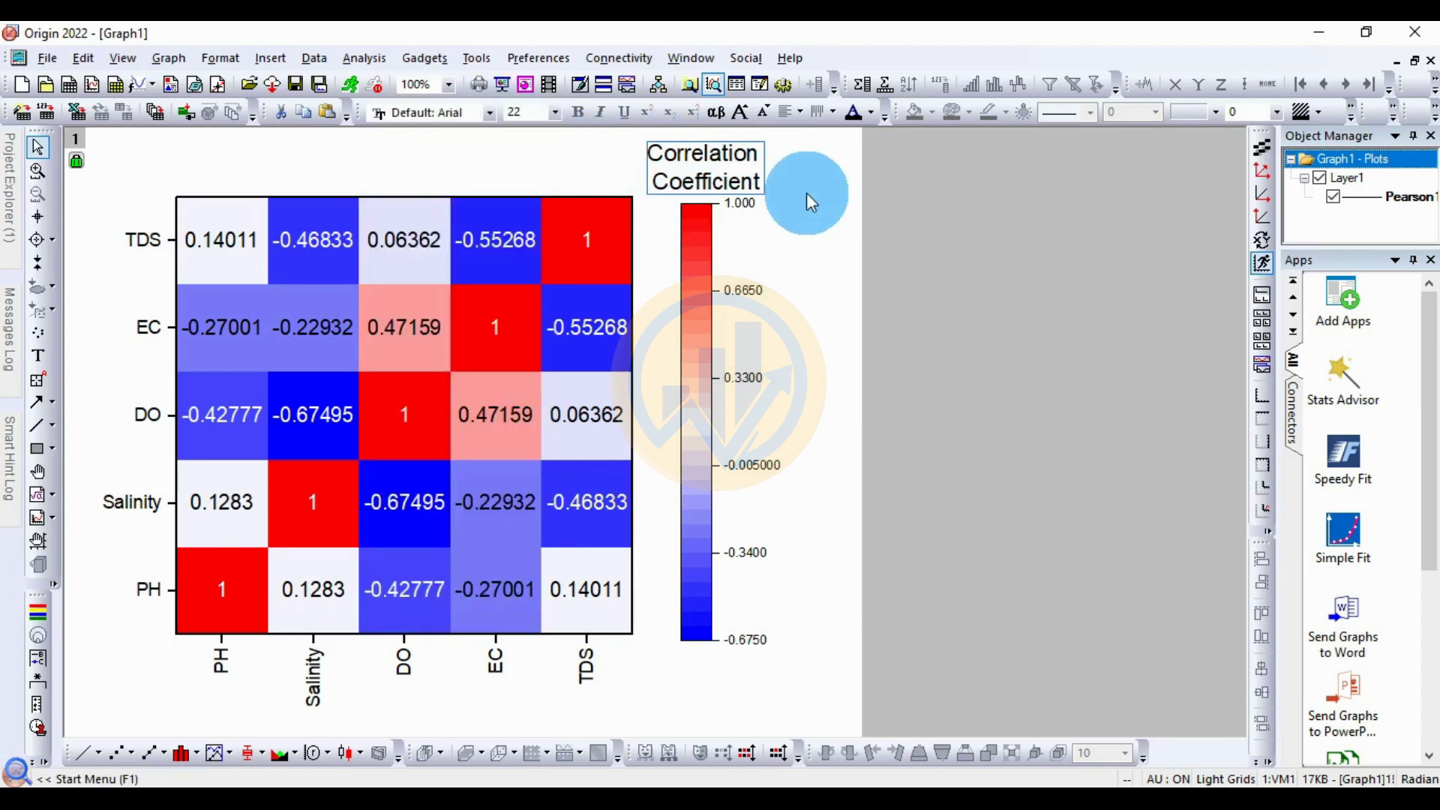
pyautogui.click(553, 116)
pyautogui.click(533, 214)
# Make the Correlation Coefficient title text bold.
pyautogui.click(714, 167)
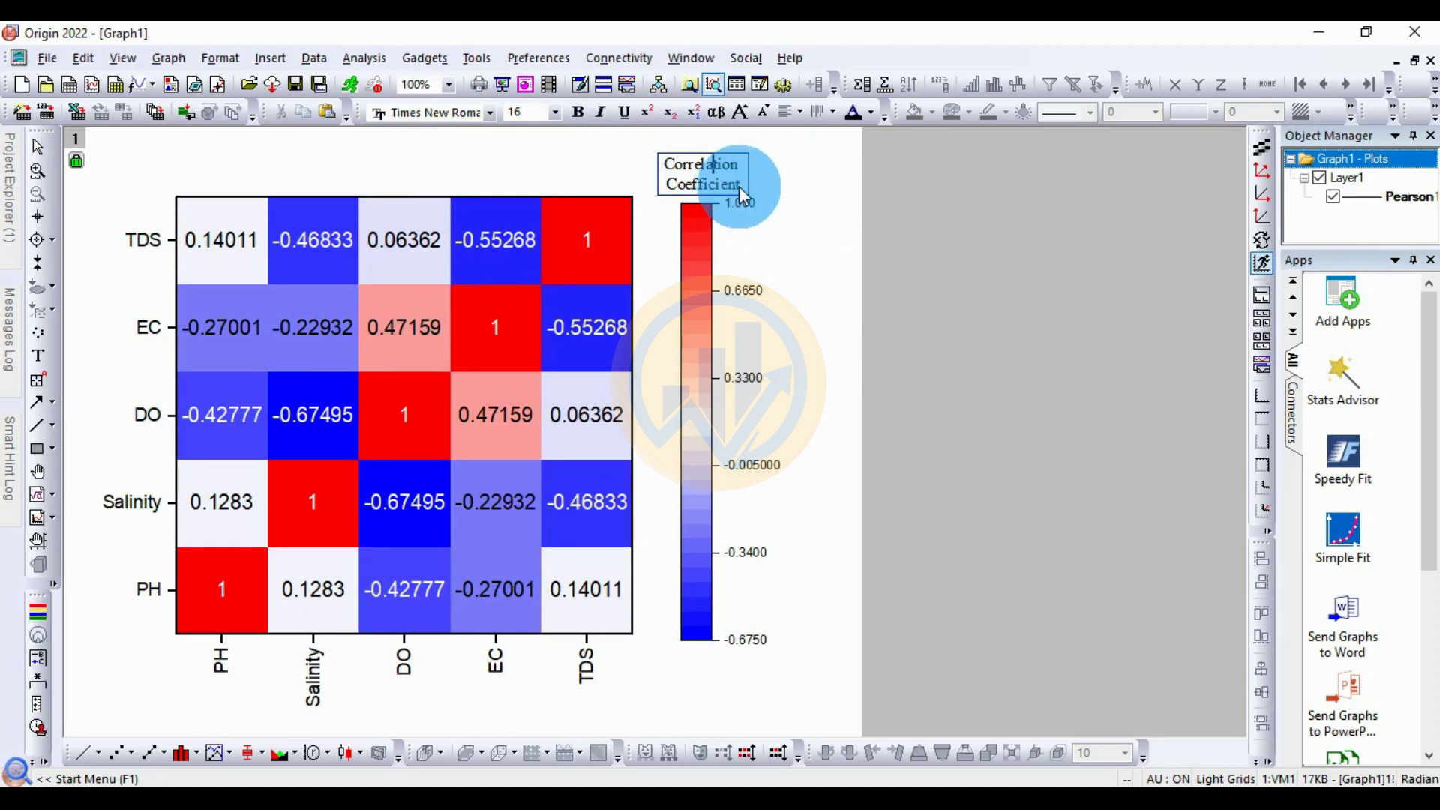
pyautogui.moveTo(740, 186); pyautogui.dragTo(670, 171)
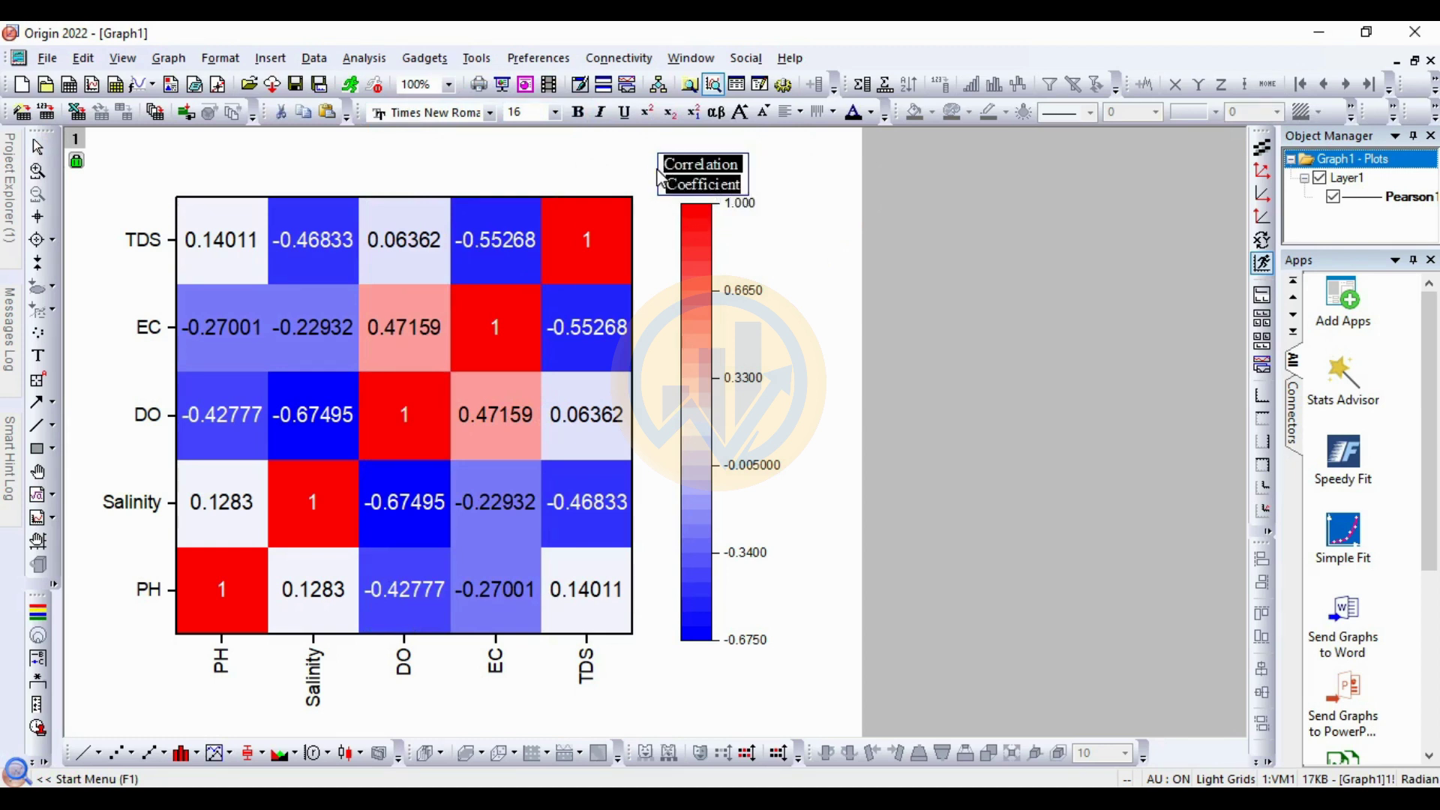
pyautogui.click(578, 112)
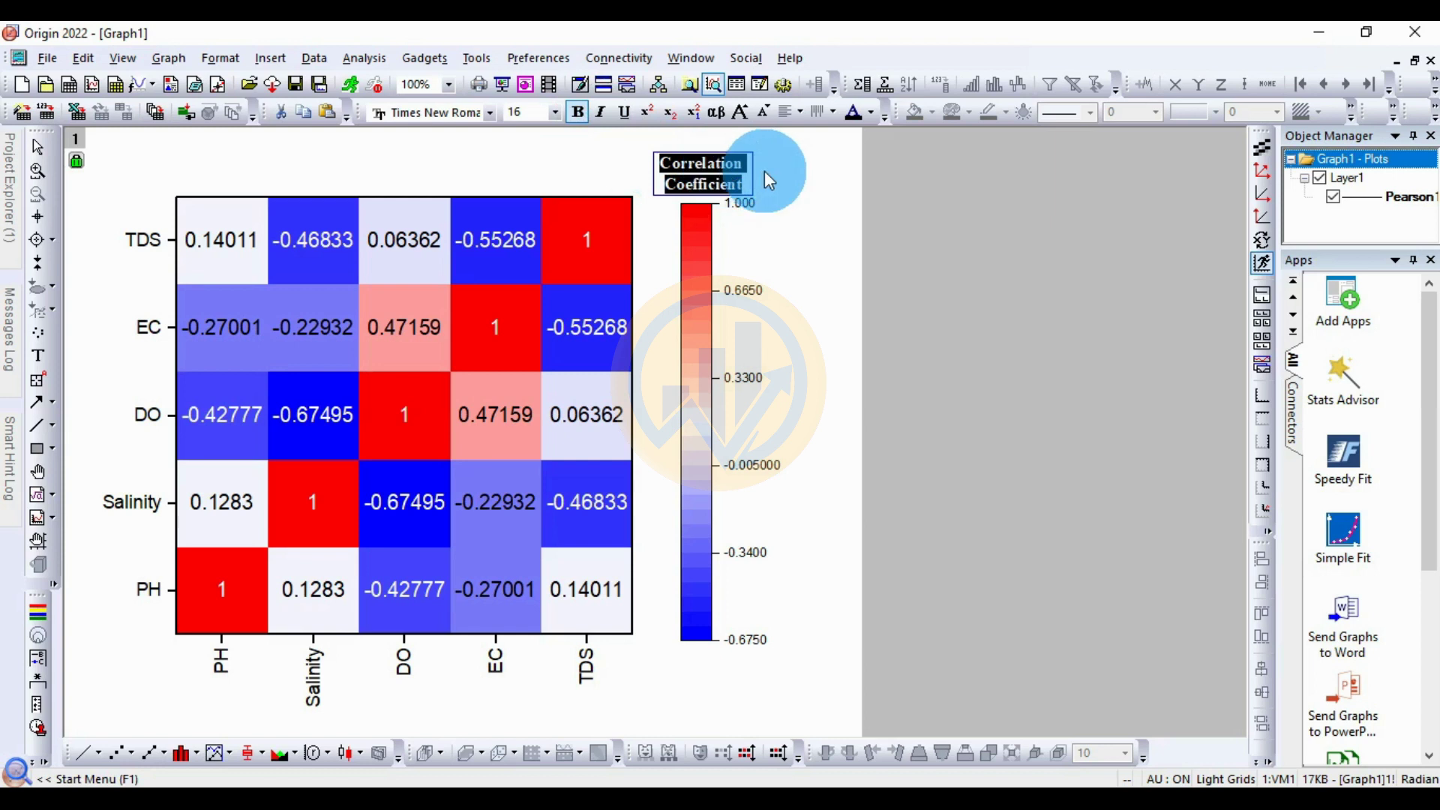
pyautogui.click(773, 180)
pyautogui.moveTo(508, 242)
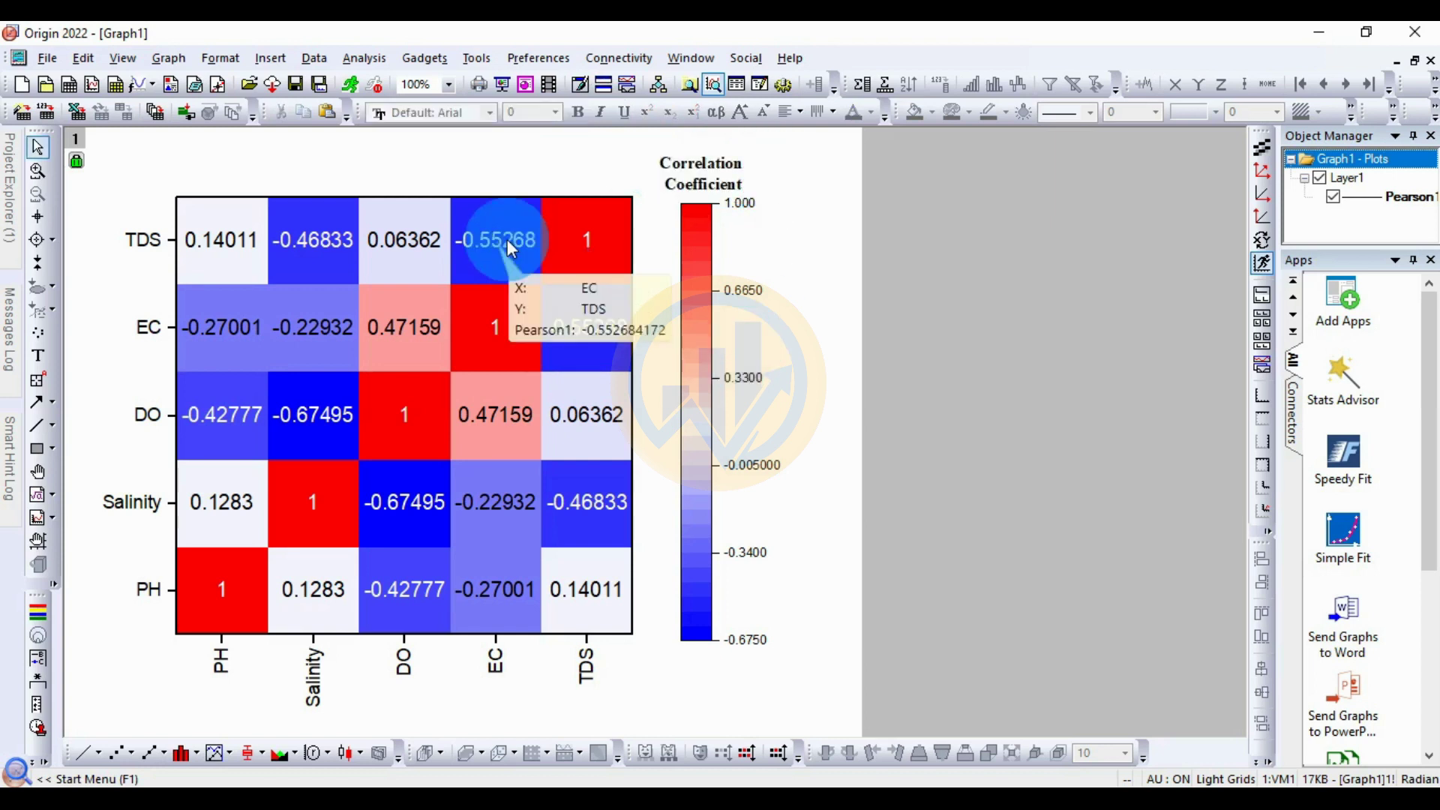
# Open the heatmap's Plot Details and bring up its Colormap settings.
pyautogui.rightClick(508, 241)
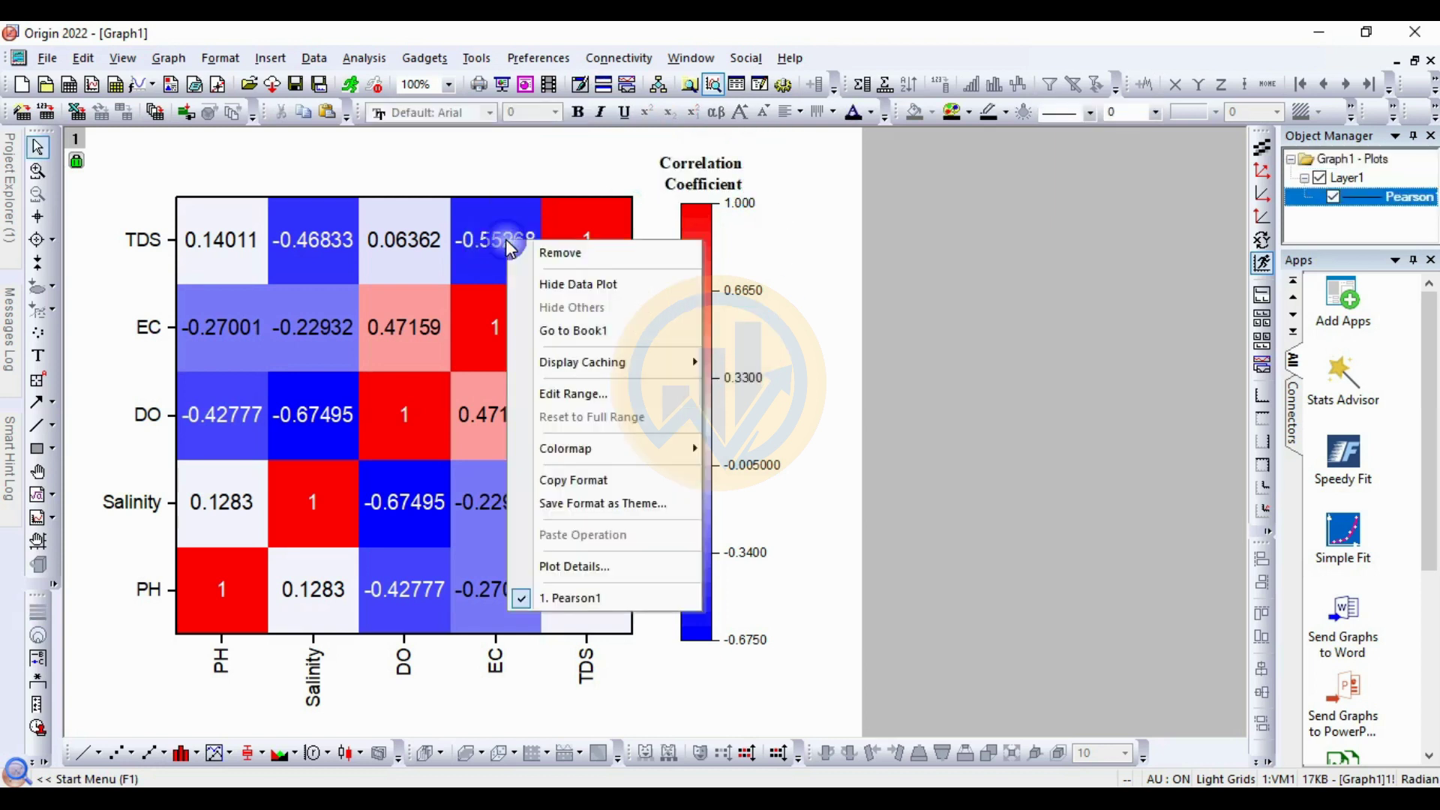
pyautogui.click(578, 568)
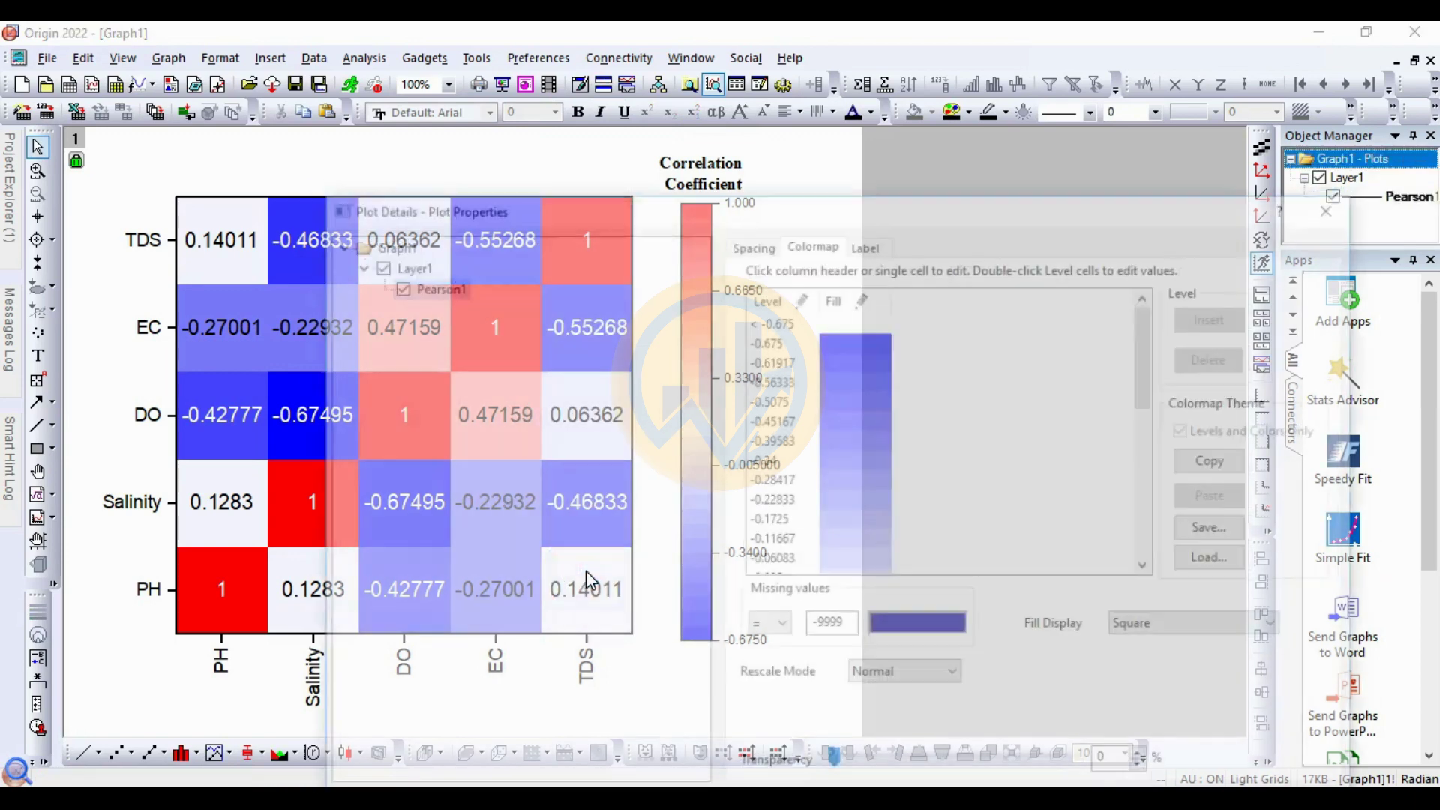
pyautogui.moveTo(923, 216); pyautogui.dragTo(913, 129)
pyautogui.click(734, 727)
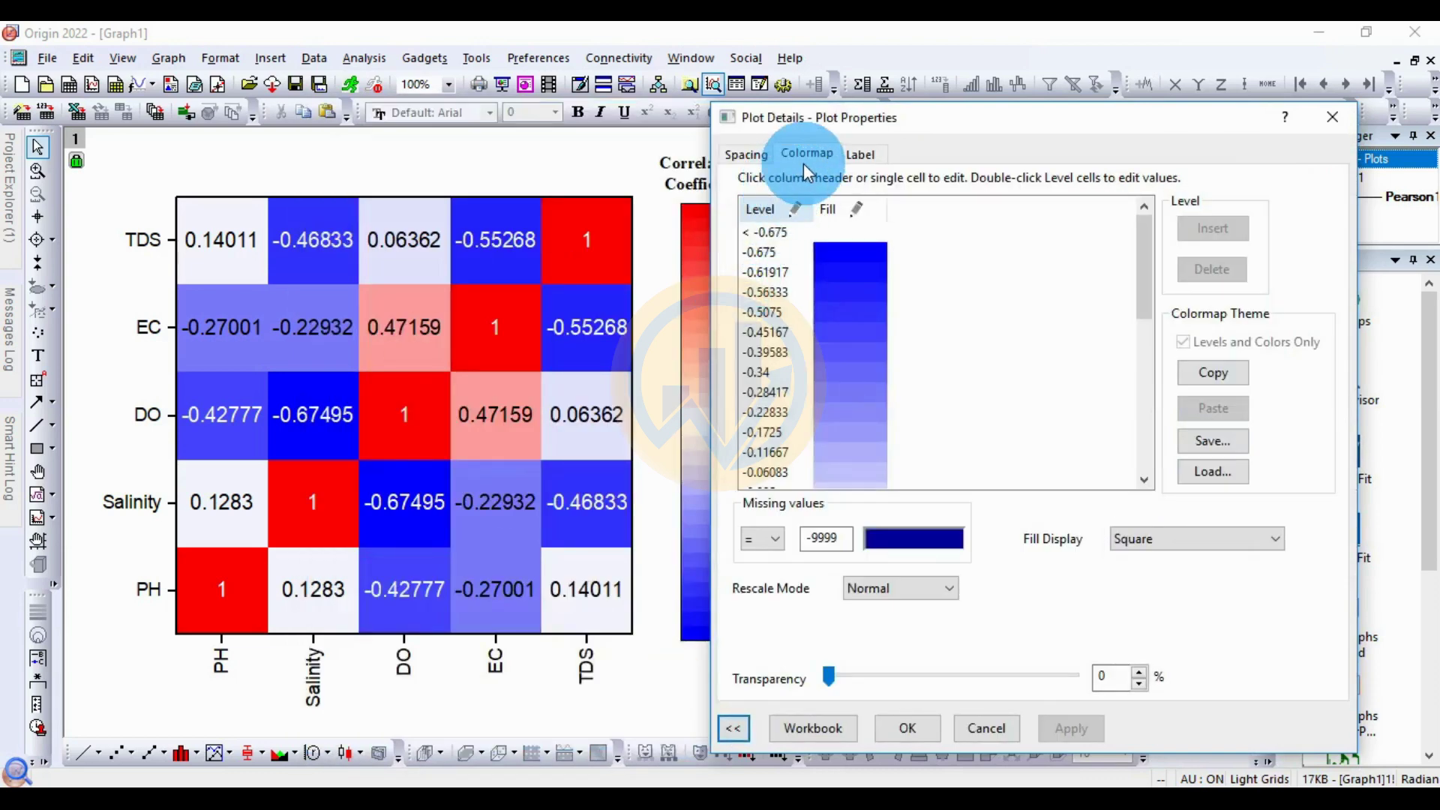
pyautogui.click(682, 218)
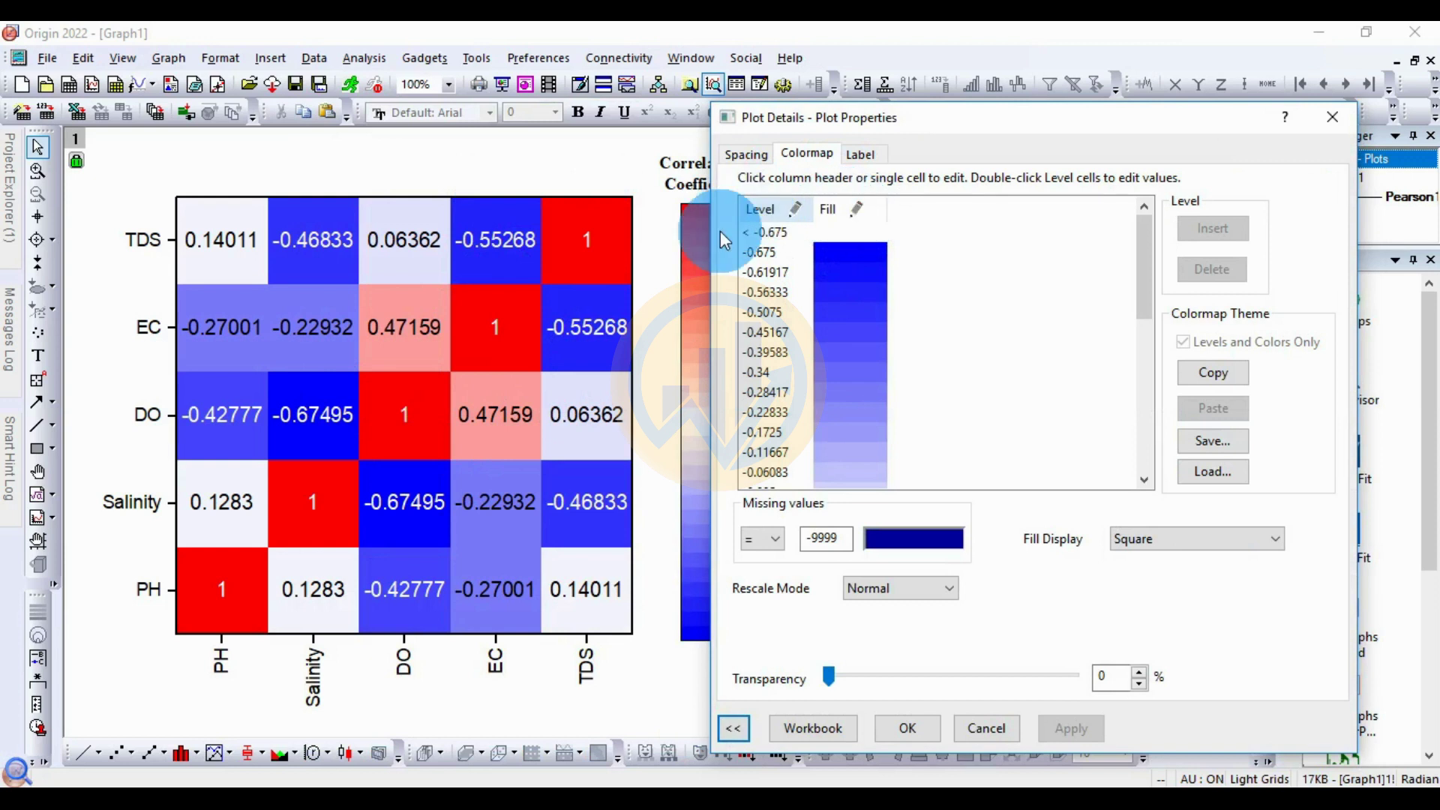
# Load the BlueOrange palette into the colormap fill and apply it to the heatmap.
pyautogui.click(859, 213)
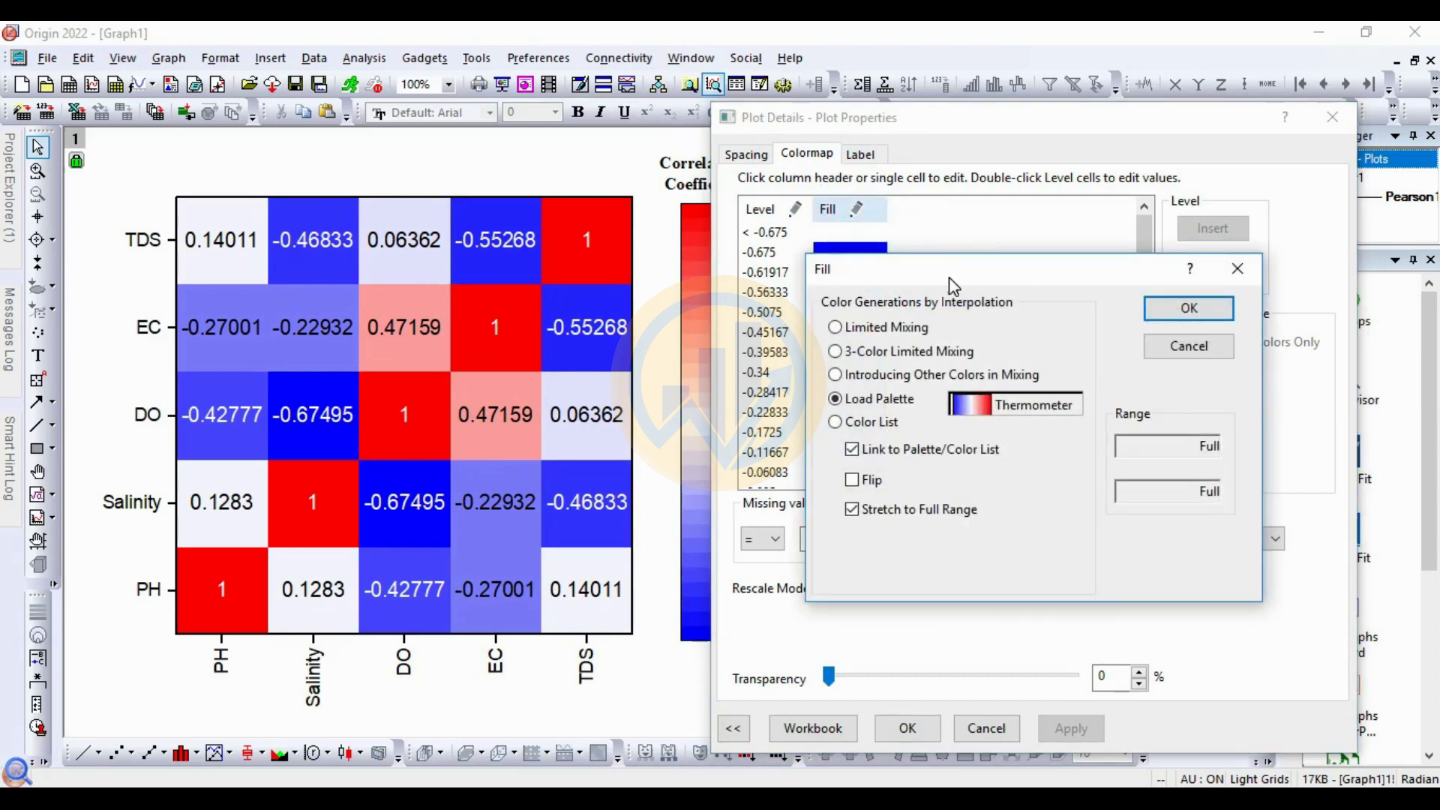
pyautogui.moveTo(949, 277); pyautogui.dragTo(1011, 191)
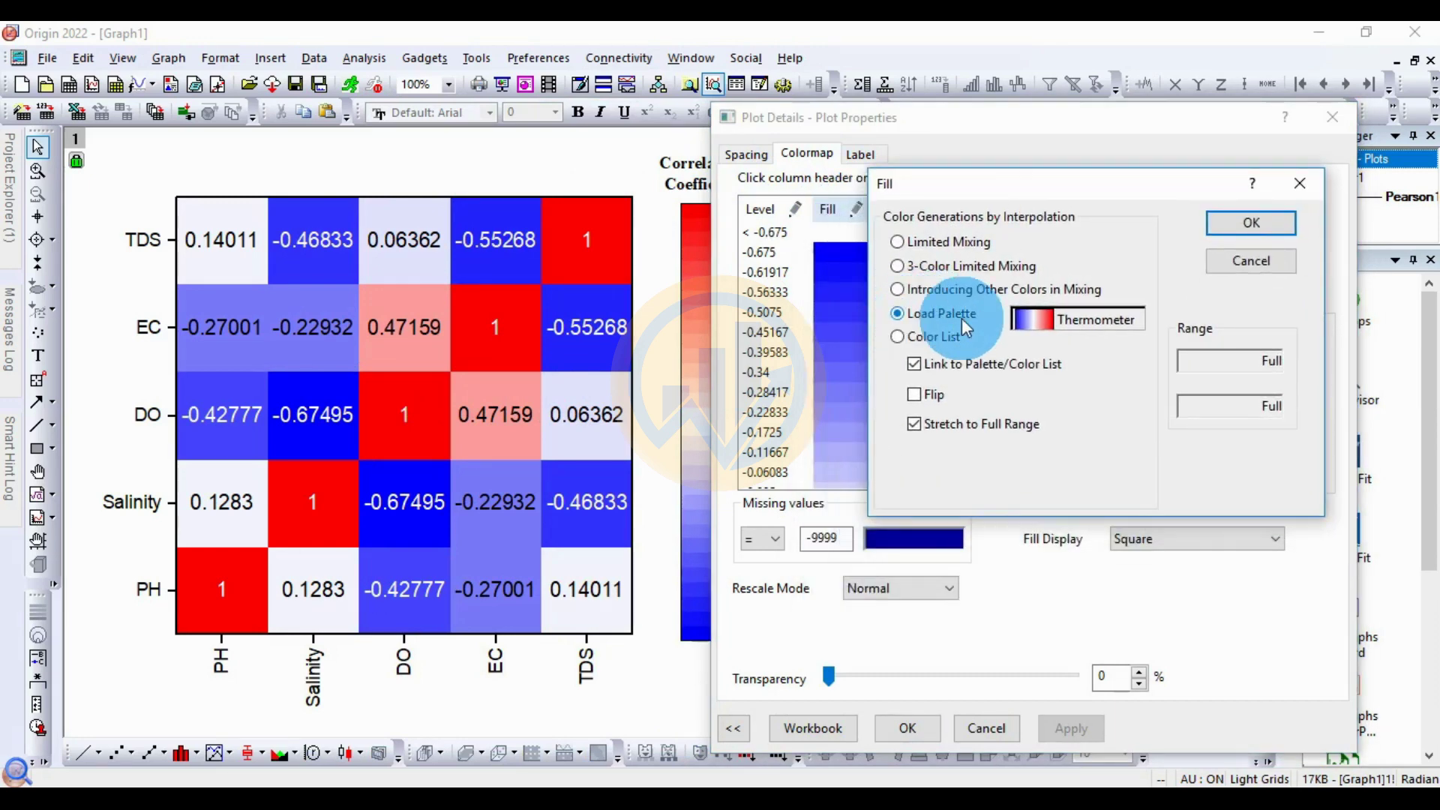
pyautogui.click(1114, 318)
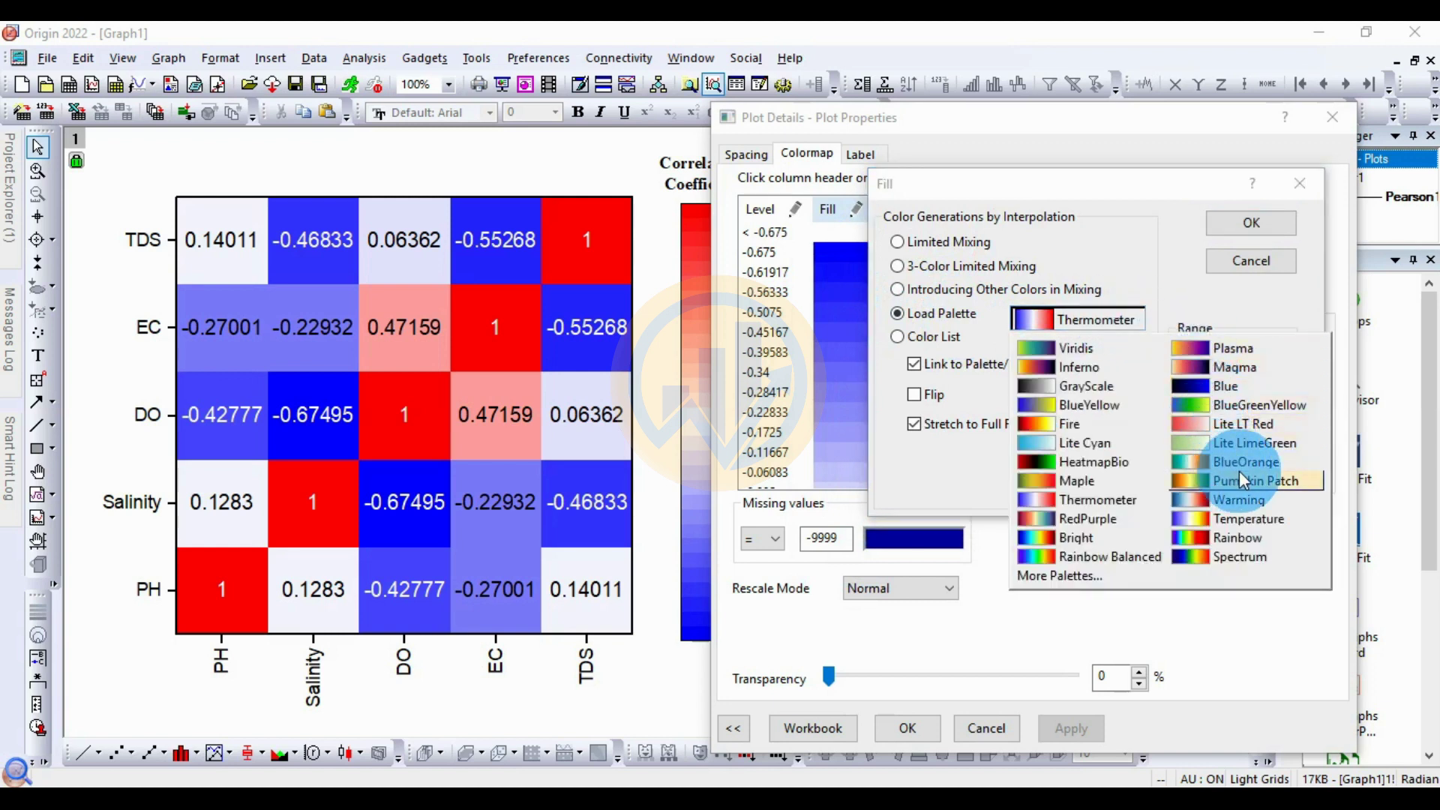
pyautogui.click(1272, 470)
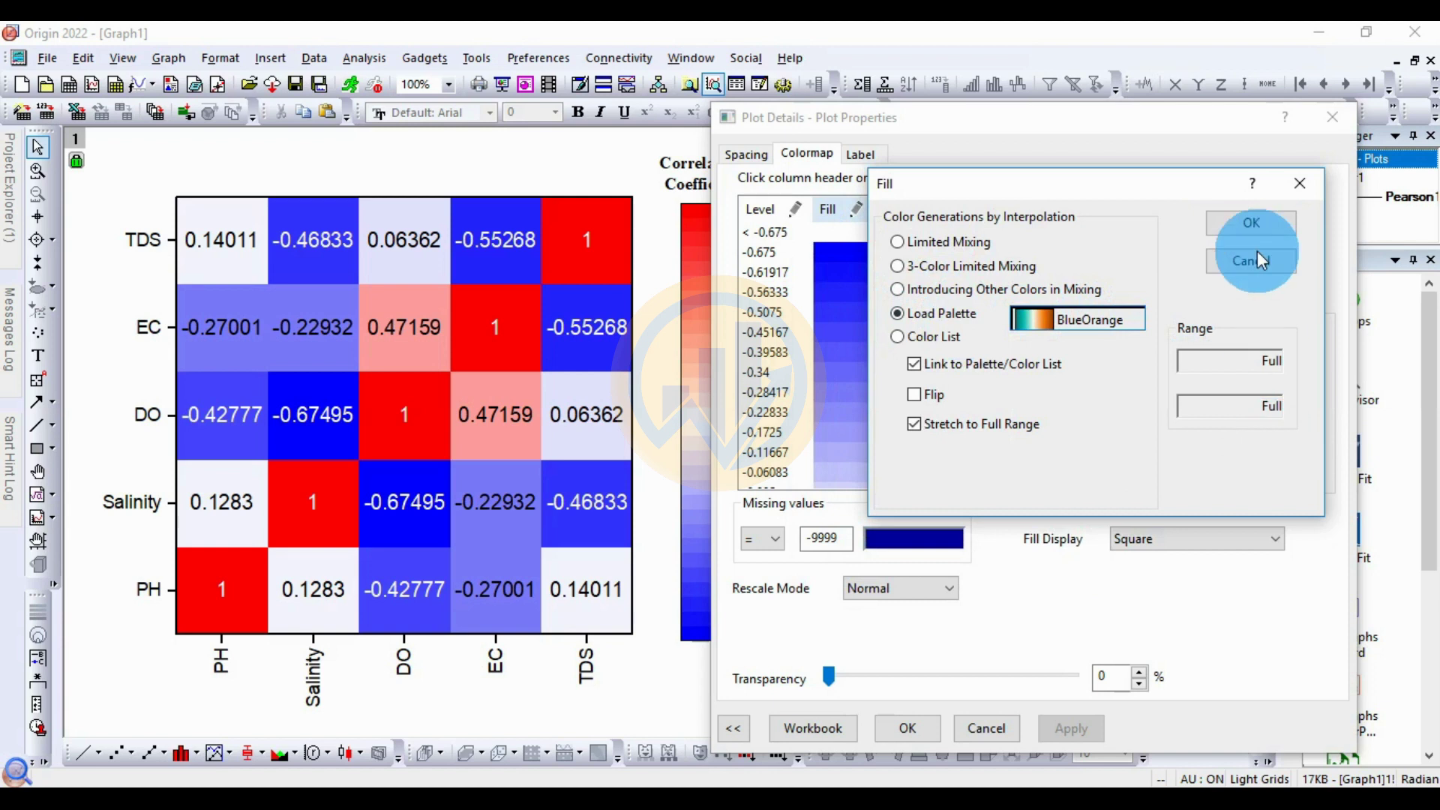
pyautogui.click(1247, 224)
pyautogui.click(1102, 730)
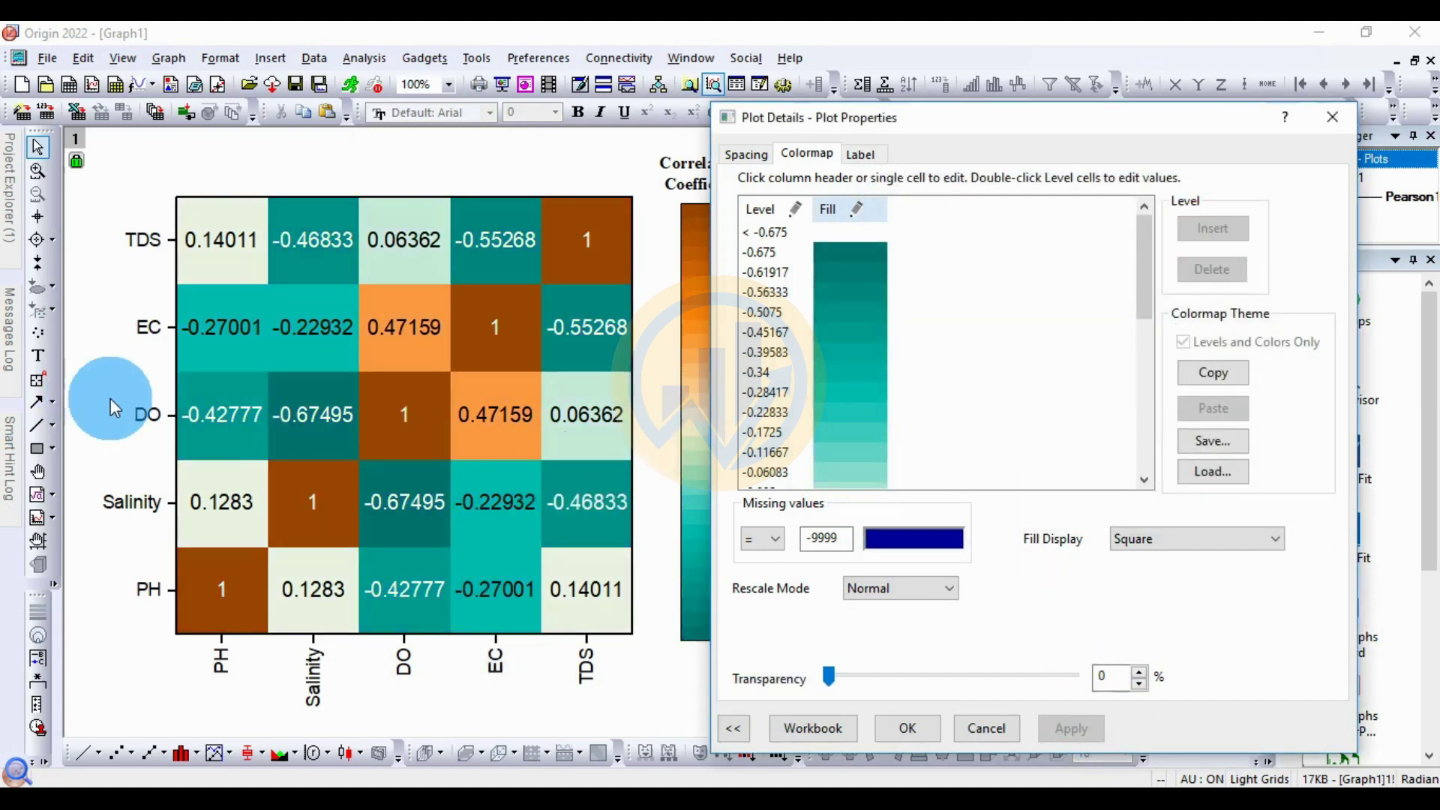
pyautogui.click(1045, 289)
pyautogui.click(866, 179)
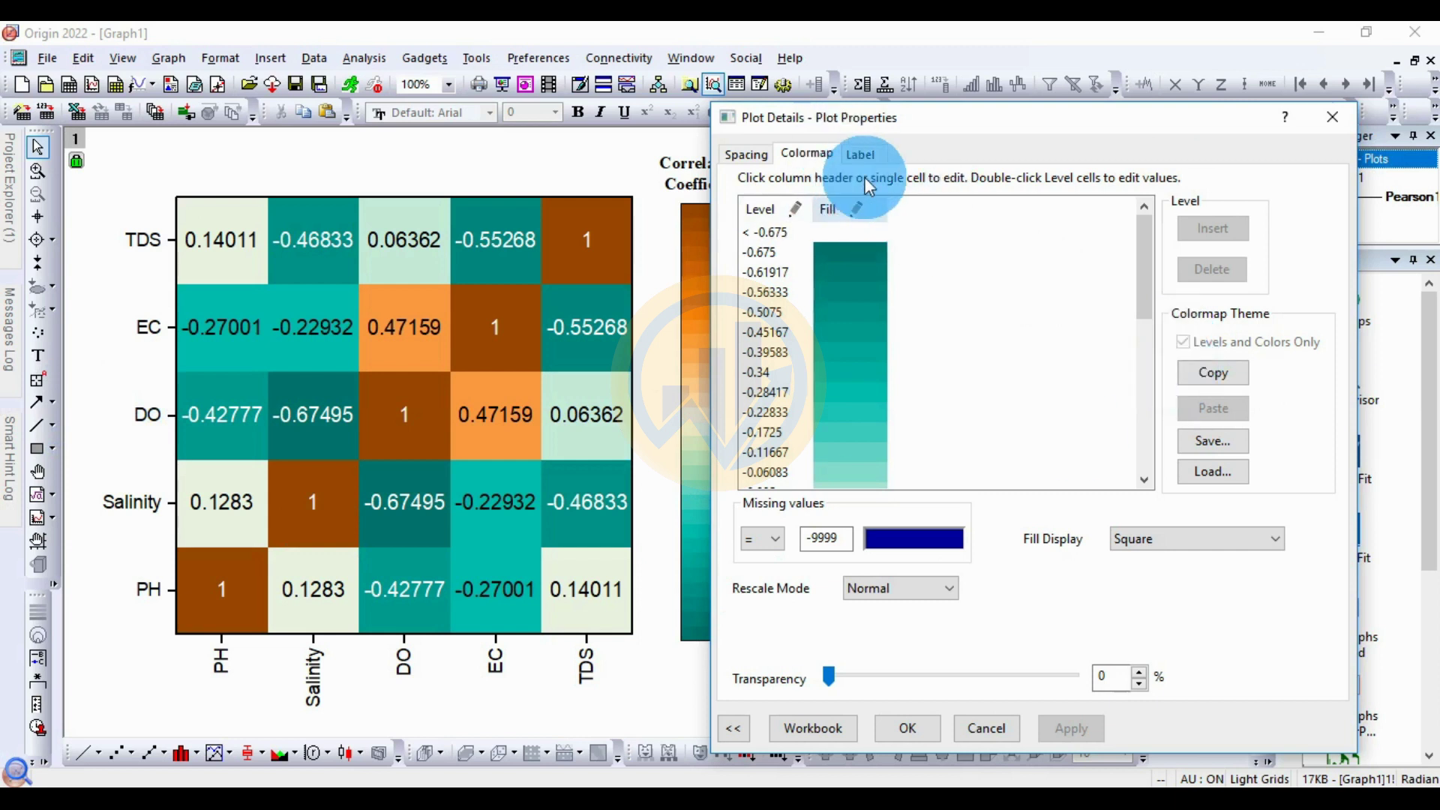
# Make the heatmap cell labels bold Times New Roman at size 16.
pyautogui.click(867, 156)
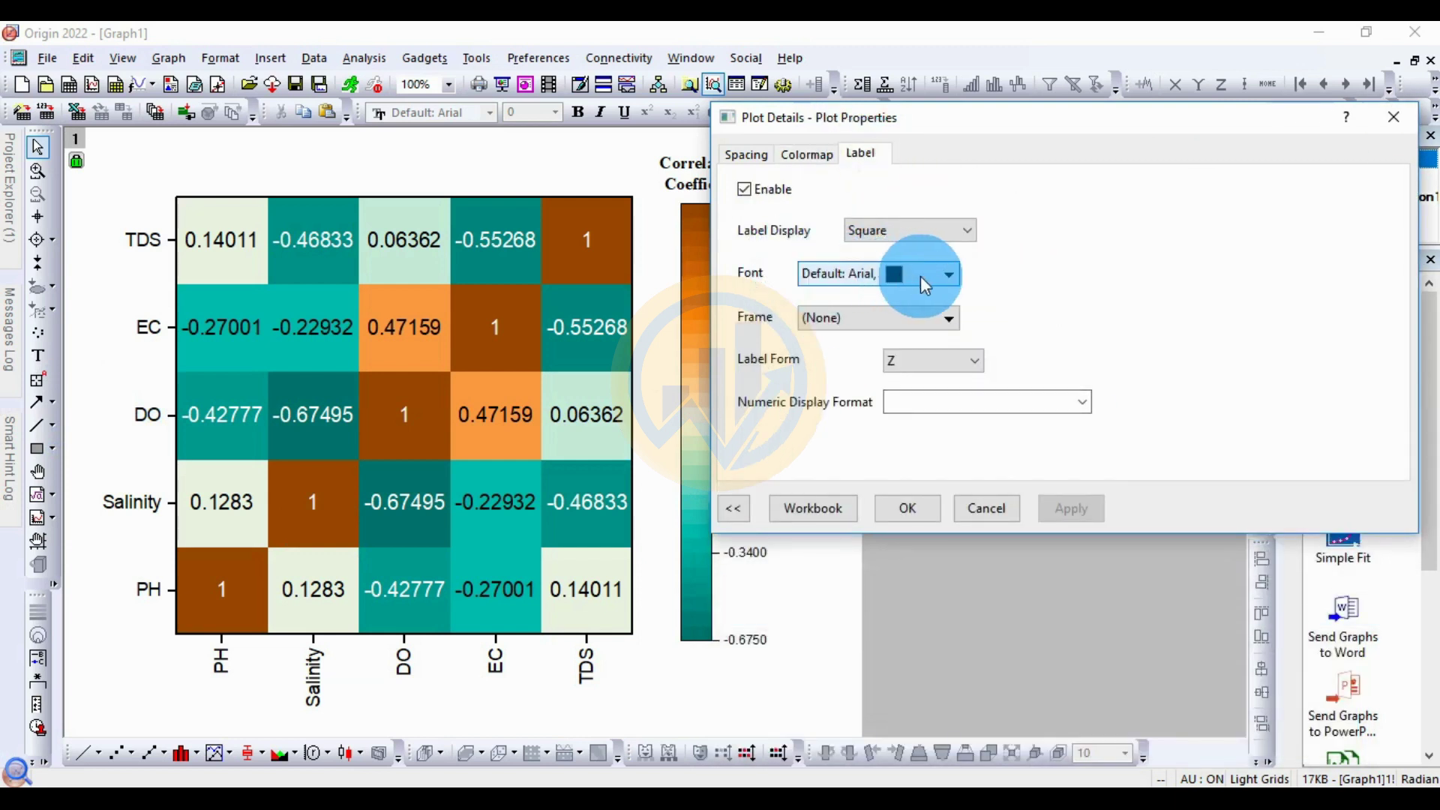
pyautogui.click(942, 279)
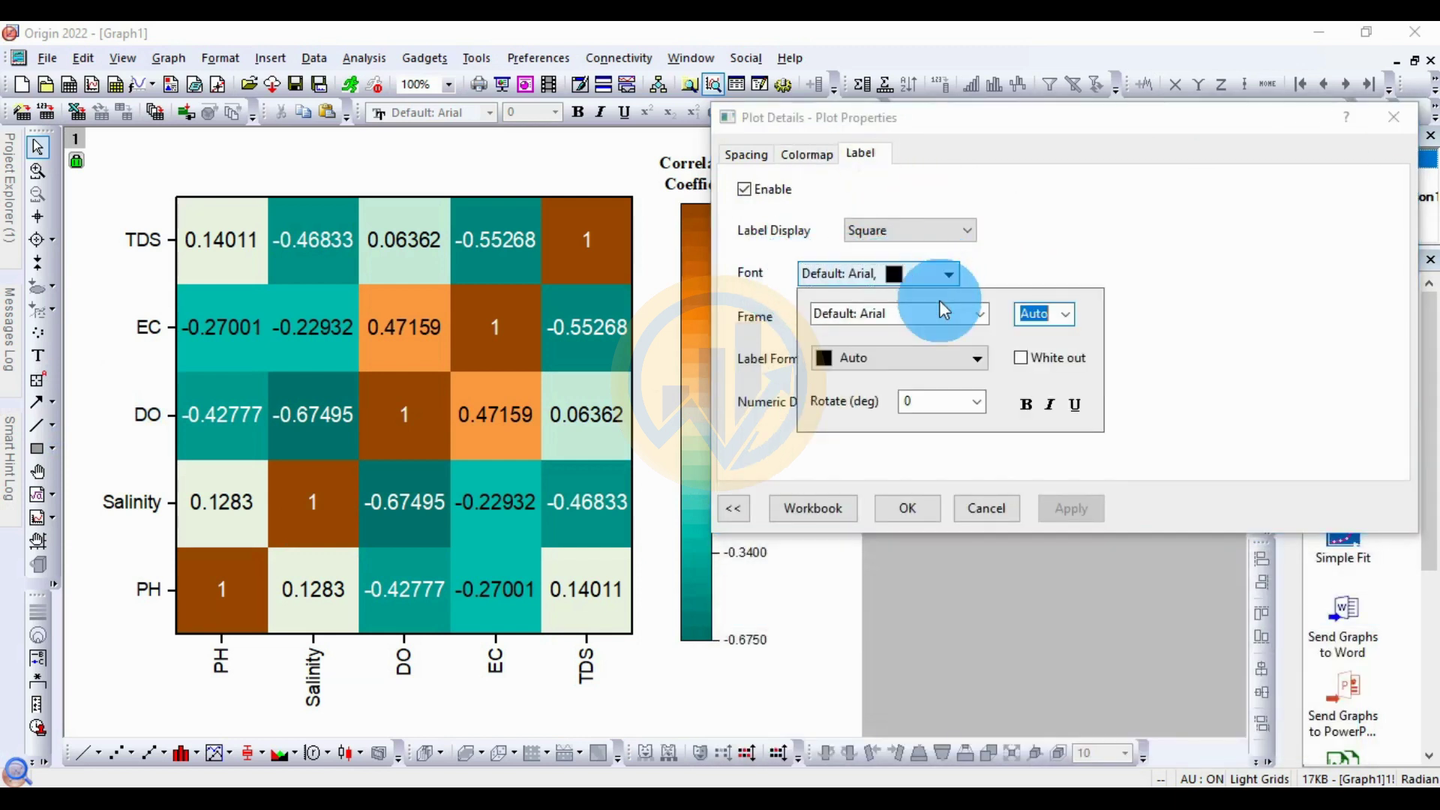
pyautogui.click(976, 315)
pyautogui.click(923, 352)
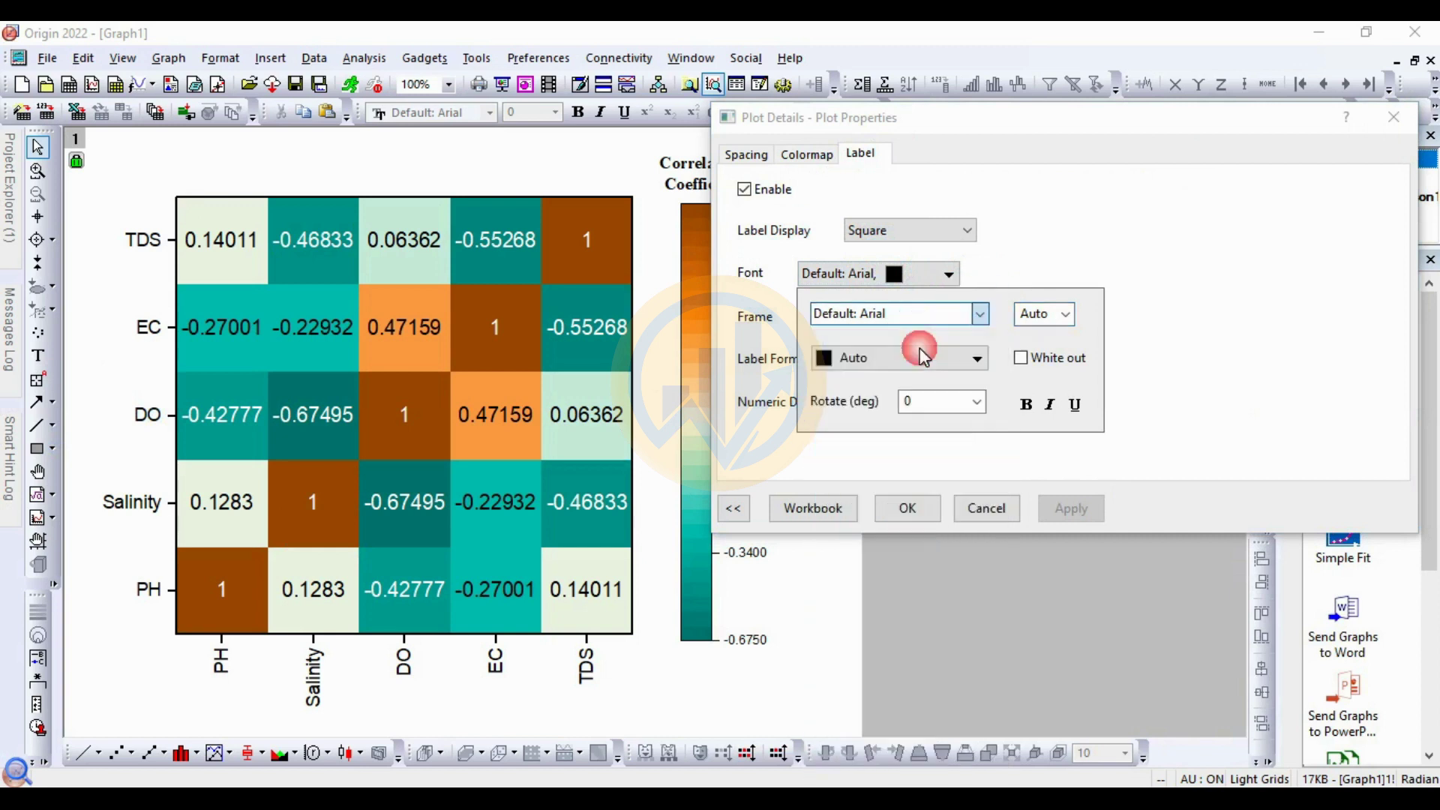
pyautogui.click(1064, 315)
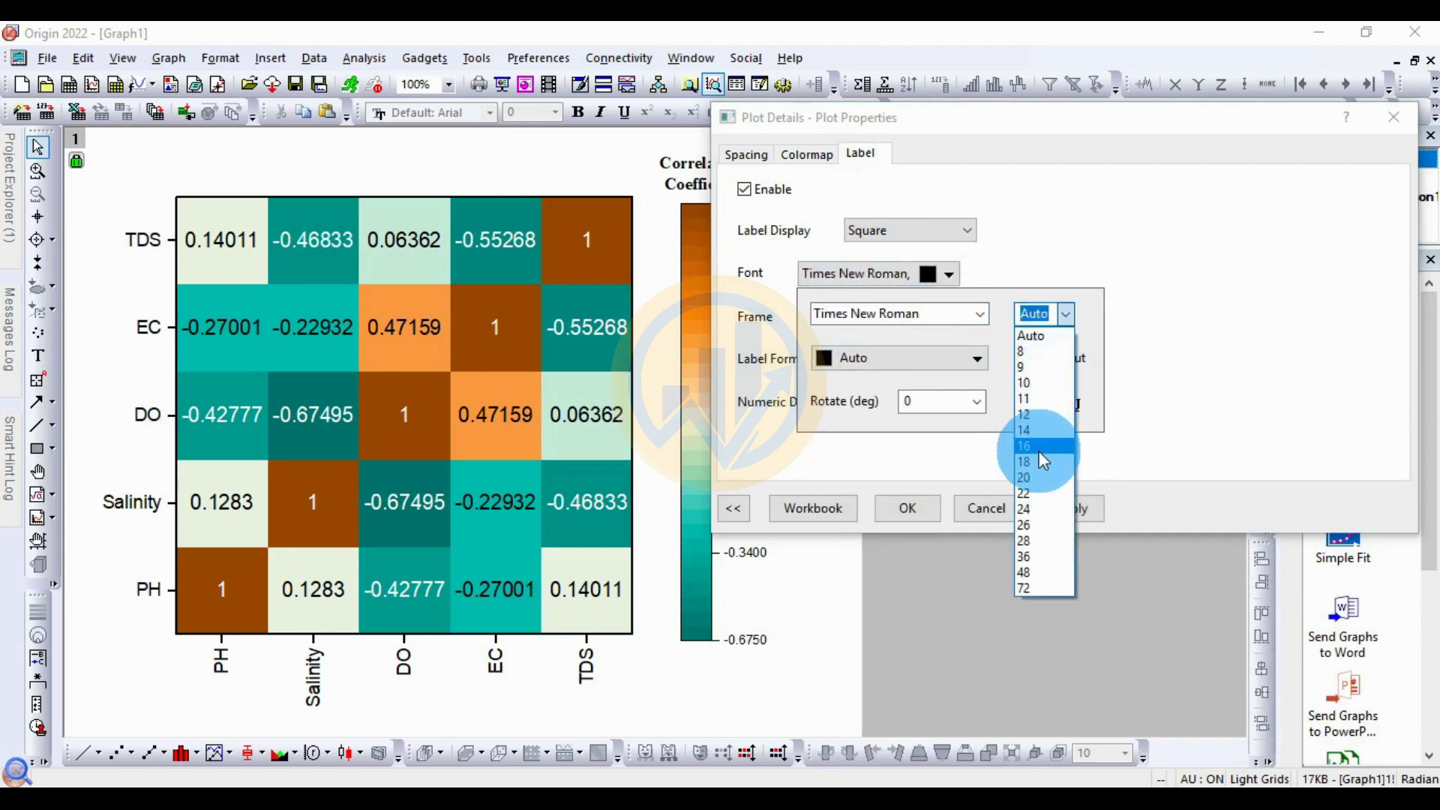
pyautogui.click(1040, 448)
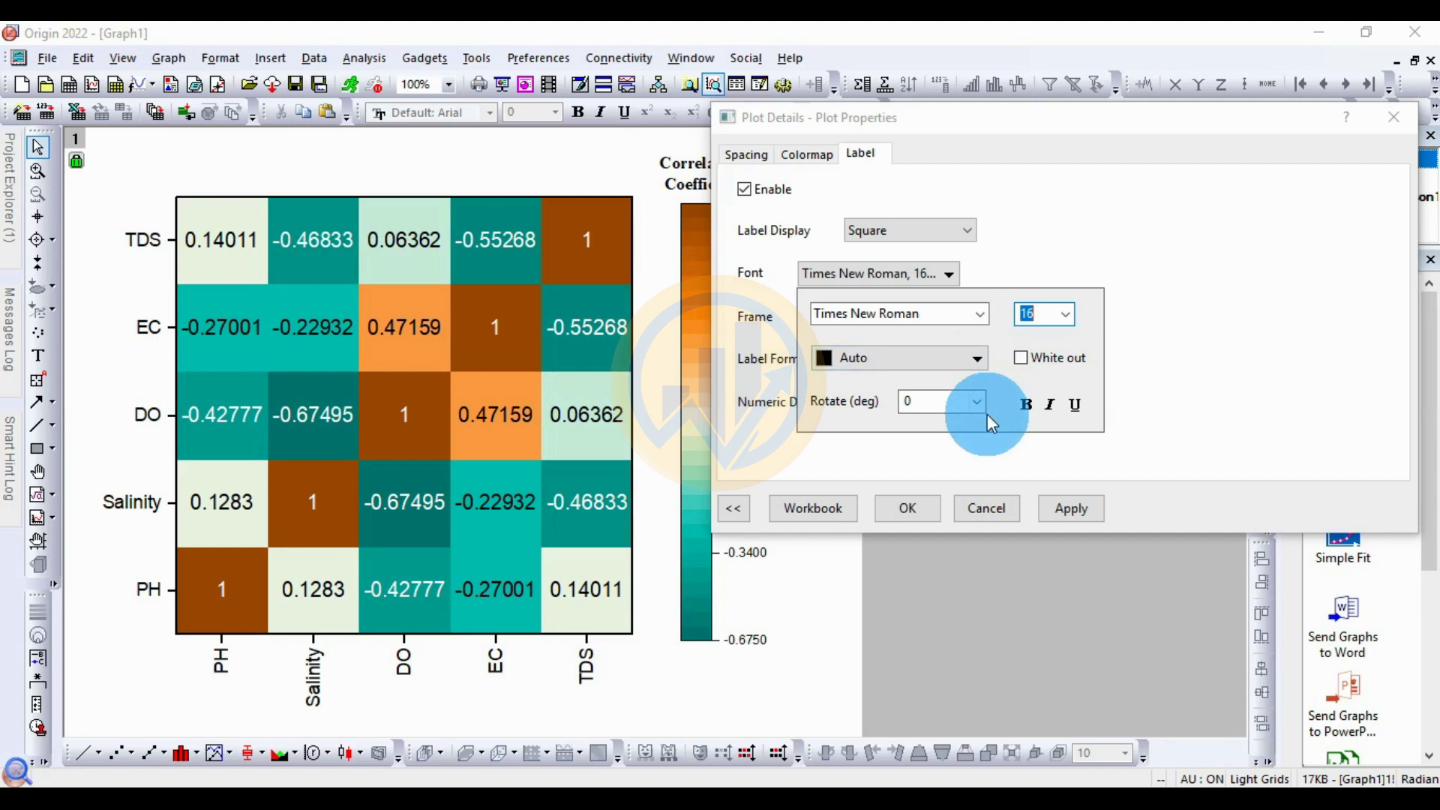
pyautogui.click(1025, 406)
pyautogui.click(1086, 516)
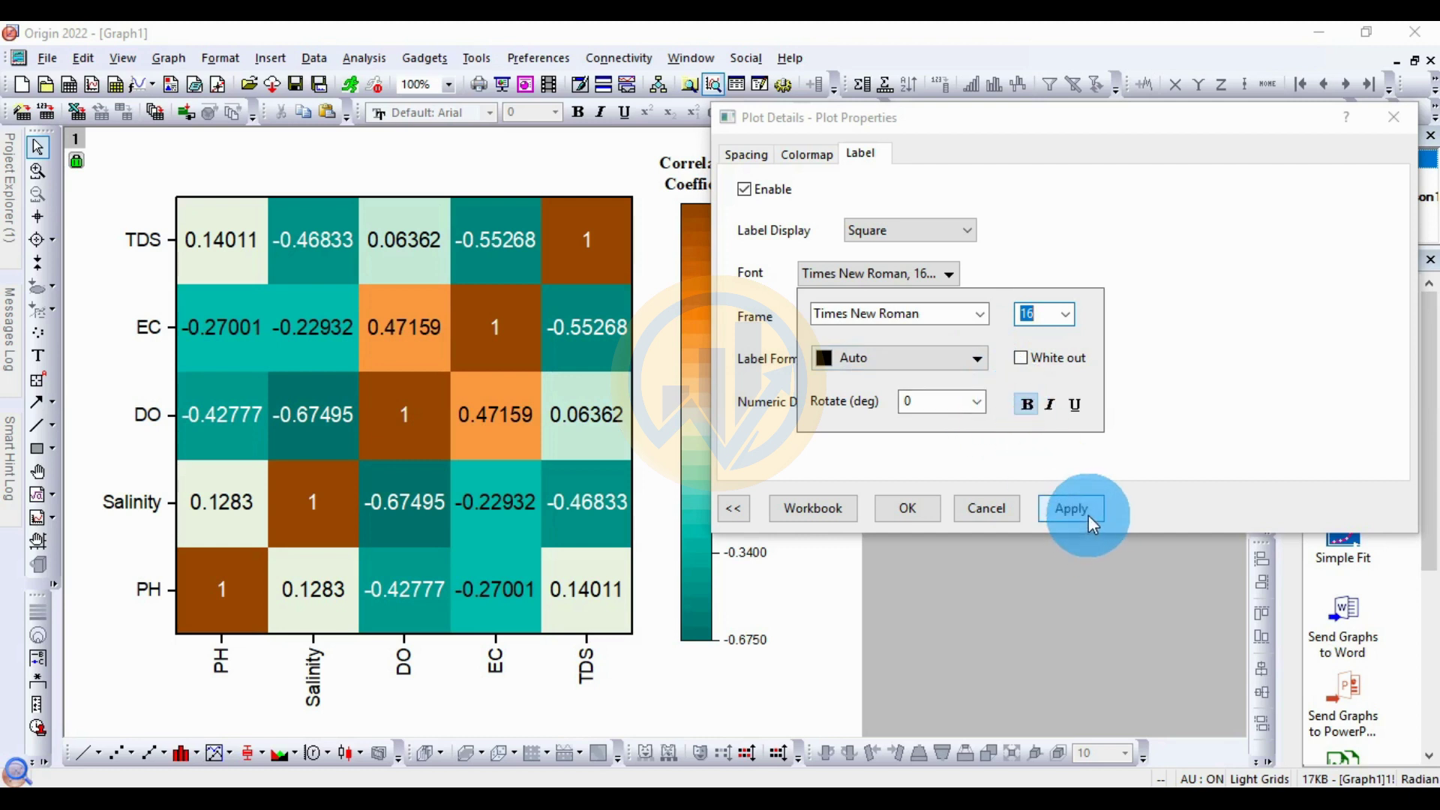
pyautogui.click(1090, 517)
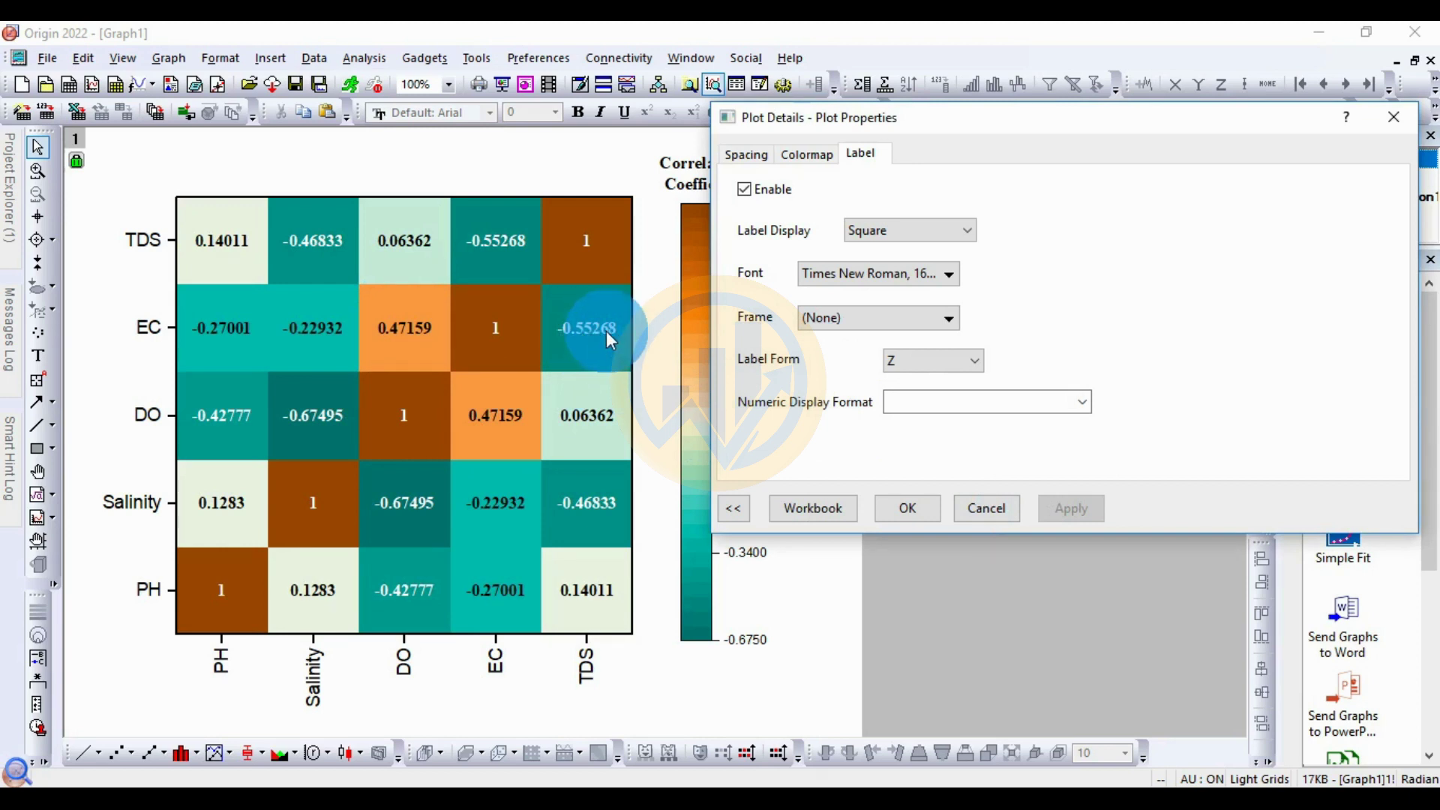
# Show cell values with two decimal places (.2) and close Plot Details.
pyautogui.click(1083, 403)
pyautogui.click(950, 435)
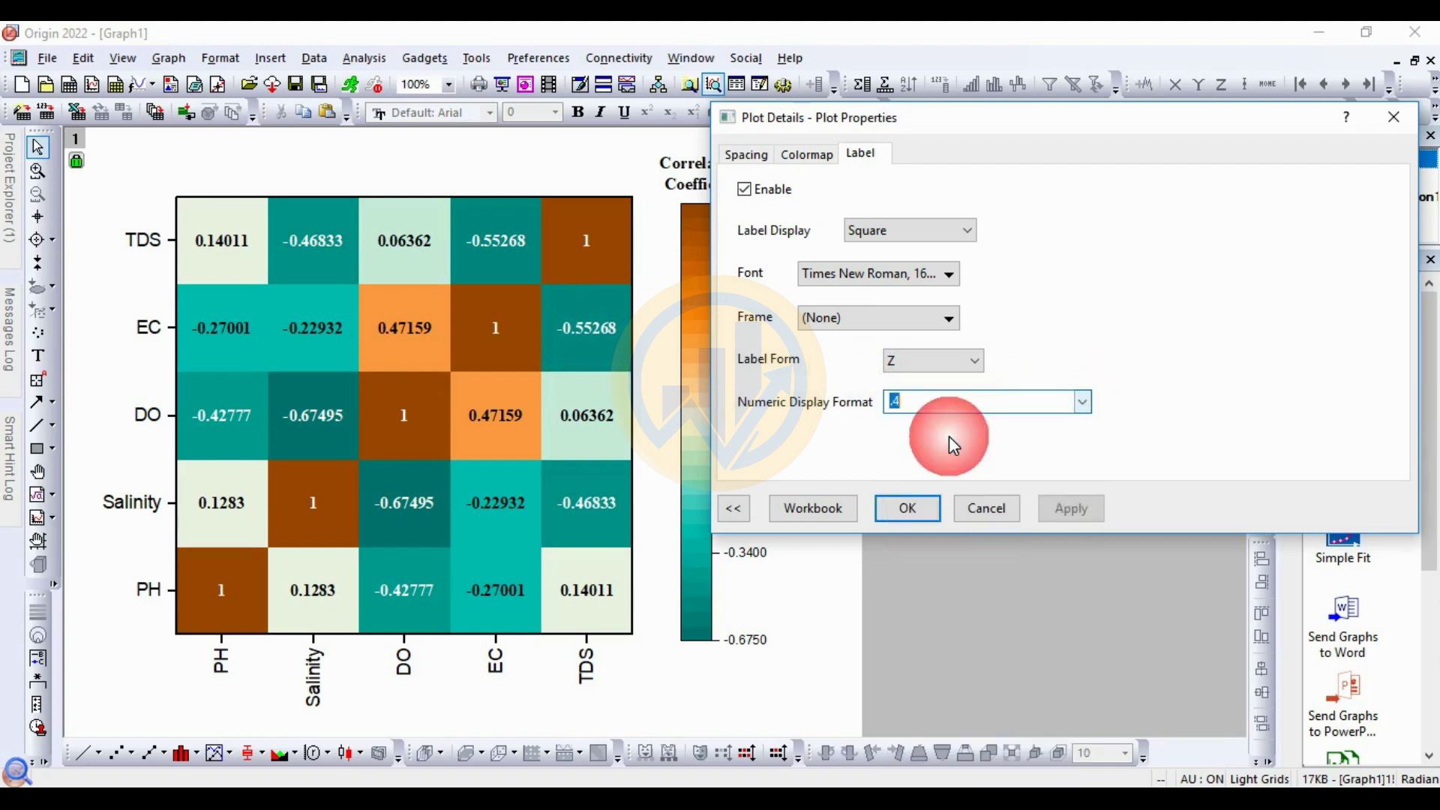
pyautogui.write('.2')
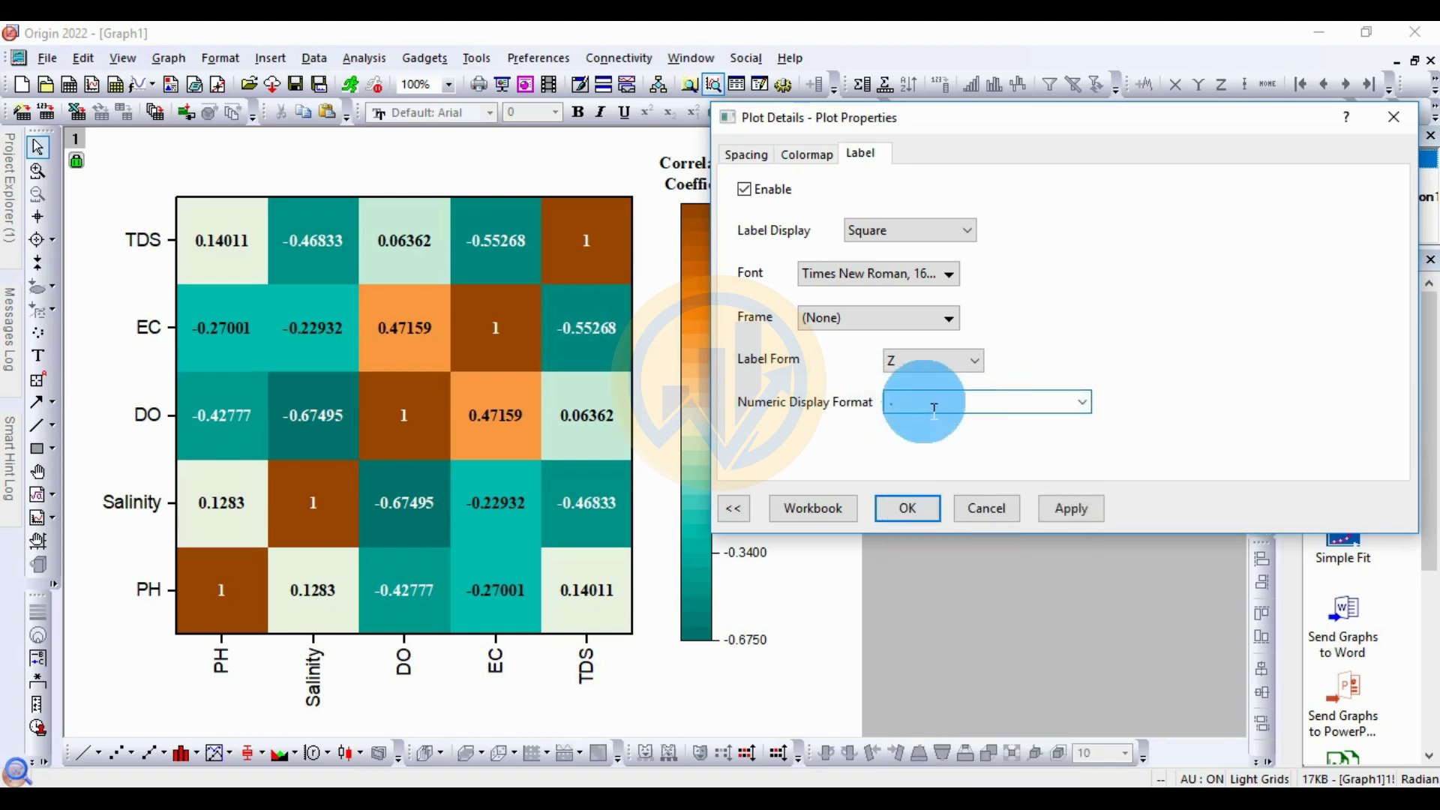
pyautogui.click(1075, 514)
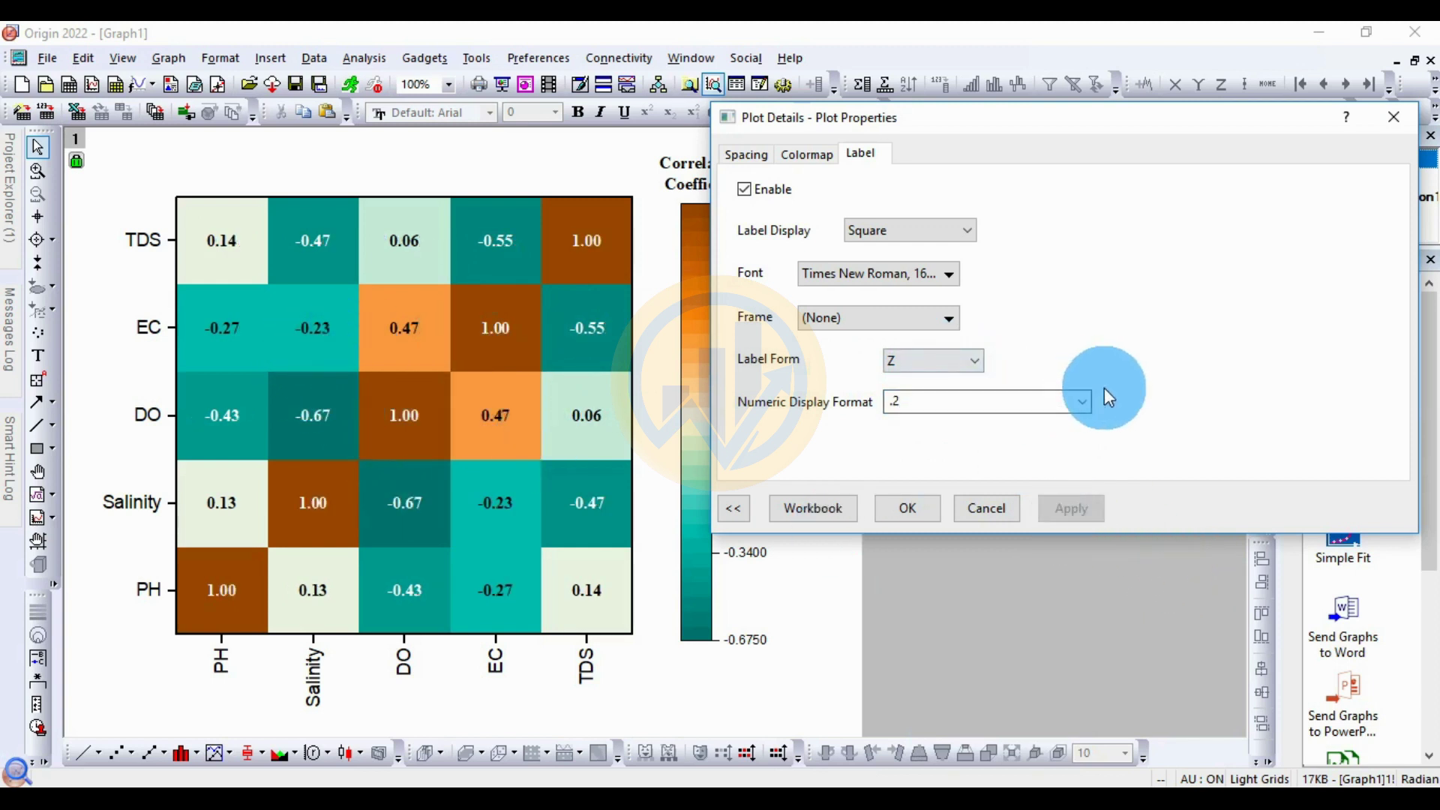
pyautogui.click(908, 510)
# Format the bottom axis tick labels as bold Times New Roman, size 16.
pyautogui.click(493, 658)
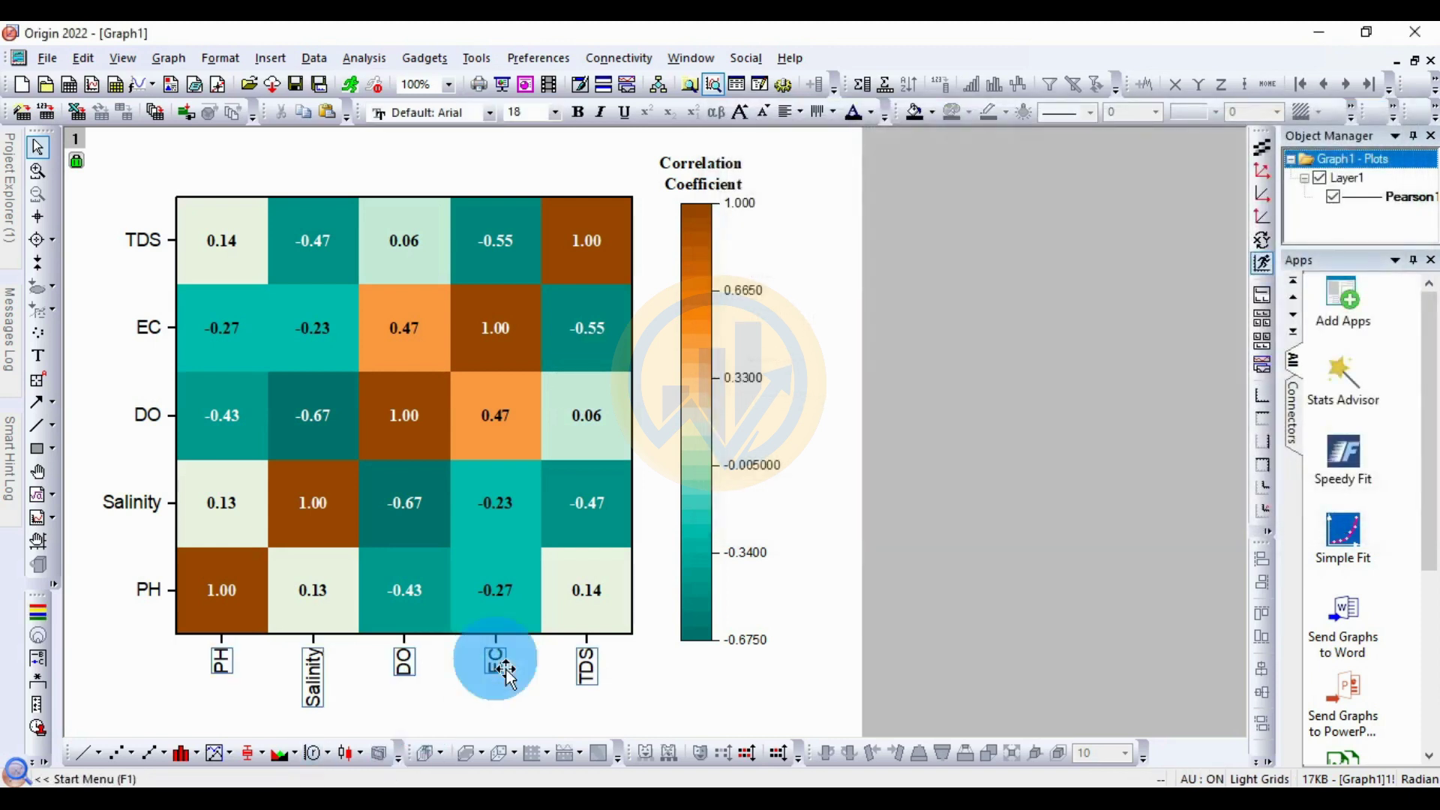
pyautogui.click(490, 117)
pyautogui.click(468, 156)
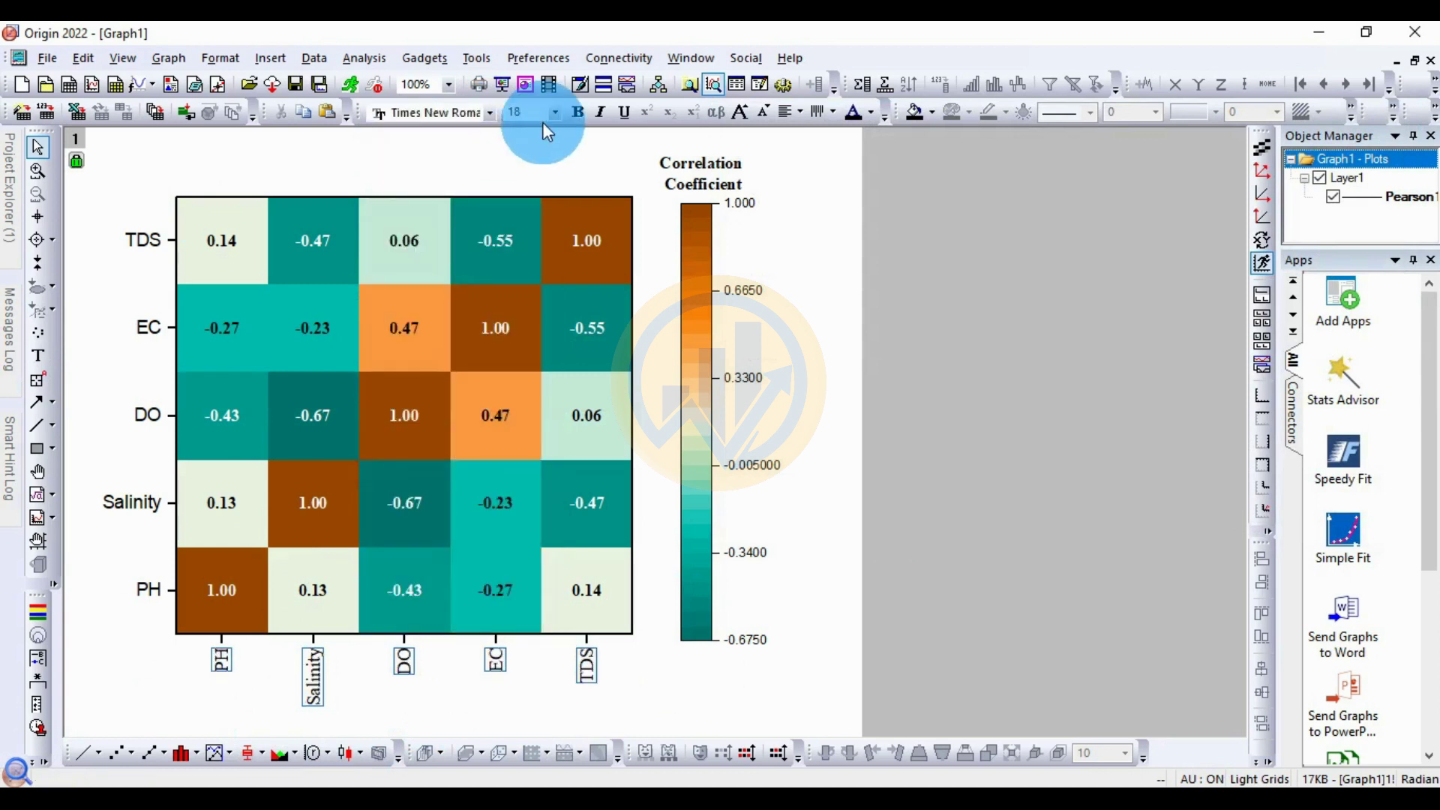
pyautogui.click(556, 113)
pyautogui.click(523, 215)
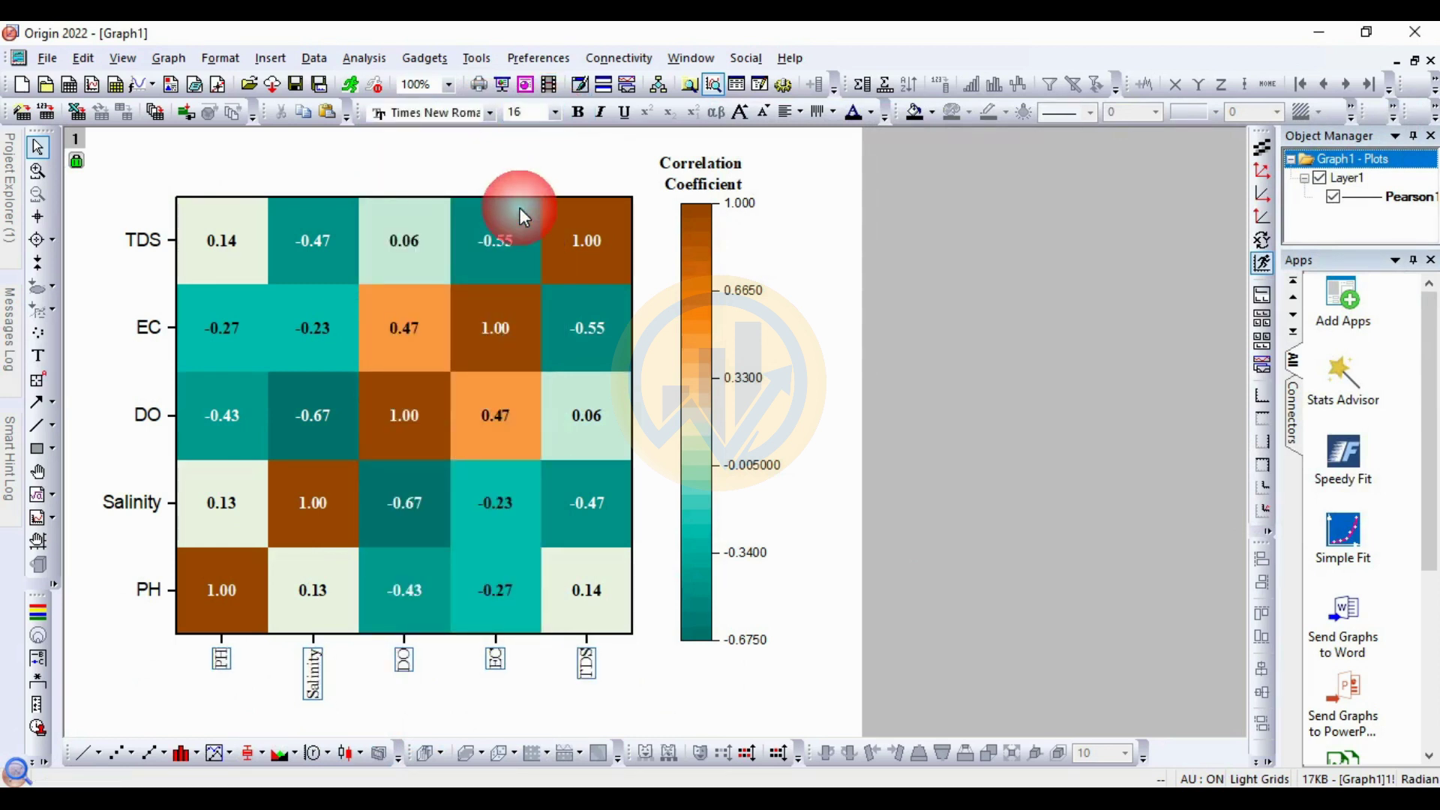
pyautogui.click(576, 111)
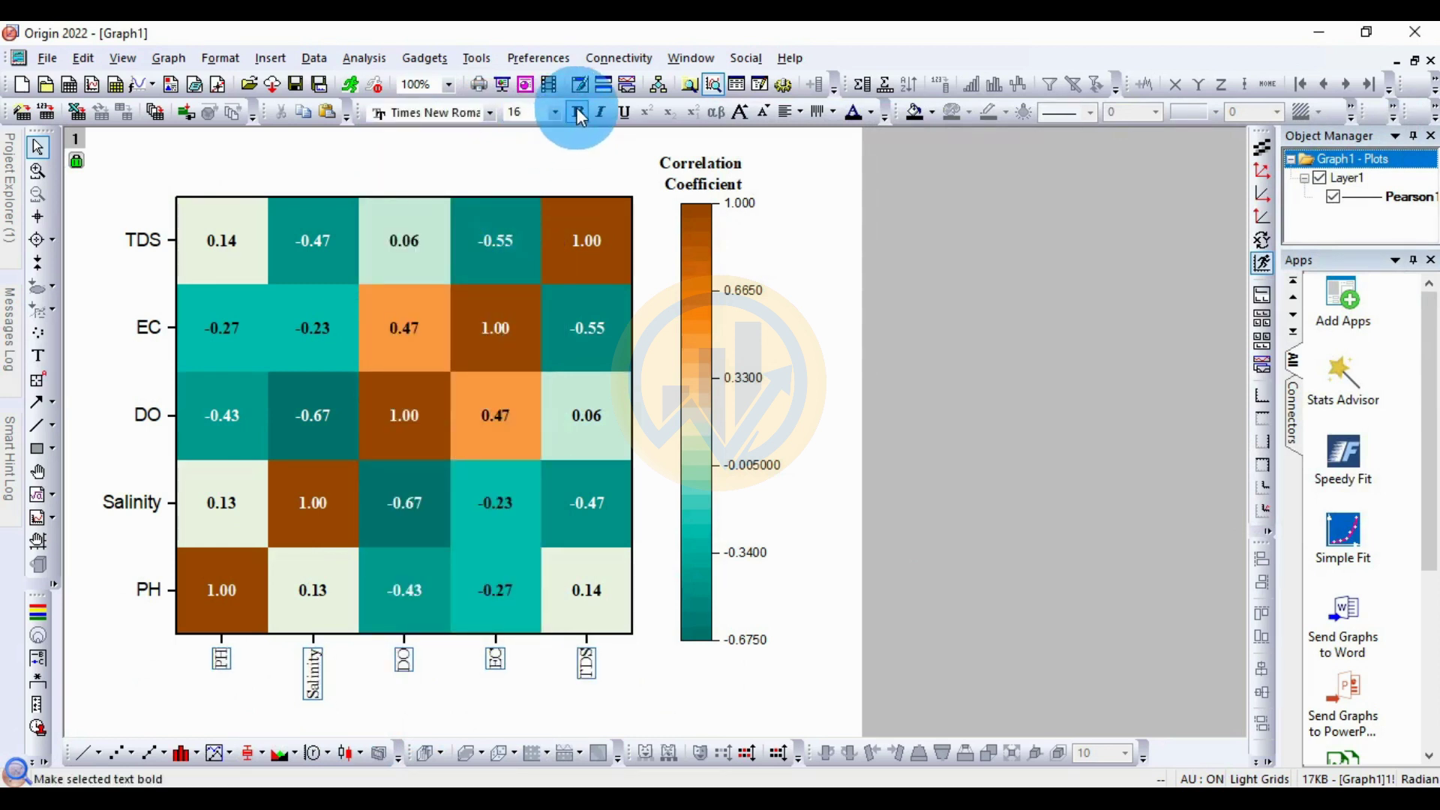
pyautogui.click(677, 686)
# Format the left axis tick labels as bold Times New Roman, size 16.
pyautogui.click(150, 594)
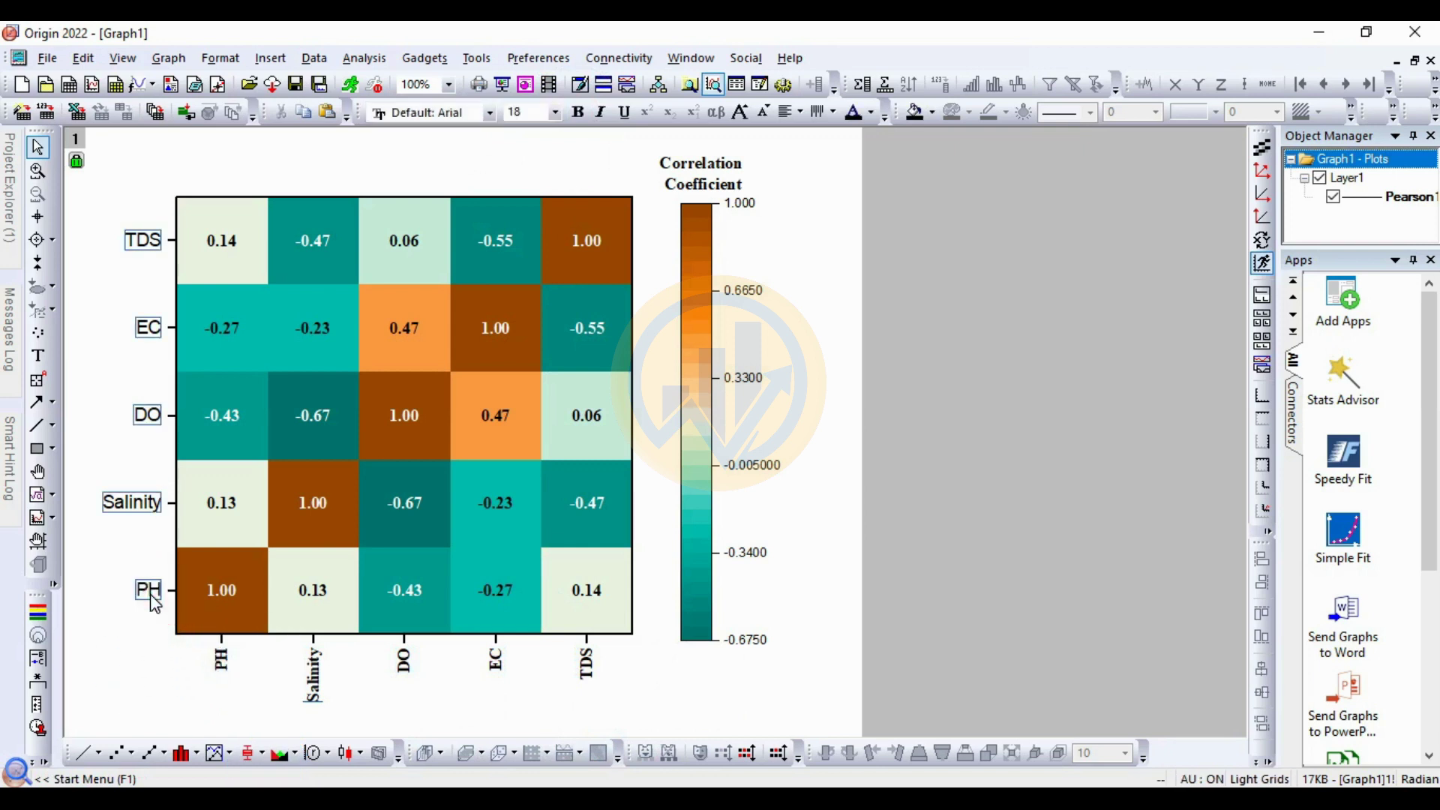
pyautogui.scroll(1, 466, 178)
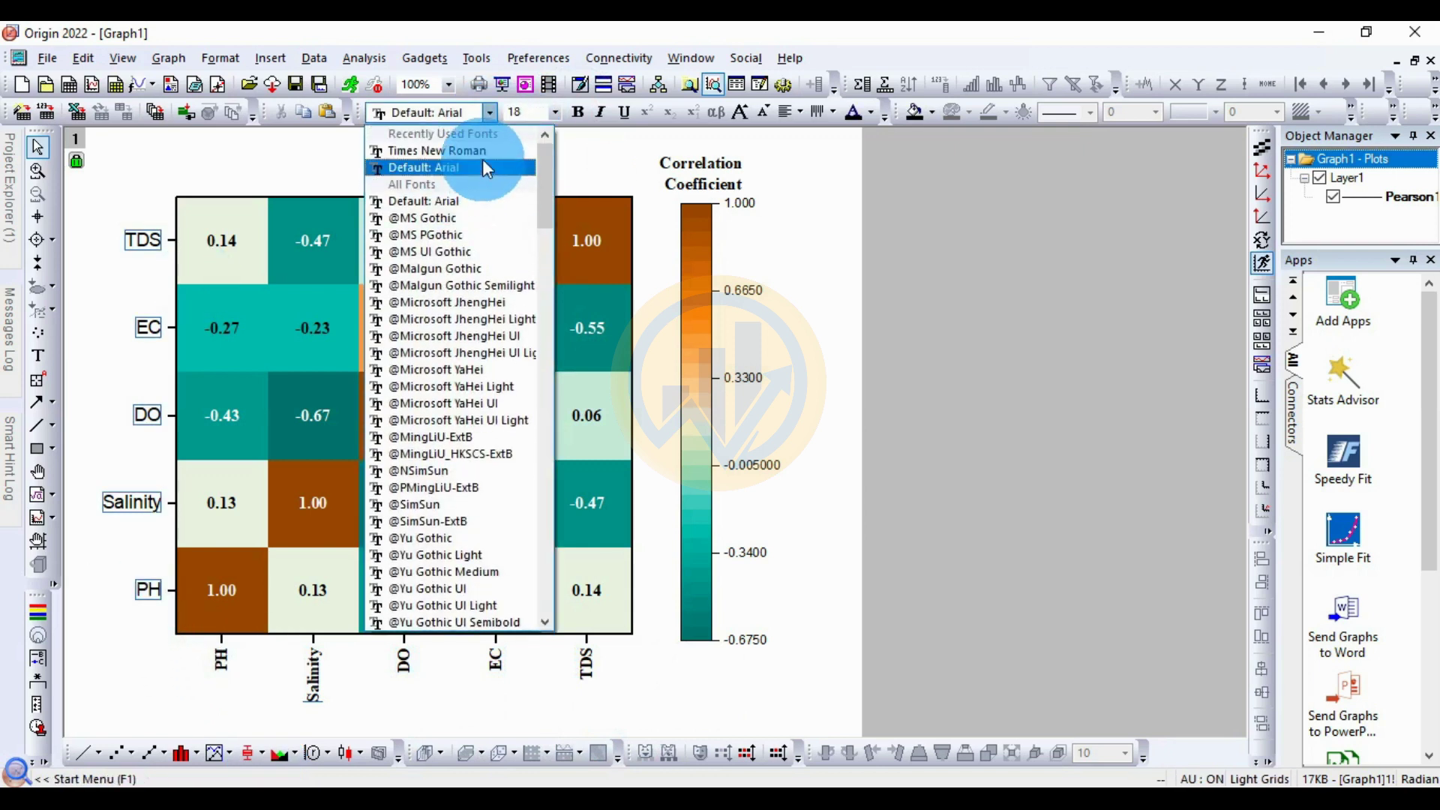
pyautogui.click(484, 156)
pyautogui.click(555, 112)
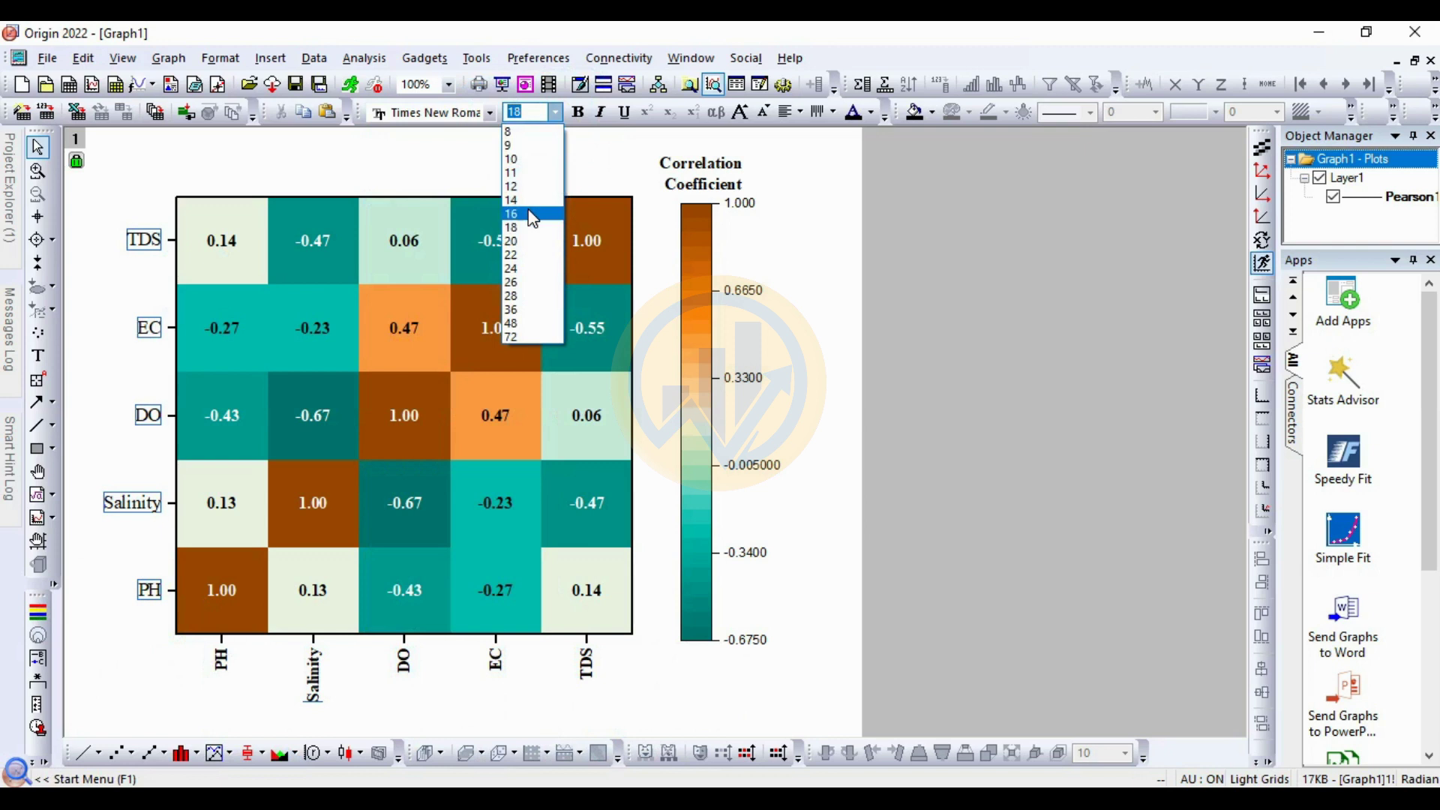
pyautogui.click(533, 219)
pyautogui.click(795, 299)
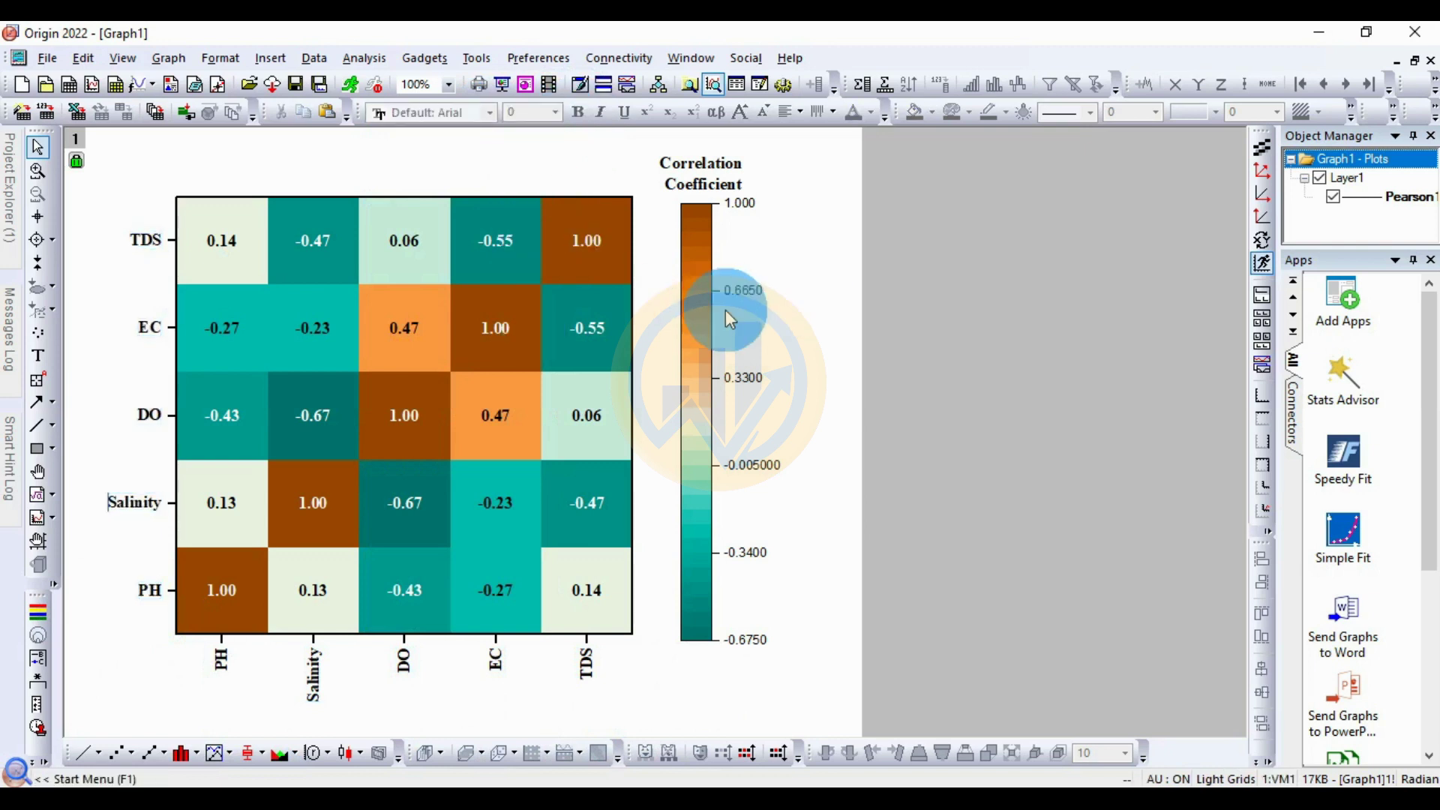
pyautogui.rightClick(692, 325)
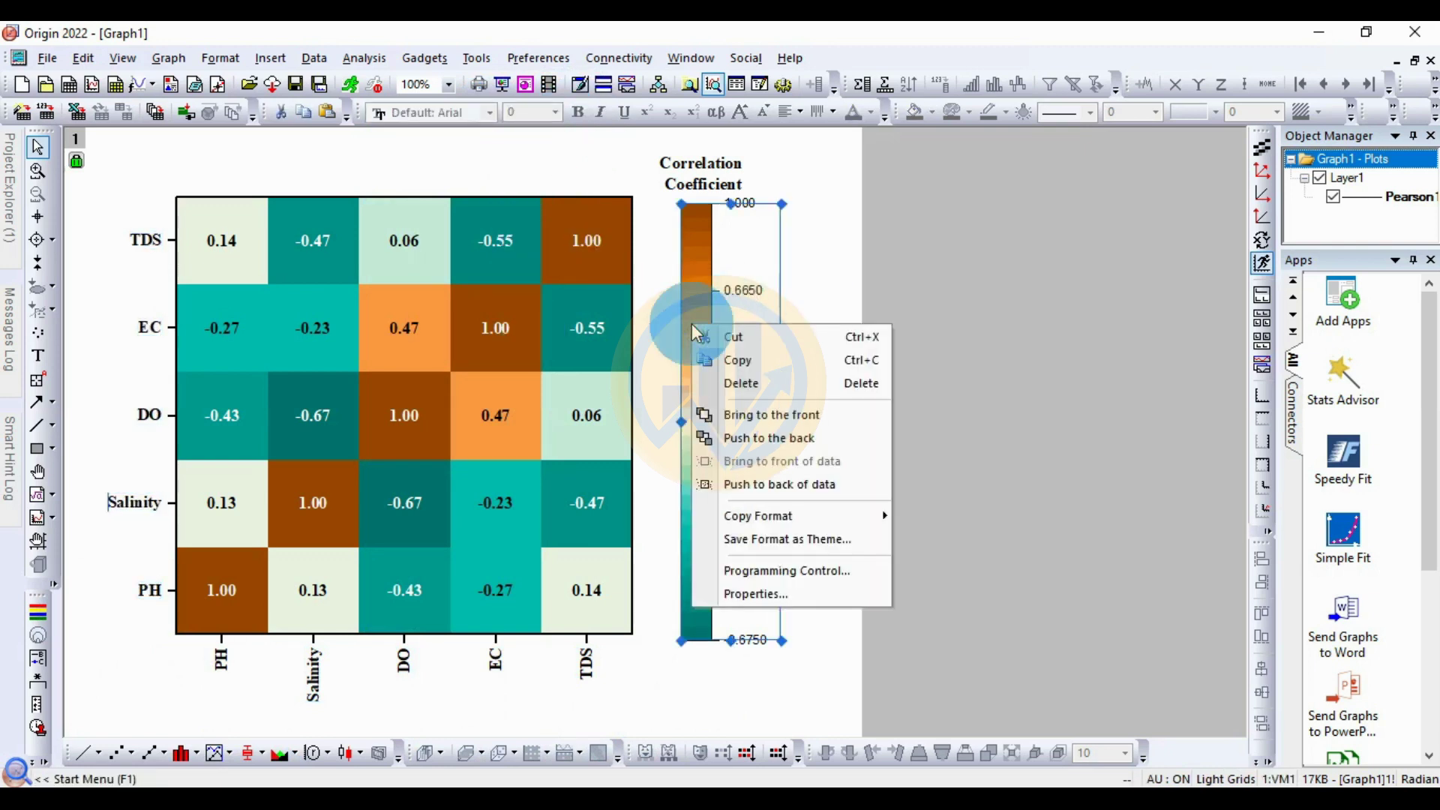
# Set the colour scale layout to horizontal in Color Scale Control and confirm.
pyautogui.click(748, 591)
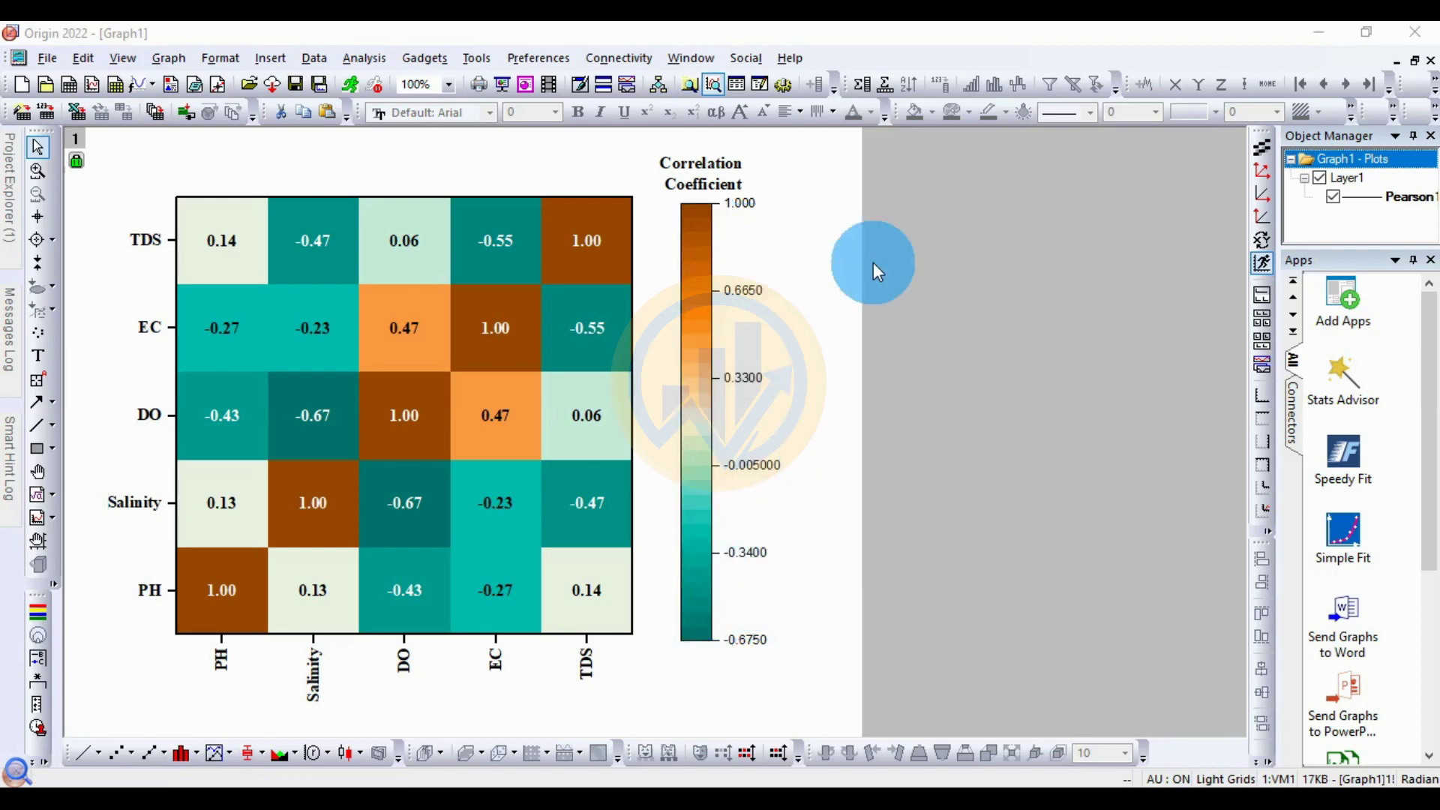
pyautogui.moveTo(667, 128); pyautogui.dragTo(319, 173)
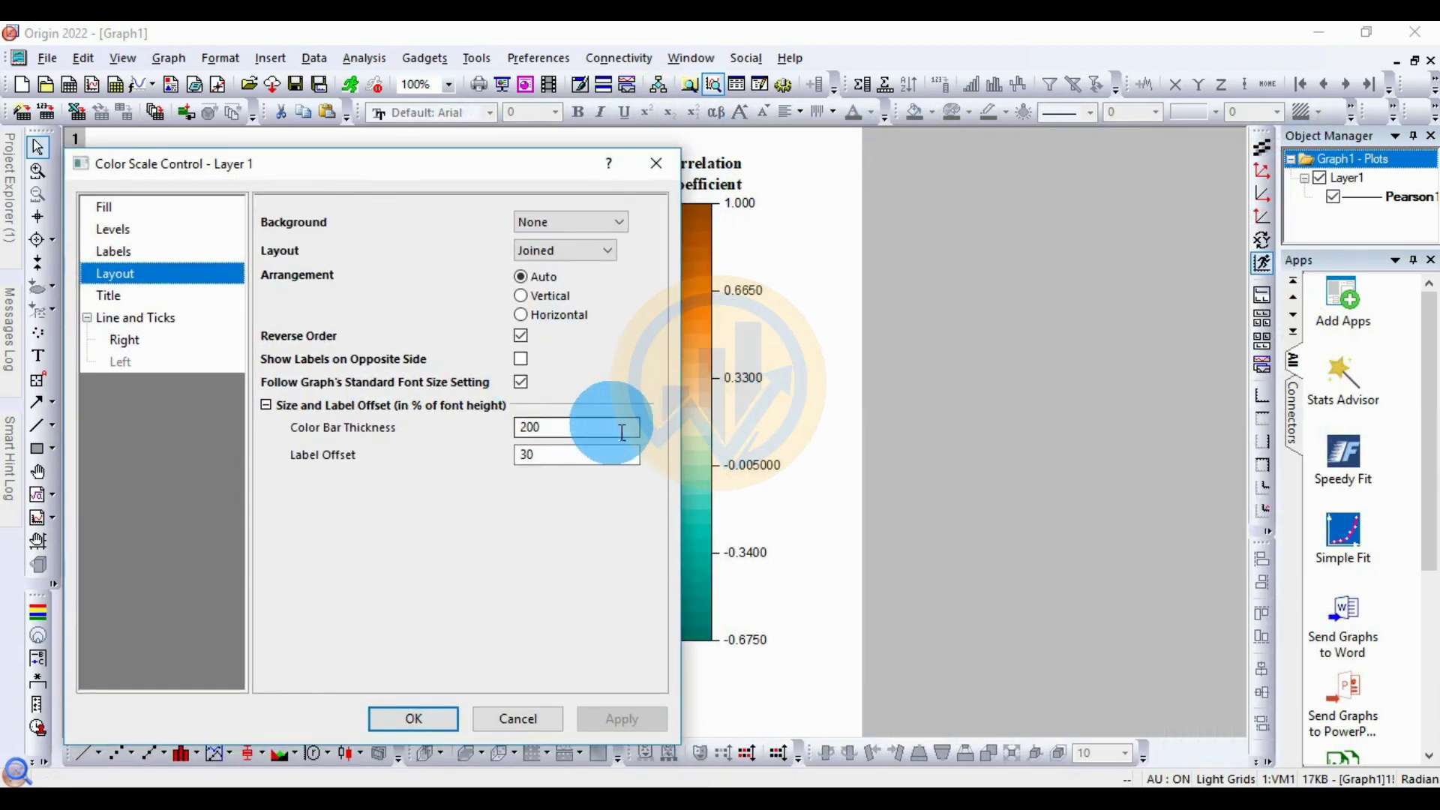
pyautogui.click(519, 315)
pyautogui.click(622, 718)
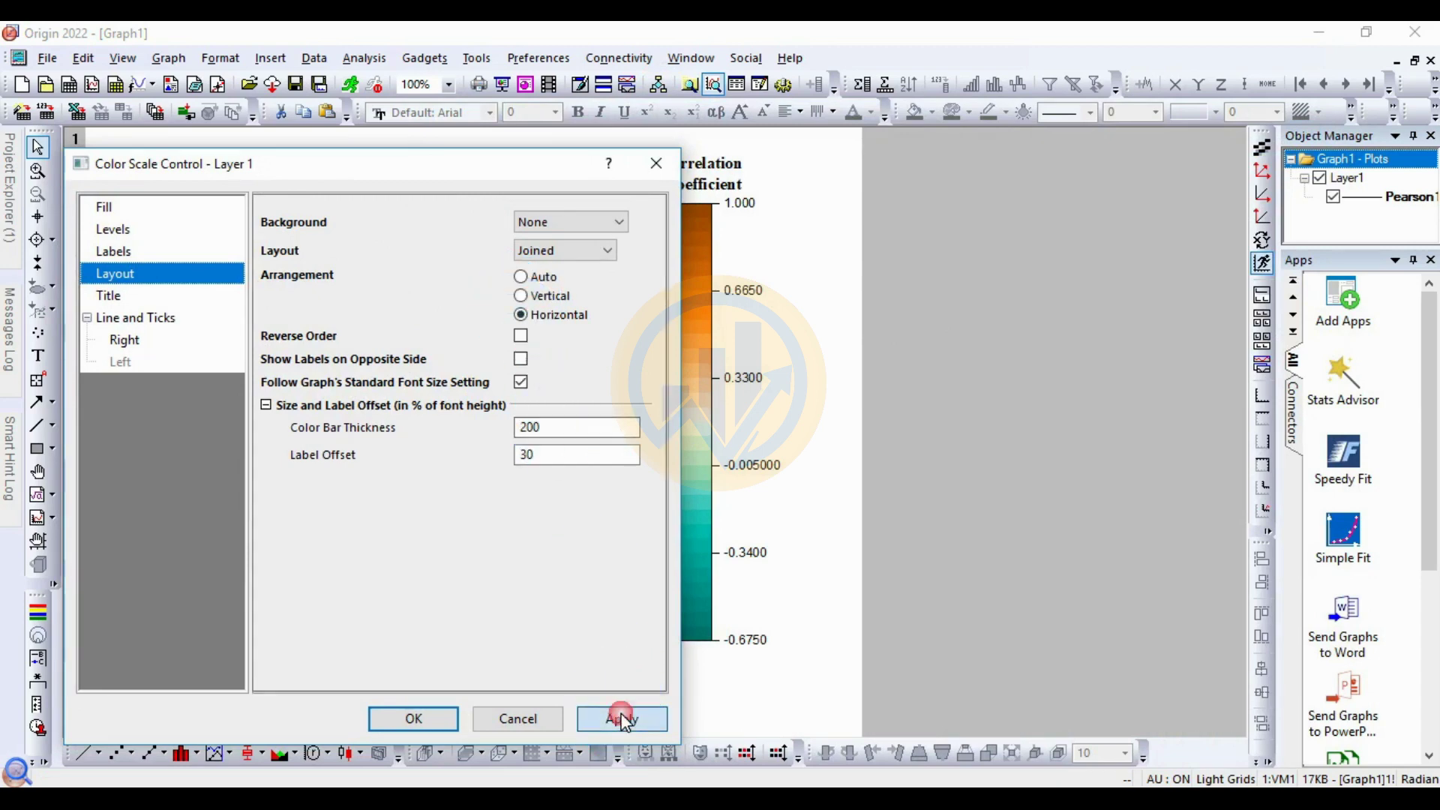
pyautogui.moveTo(496, 176)
pyautogui.mouseDown()
pyautogui.moveTo(610, 362)
pyautogui.moveTo(880, 550)
pyautogui.mouseUp()
pyautogui.click(861, 251)
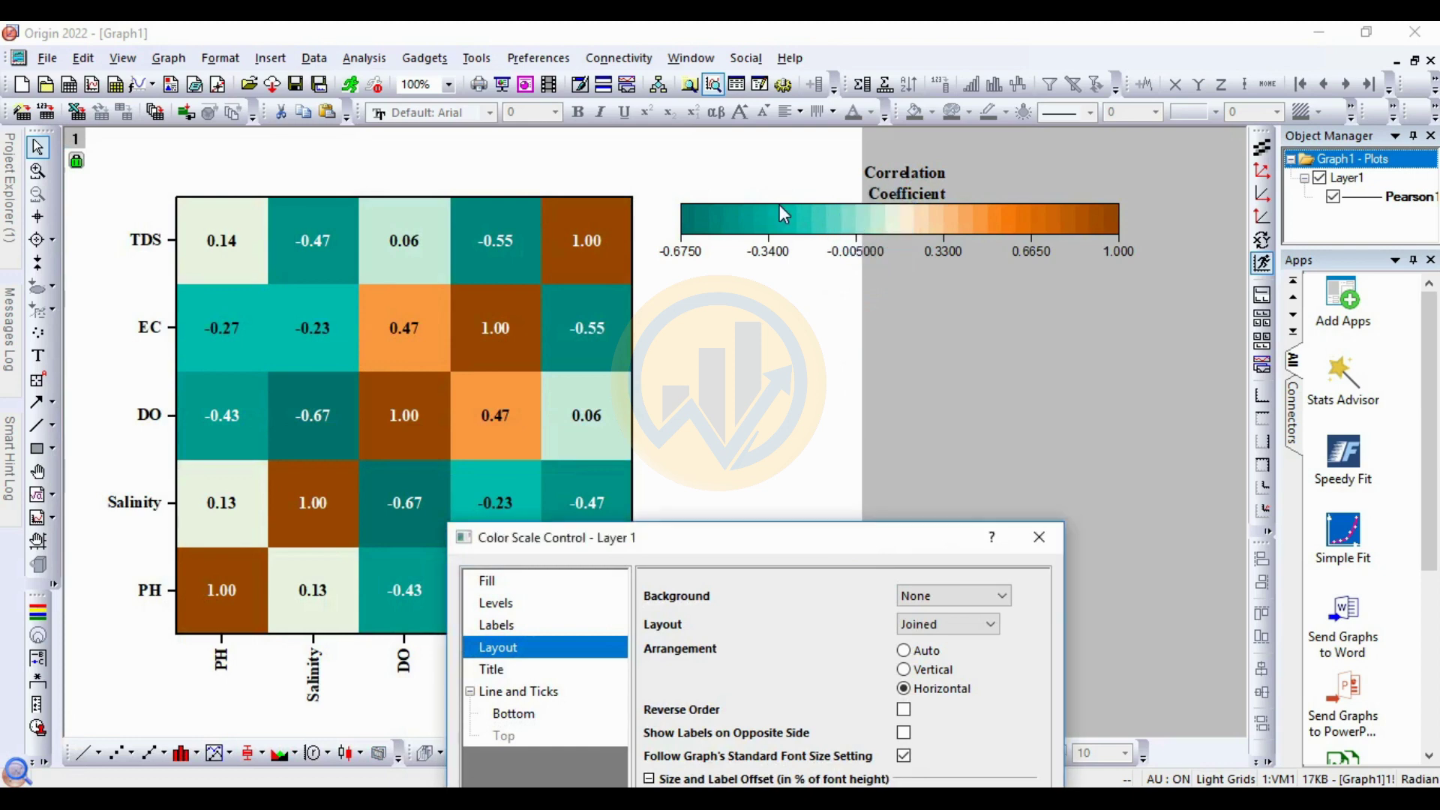
pyautogui.moveTo(819, 543)
pyautogui.mouseDown()
pyautogui.moveTo(716, 353)
pyautogui.moveTo(622, 218)
pyautogui.moveTo(567, 184)
pyautogui.mouseUp()
pyautogui.click(564, 493)
pyautogui.click(587, 750)
# Drag the horizontal colour scale to sit directly above the heatmap.
pyautogui.click(857, 252)
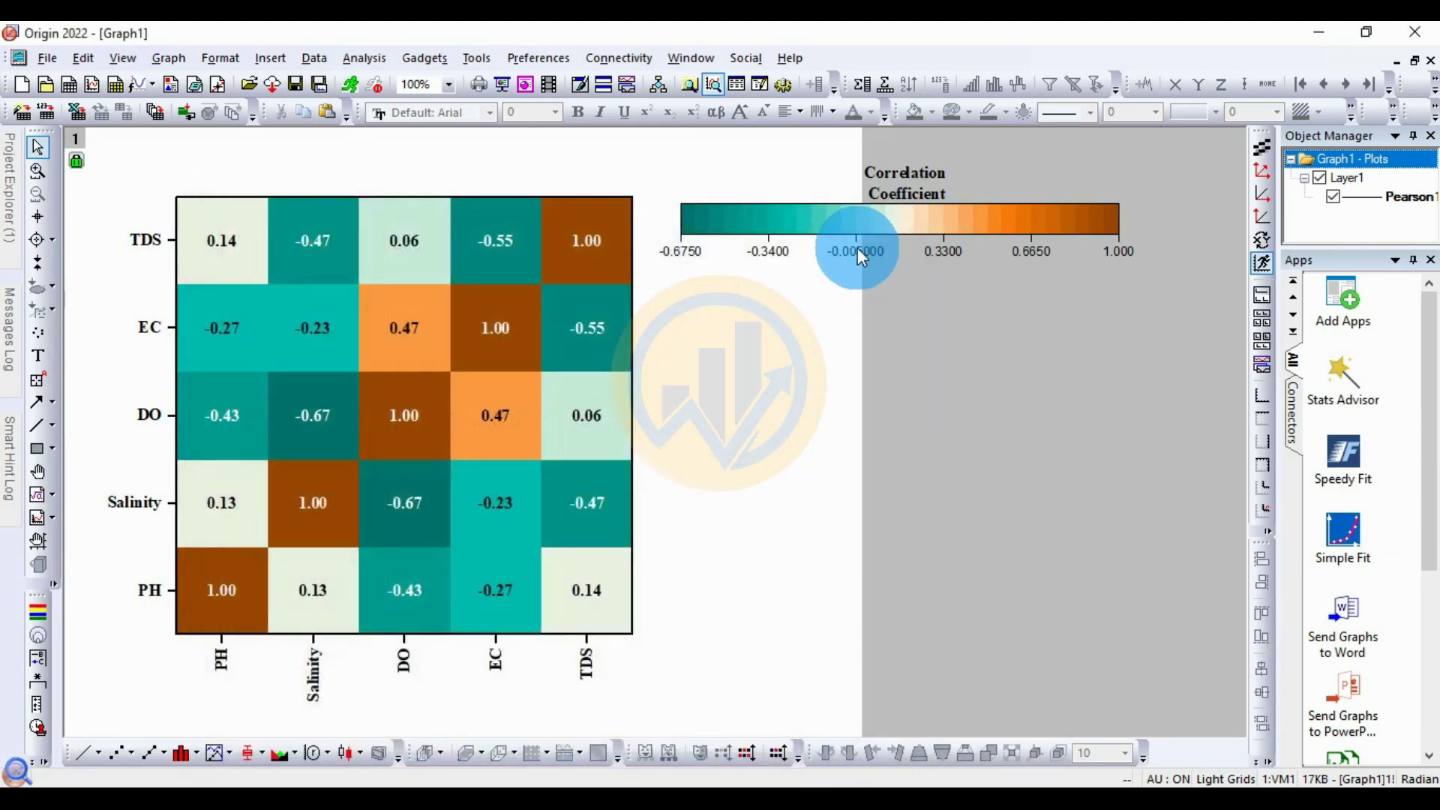
pyautogui.moveTo(866, 223); pyautogui.dragTo(385, 168)
pyautogui.click(819, 354)
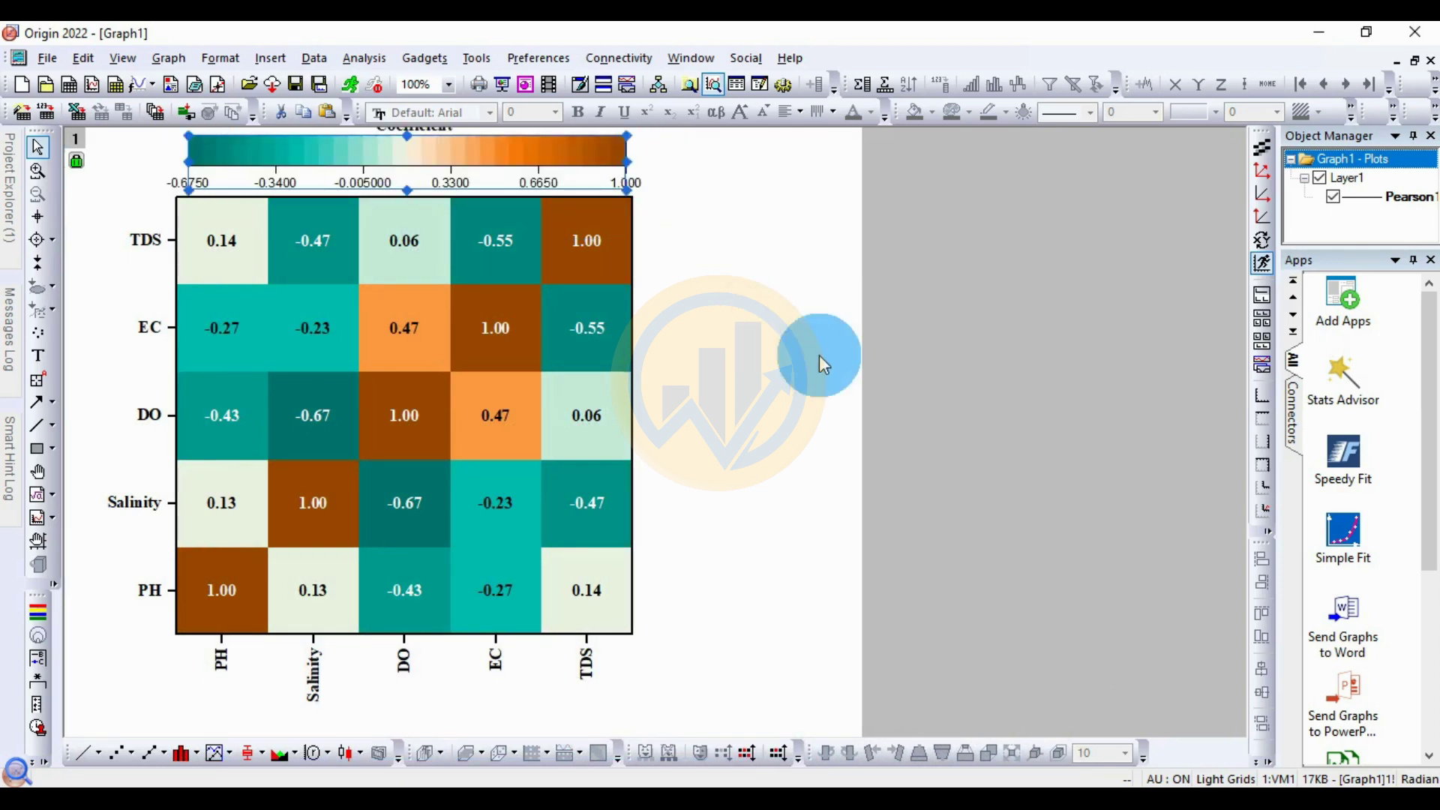
# Fit the Graph1 page to its layers with a 5-unit border.
pyautogui.click(465, 139)
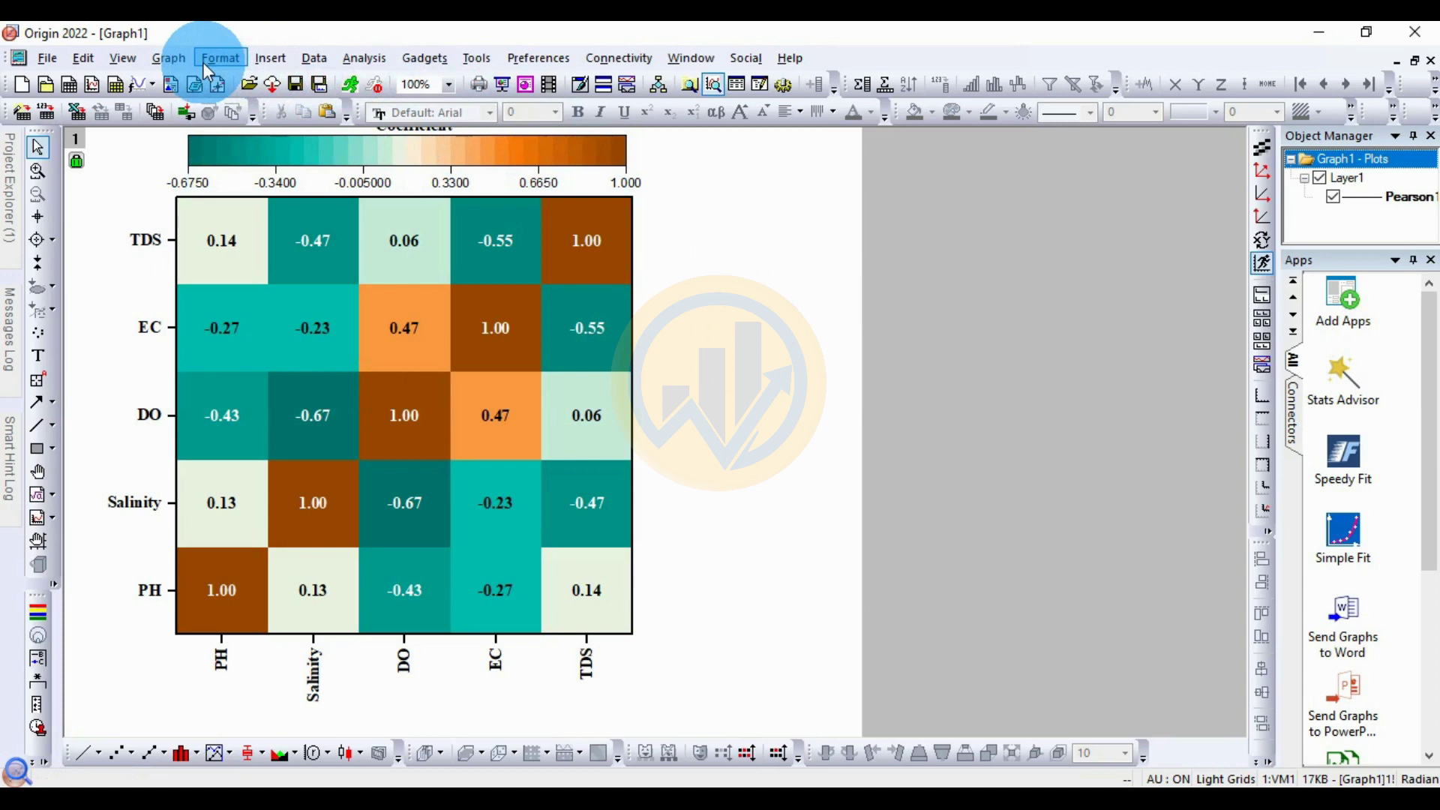
pyautogui.click(171, 60)
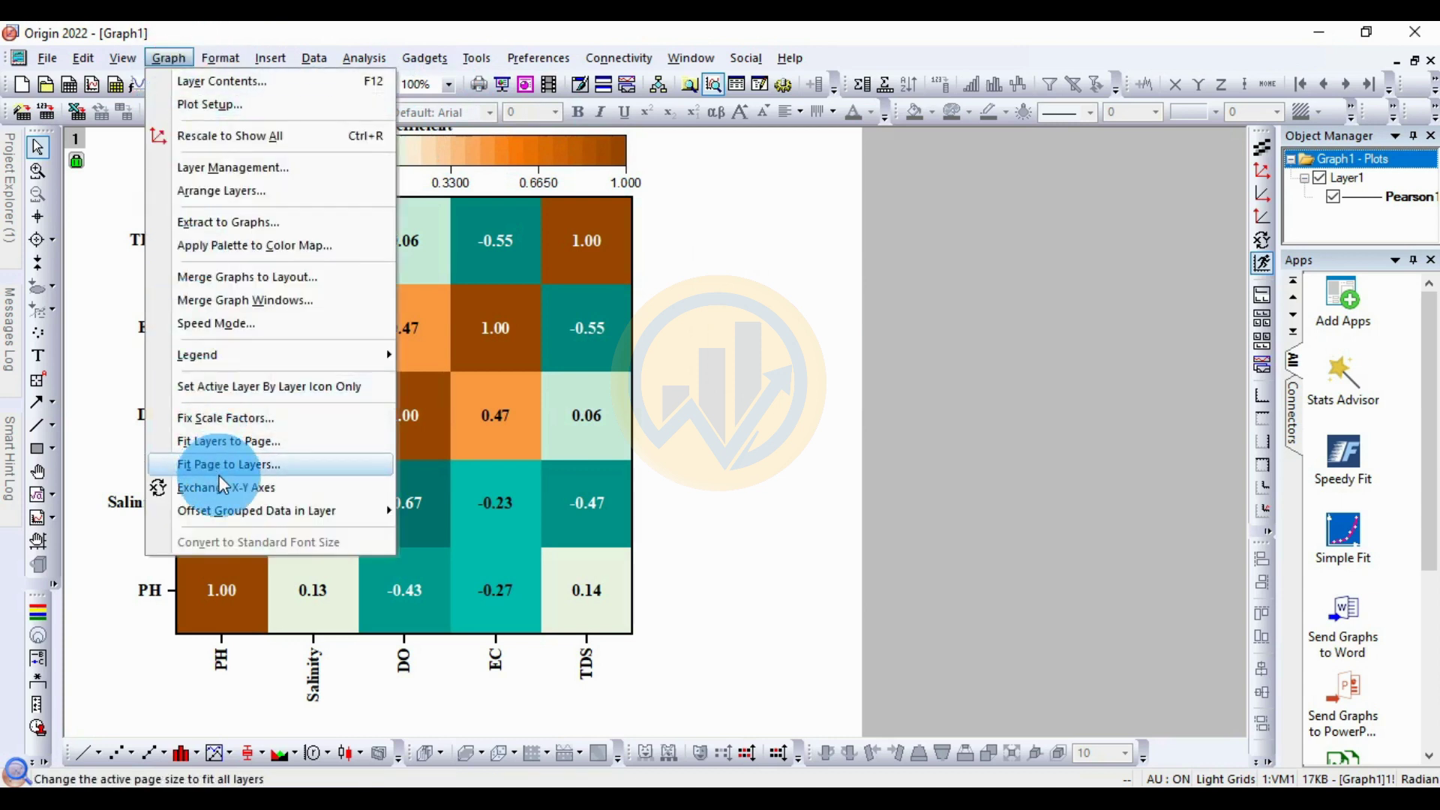
pyautogui.click(238, 465)
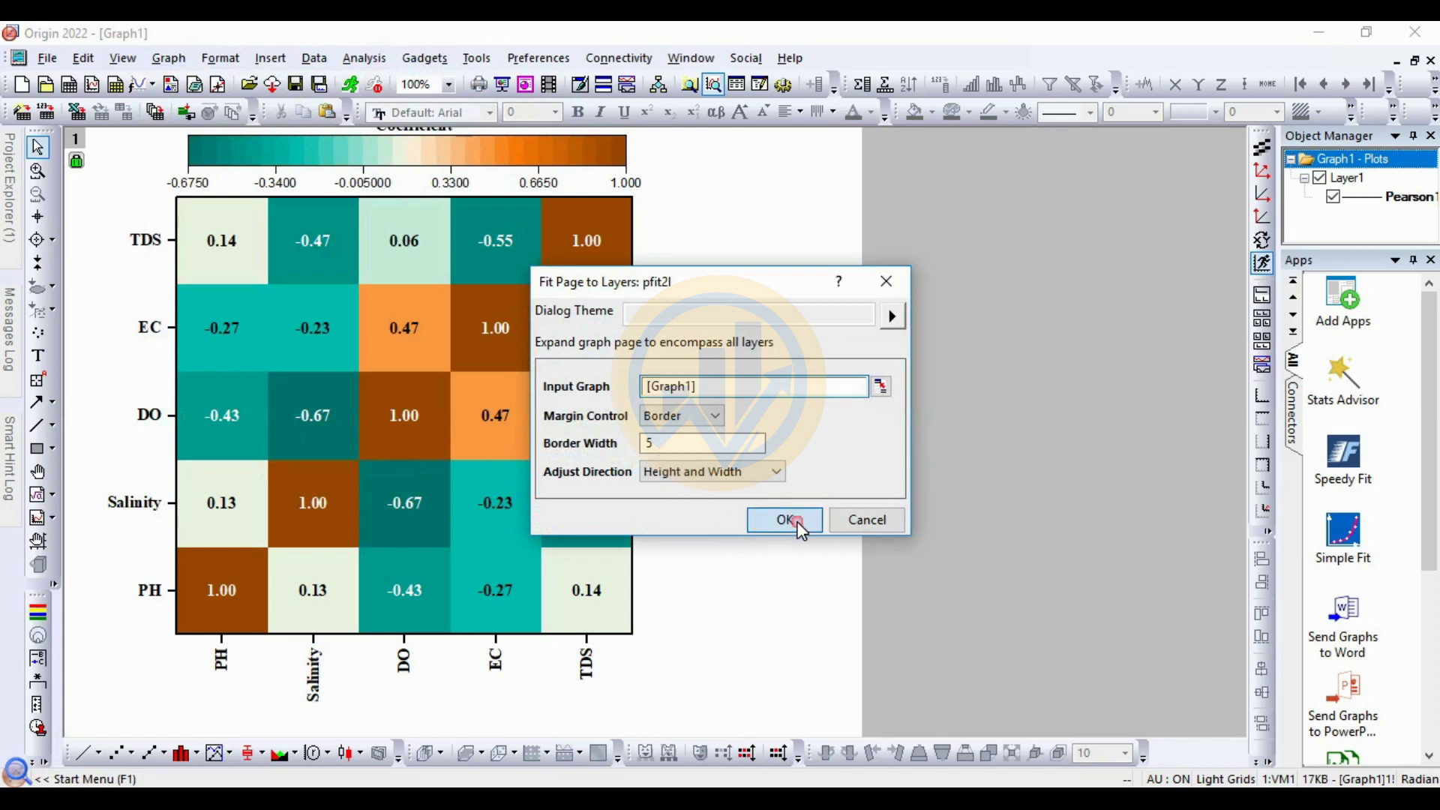
pyautogui.click(798, 522)
pyautogui.click(241, 282)
pyautogui.click(411, 236)
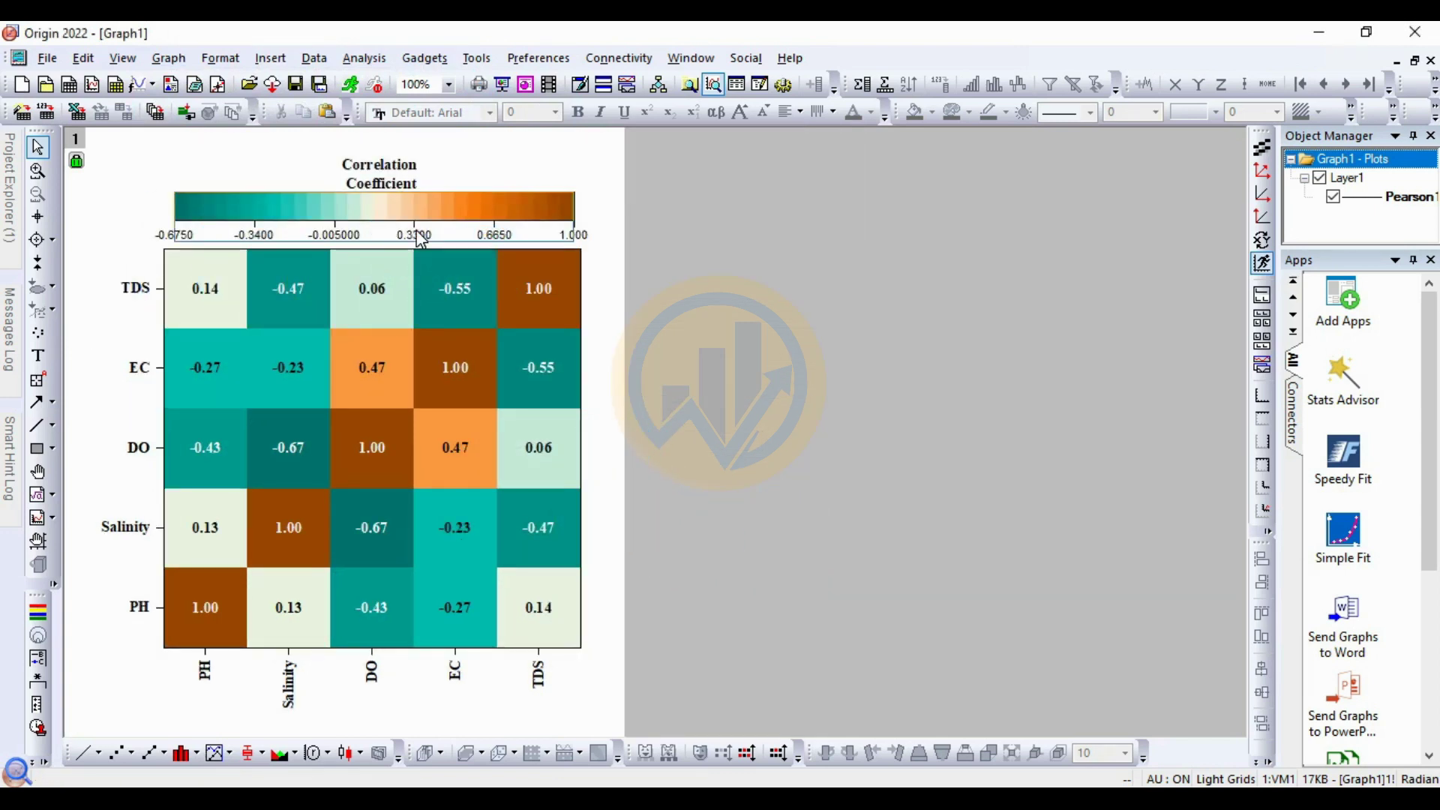
# Open the colour scale's properties and review its Title settings.
pyautogui.rightClick(435, 225)
pyautogui.click(497, 488)
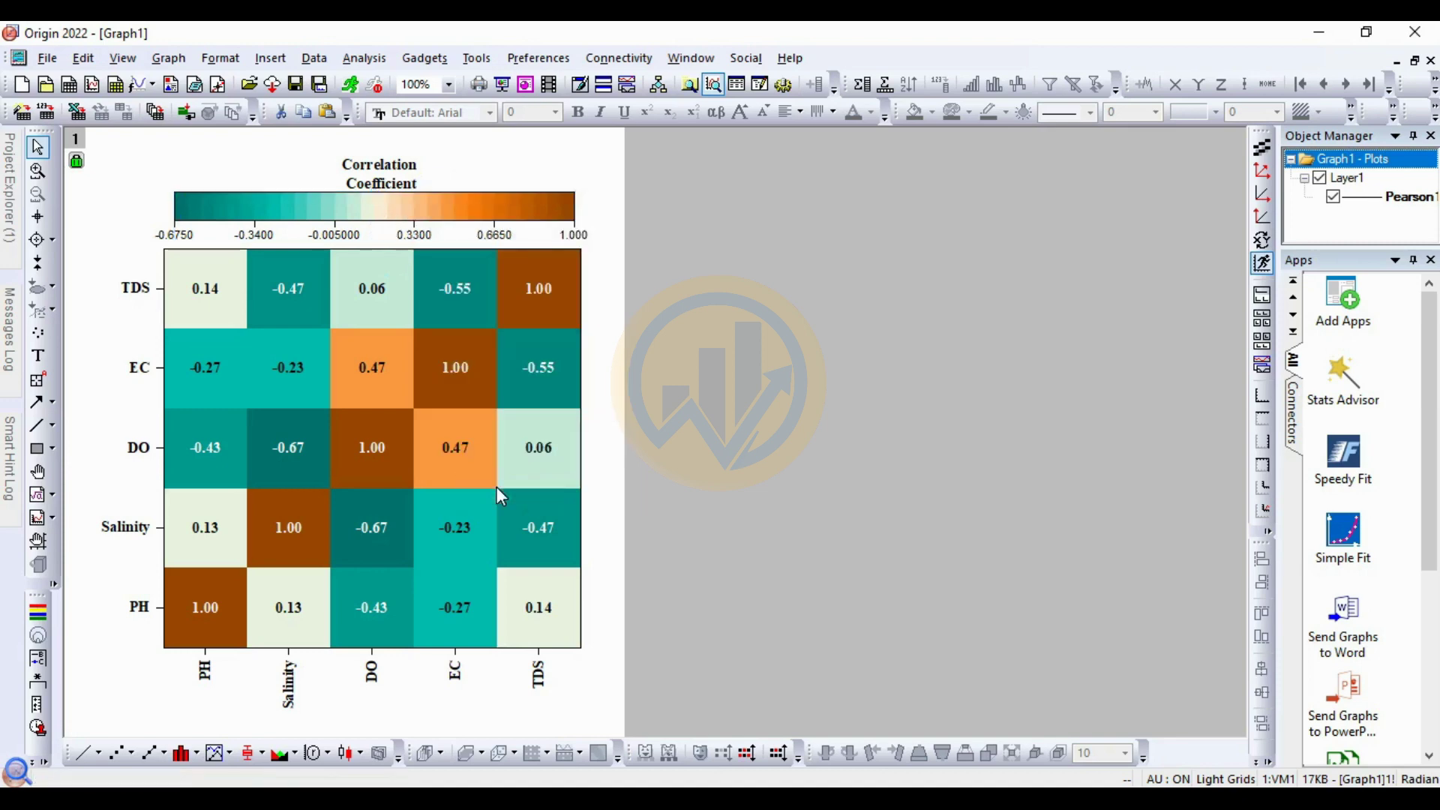
pyautogui.moveTo(523, 181); pyautogui.dragTo(876, 147)
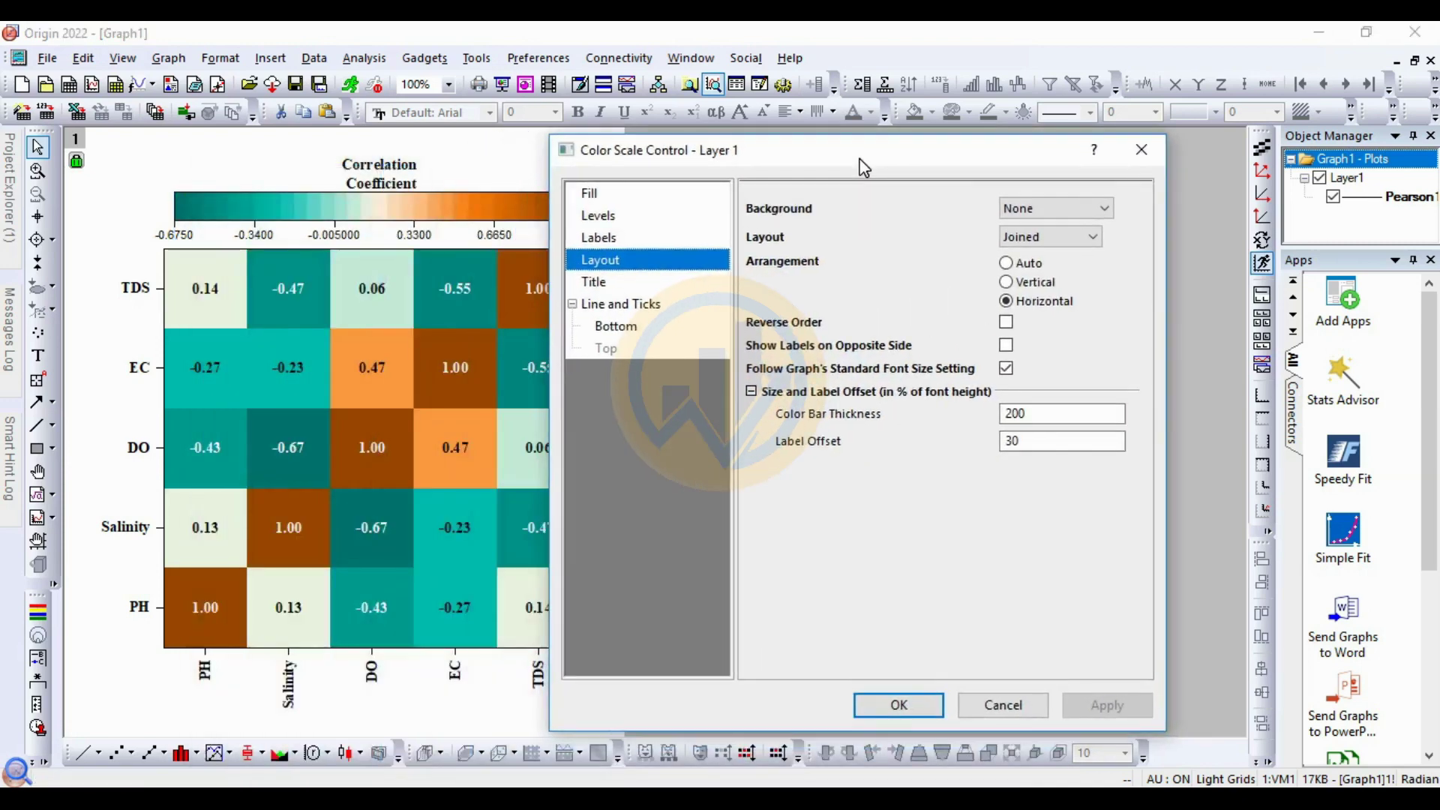
pyautogui.click(592, 280)
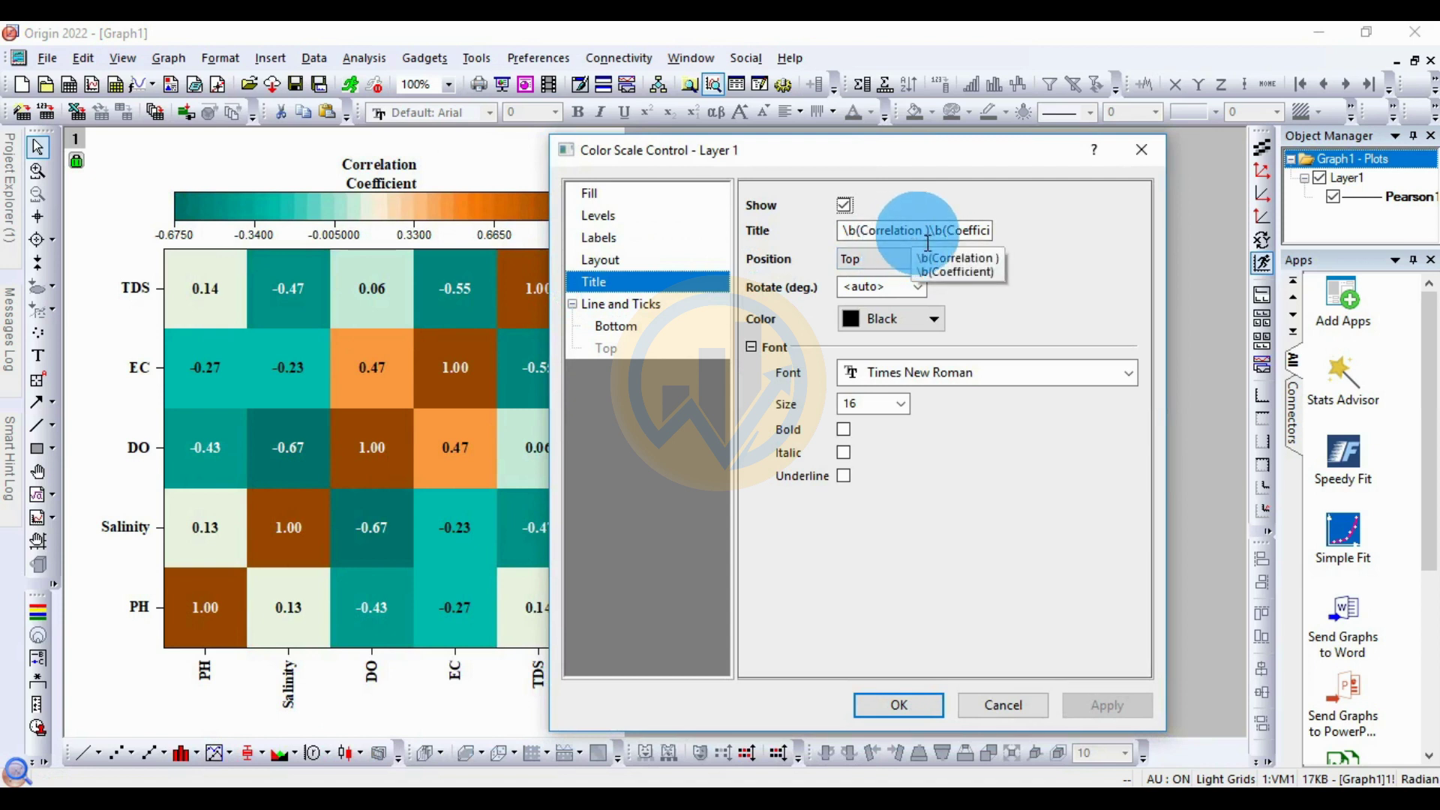
pyautogui.click(855, 409)
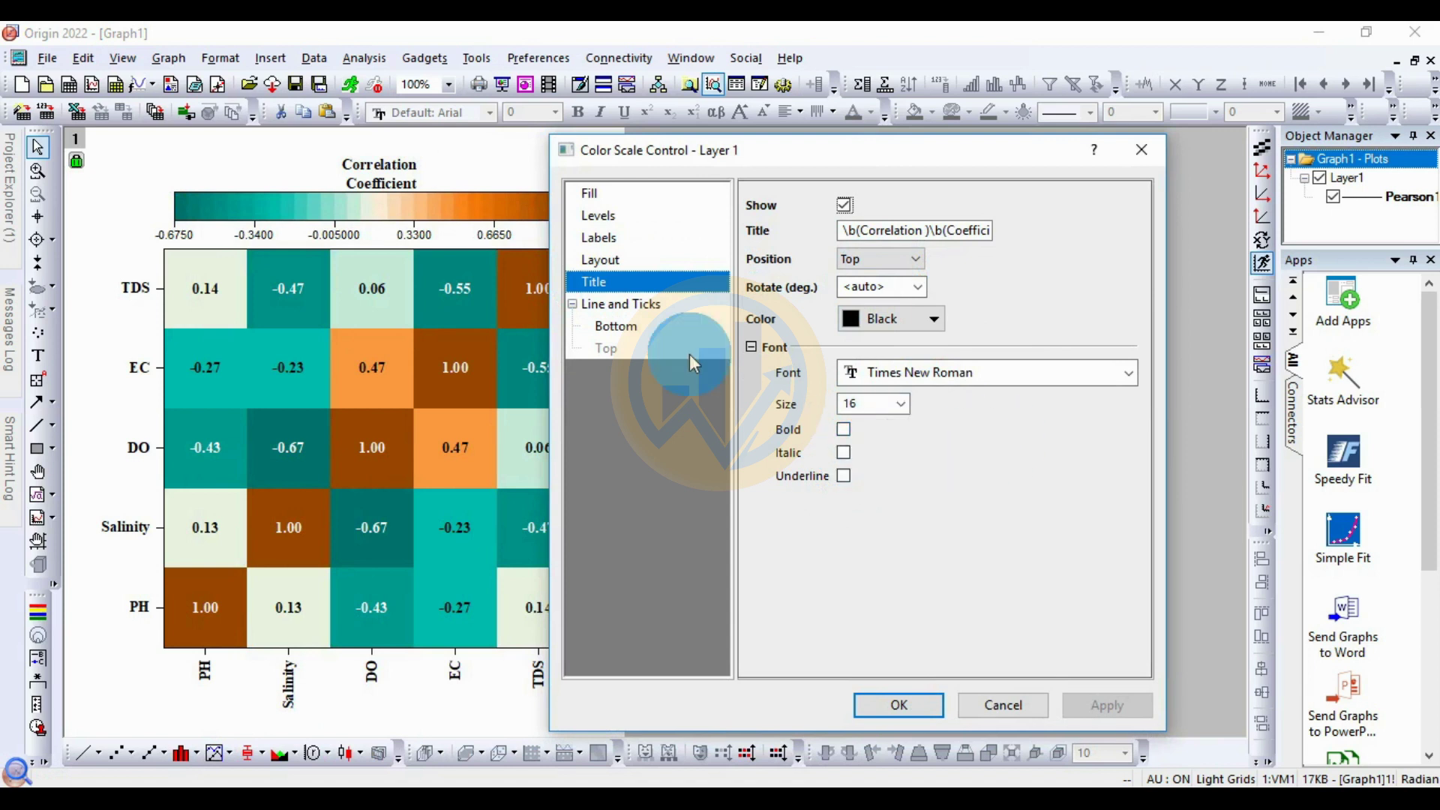
# Set the colour scale tick labels to bold Times New Roman, size 16, and apply.
pyautogui.click(607, 238)
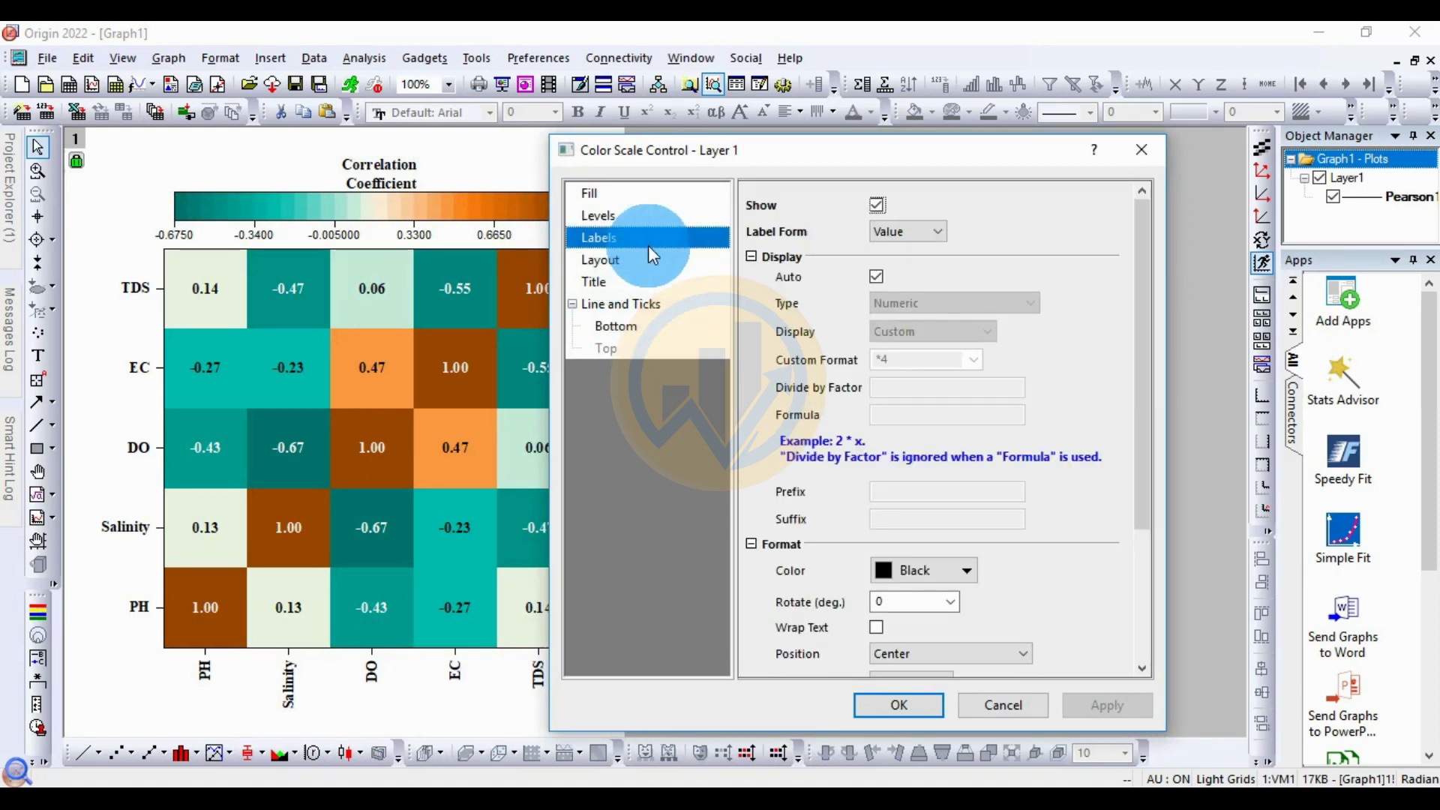
pyautogui.scroll(-5, 947, 428)
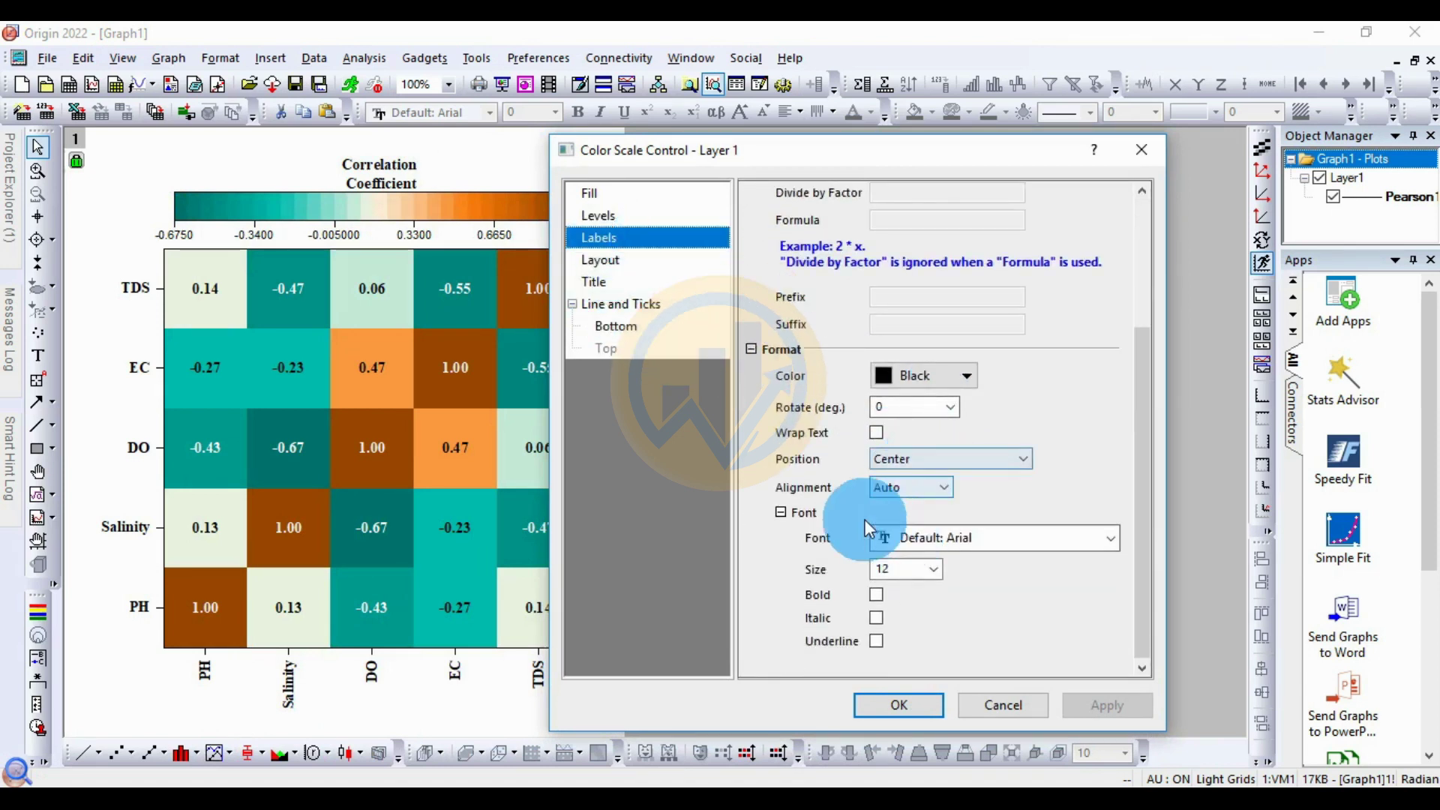
pyautogui.click(1111, 539)
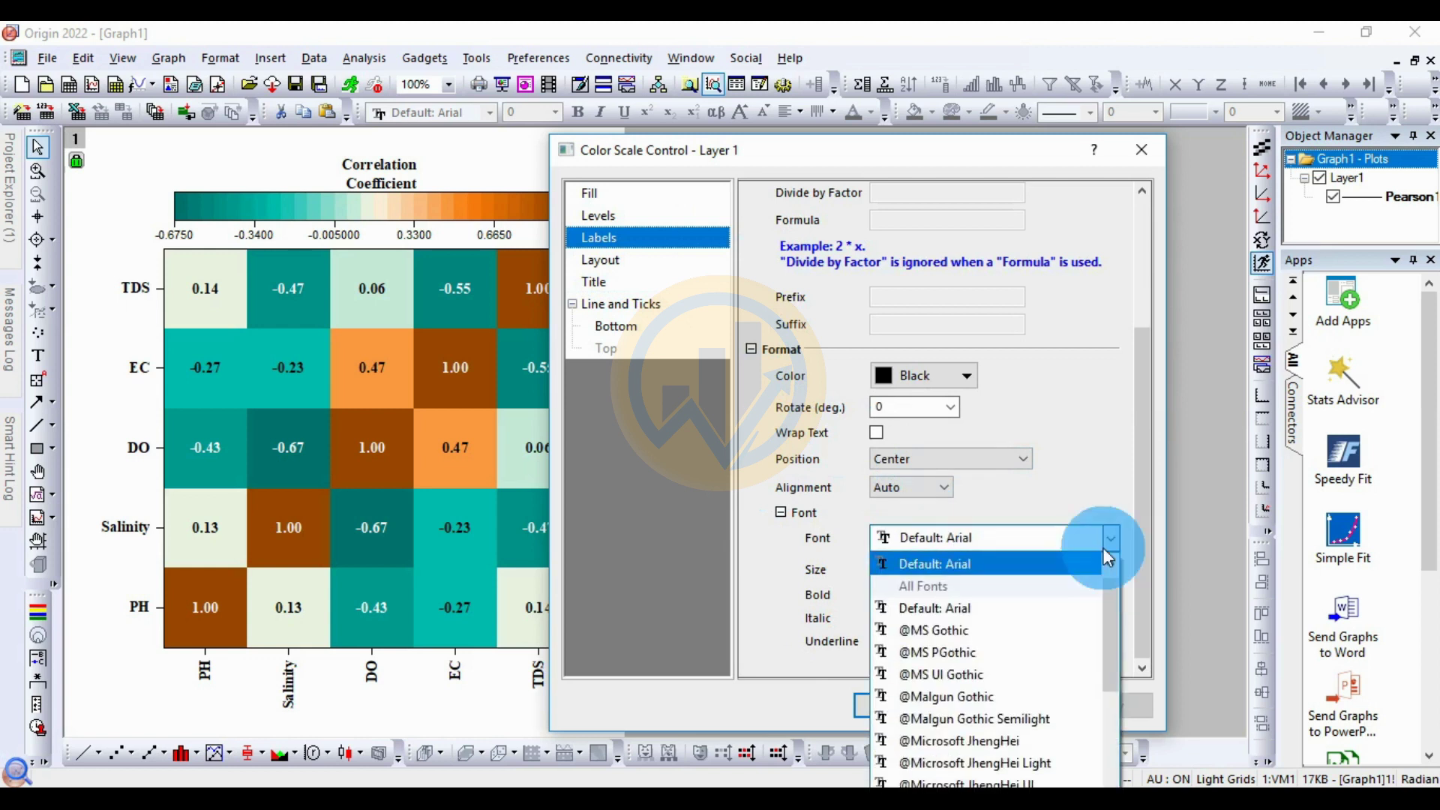
pyautogui.scroll(2, 1029, 554)
pyautogui.click(988, 583)
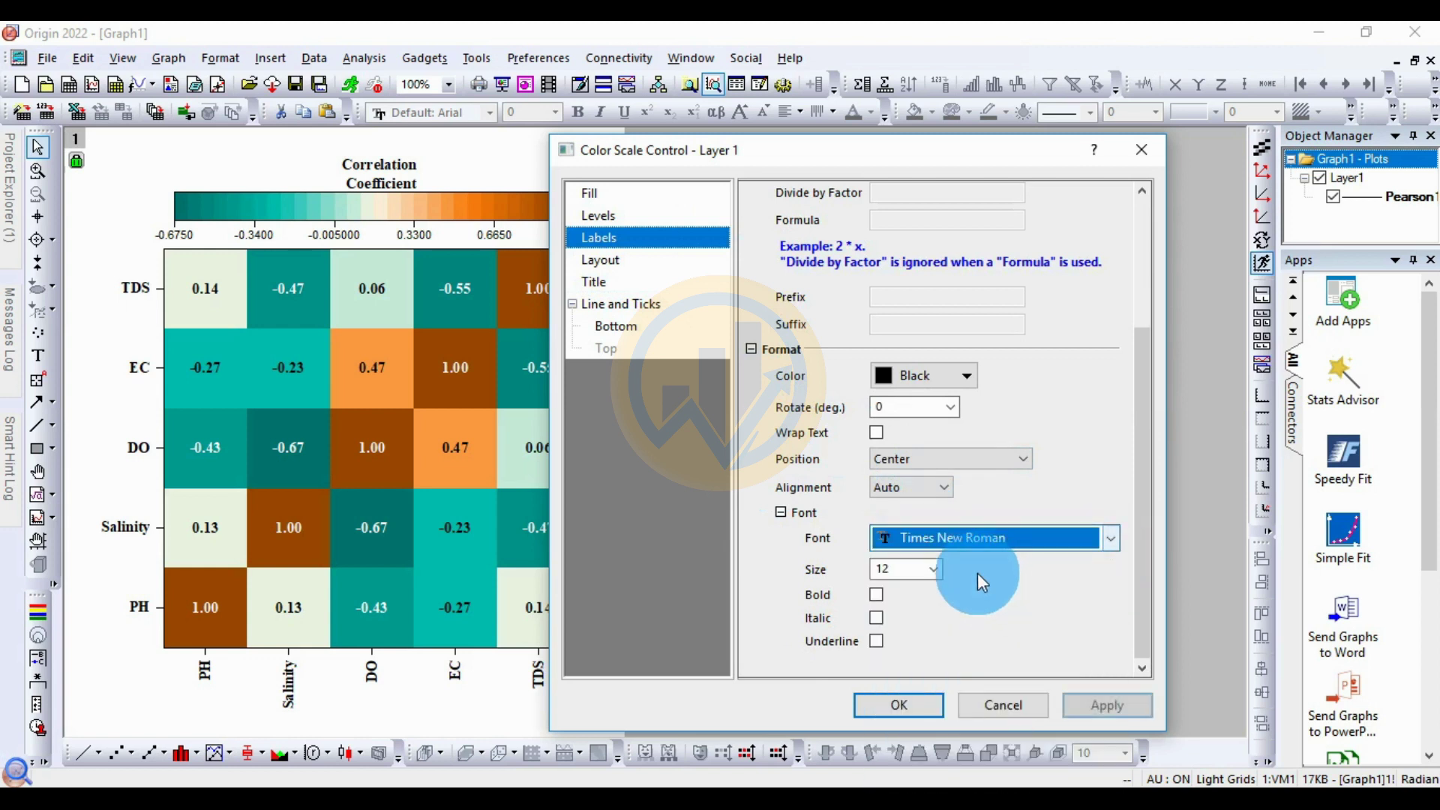
pyautogui.click(933, 571)
pyautogui.click(892, 672)
pyautogui.click(876, 596)
pyautogui.click(1130, 704)
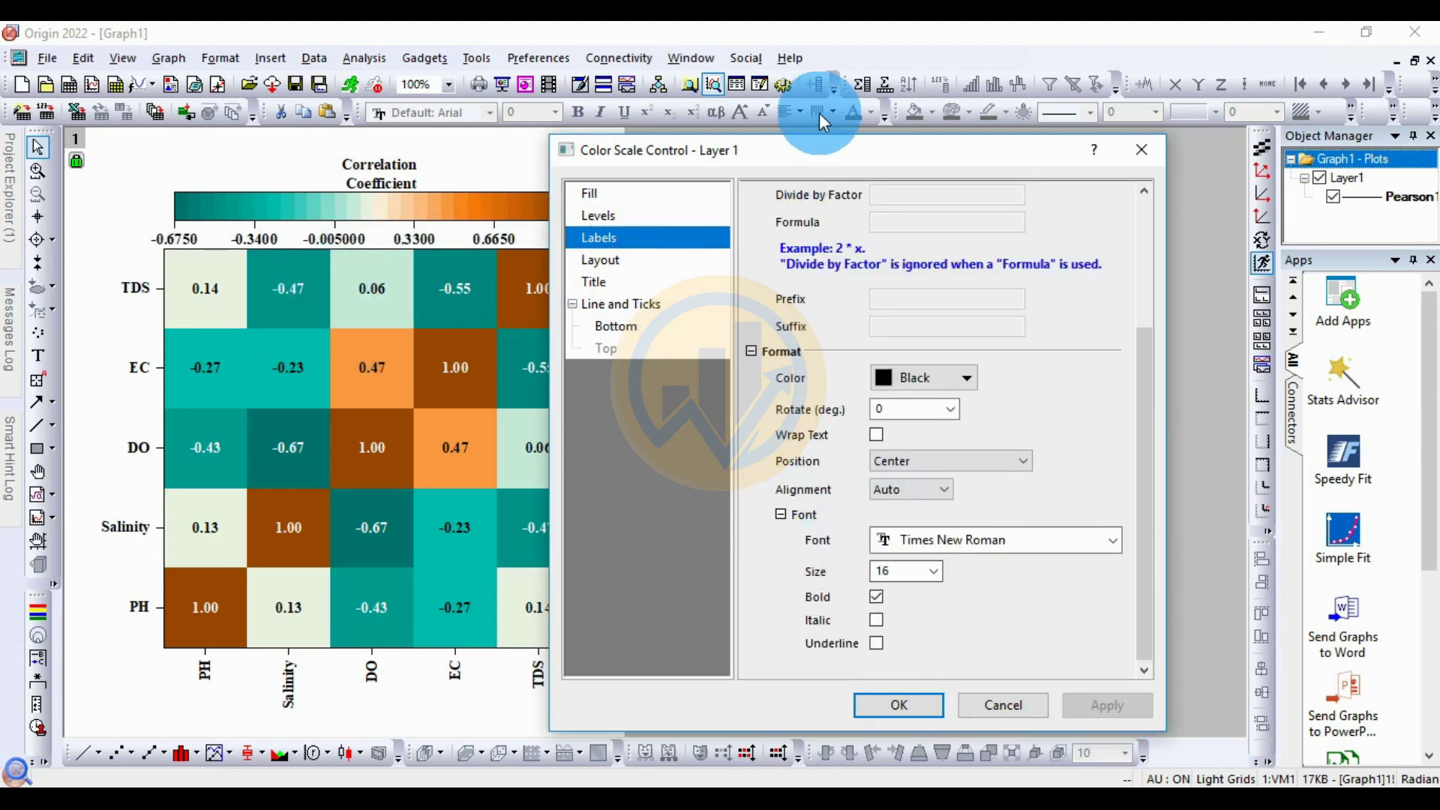
pyautogui.moveTo(812, 142); pyautogui.dragTo(957, 102)
pyautogui.click(622, 218)
# Make the colour scale vertical with reversed order, 1.000 on top, and place it right of the heatmap.
pyautogui.click(1141, 218)
pyautogui.click(1141, 259)
pyautogui.click(1238, 641)
pyautogui.click(495, 249)
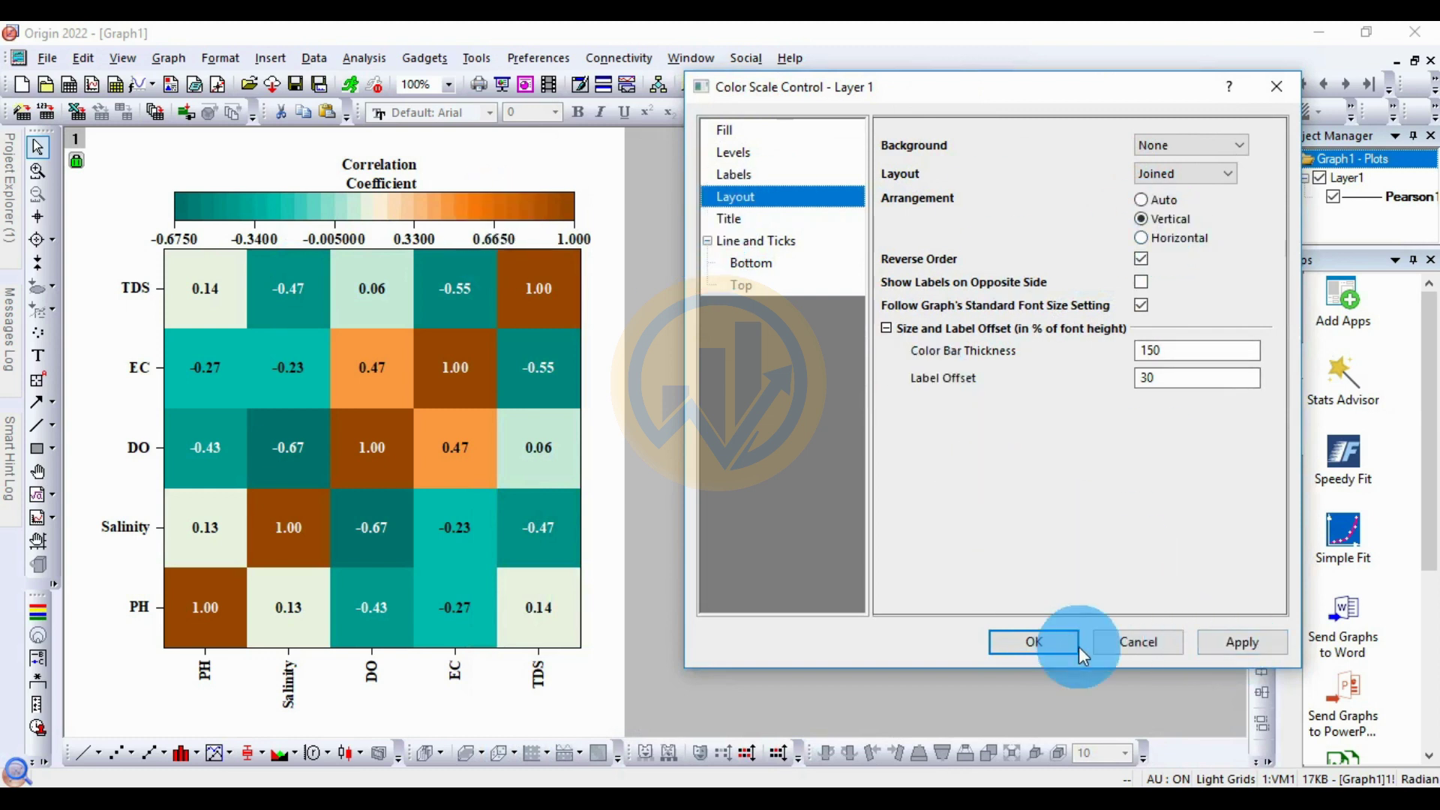
pyautogui.click(1238, 642)
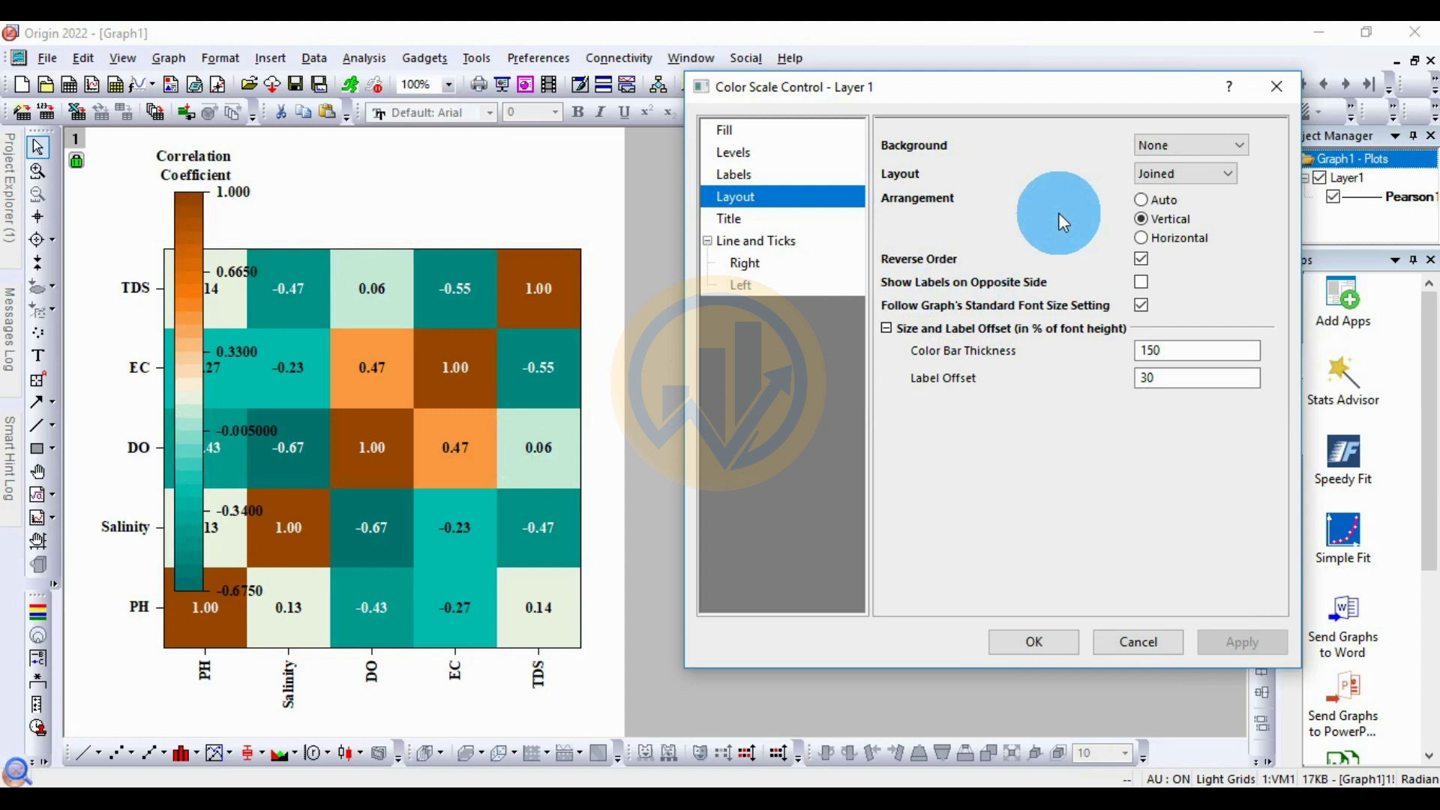
pyautogui.click(1034, 639)
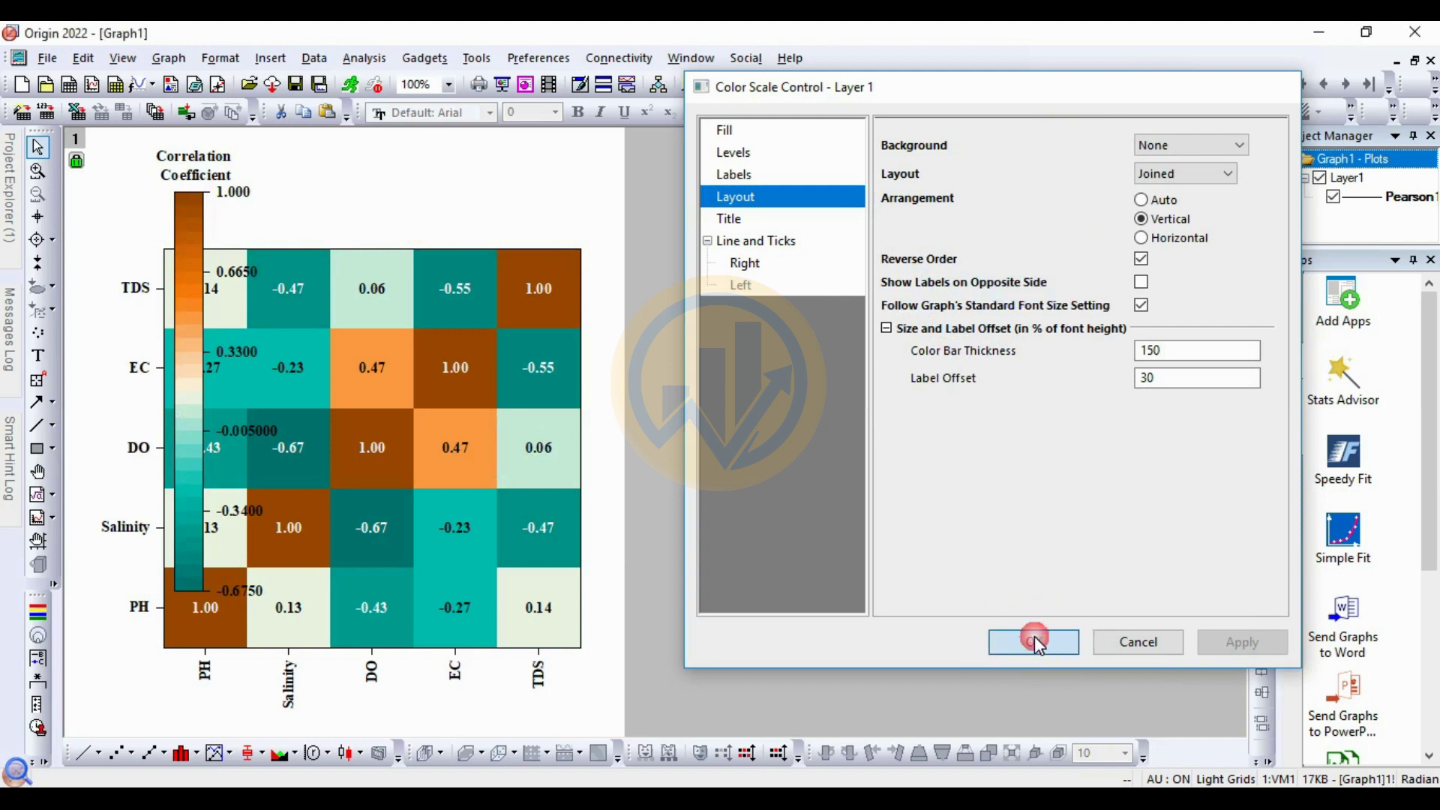
pyautogui.moveTo(182, 316); pyautogui.dragTo(619, 375)
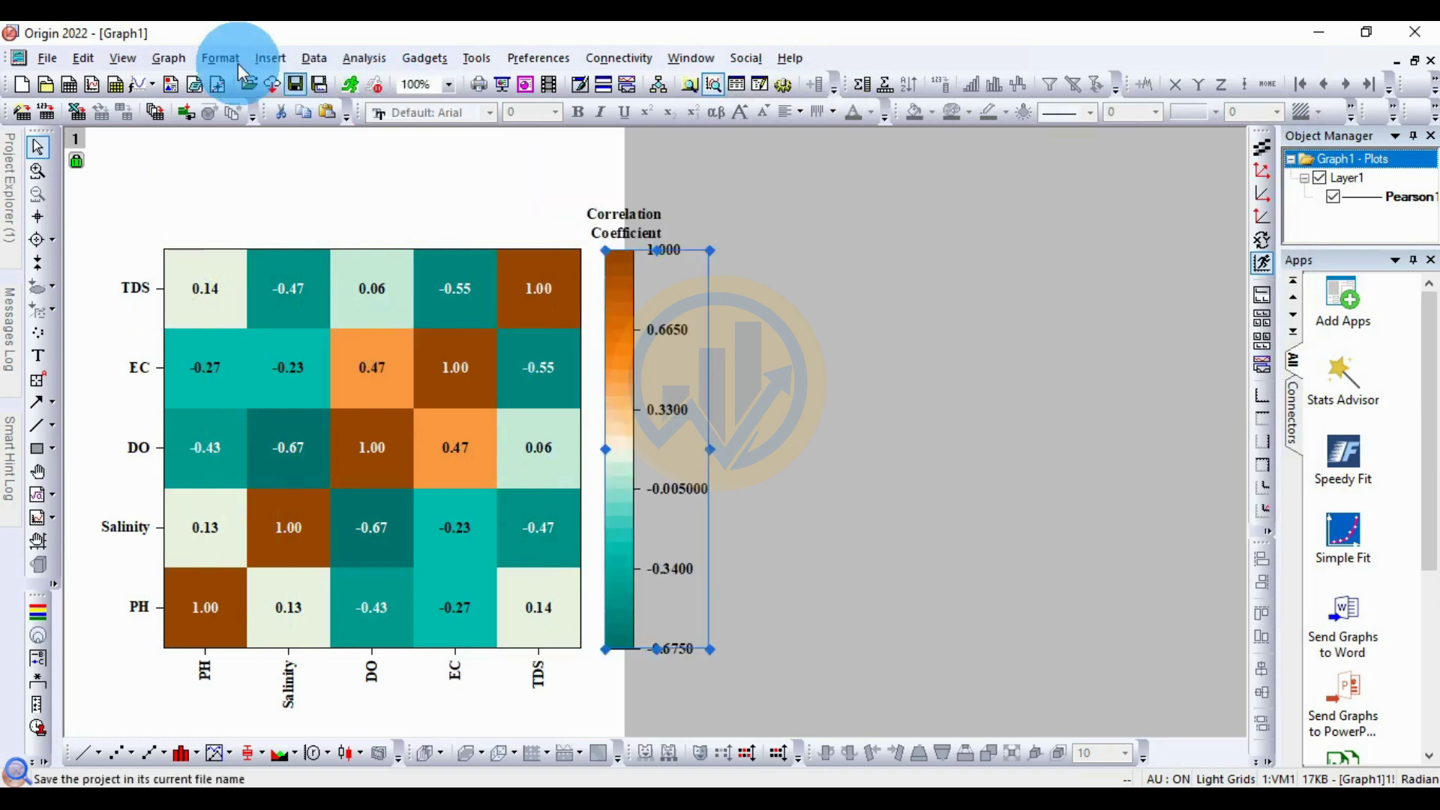
# Refit the Graph1 page around the heatmap and vertical colour scale, then deselect.
pyautogui.click(168, 58)
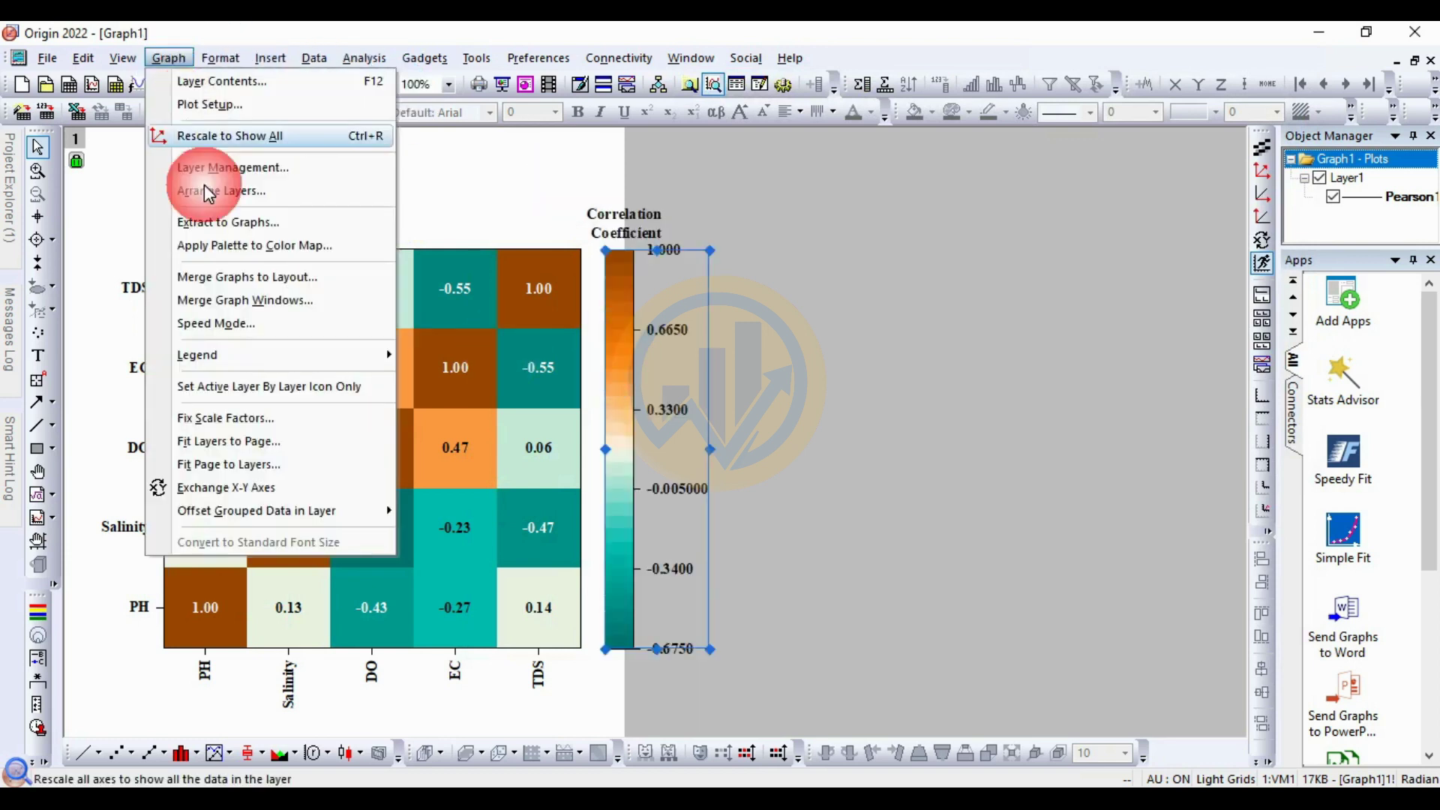
pyautogui.click(250, 474)
pyautogui.click(787, 520)
pyautogui.click(836, 513)
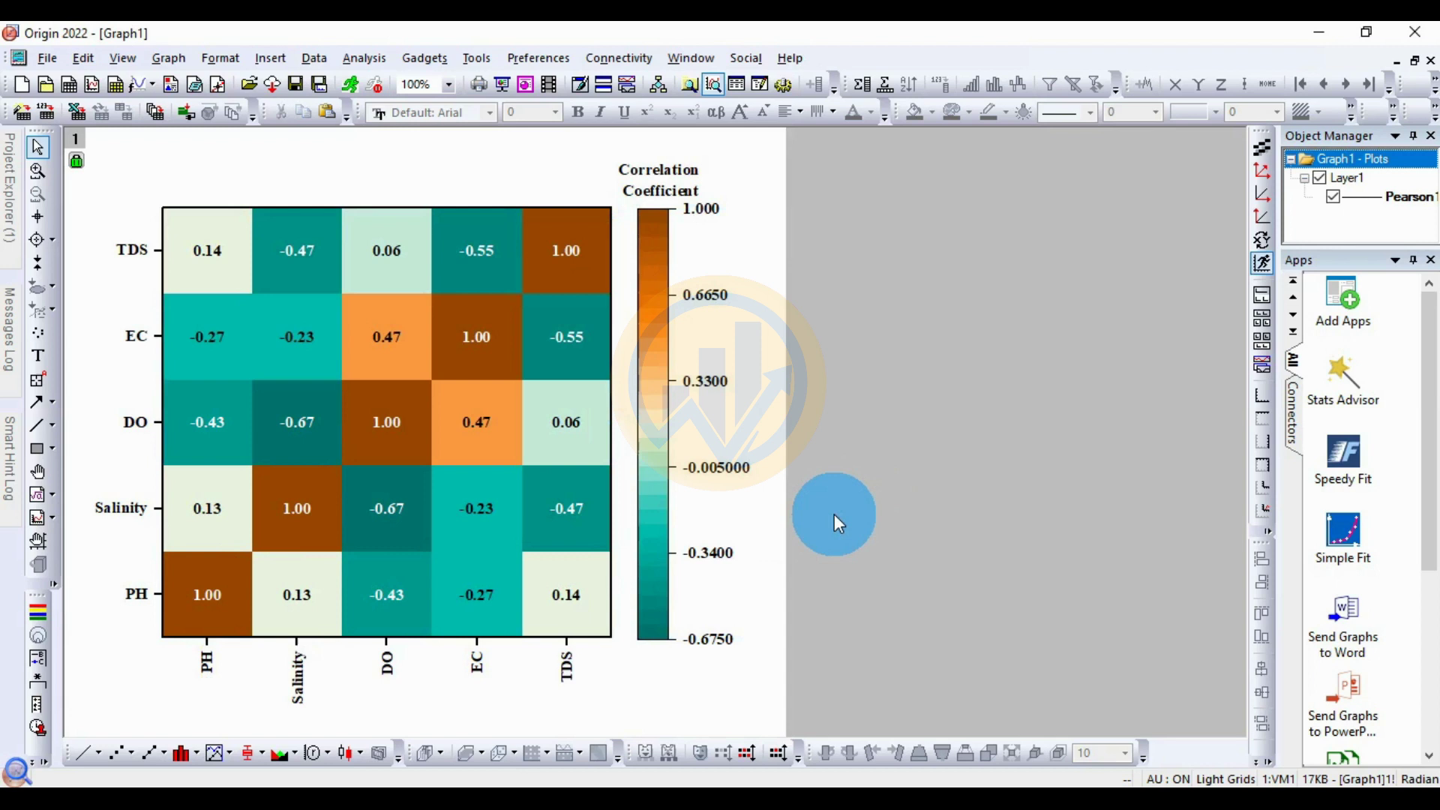
pyautogui.moveTo(428, 321)
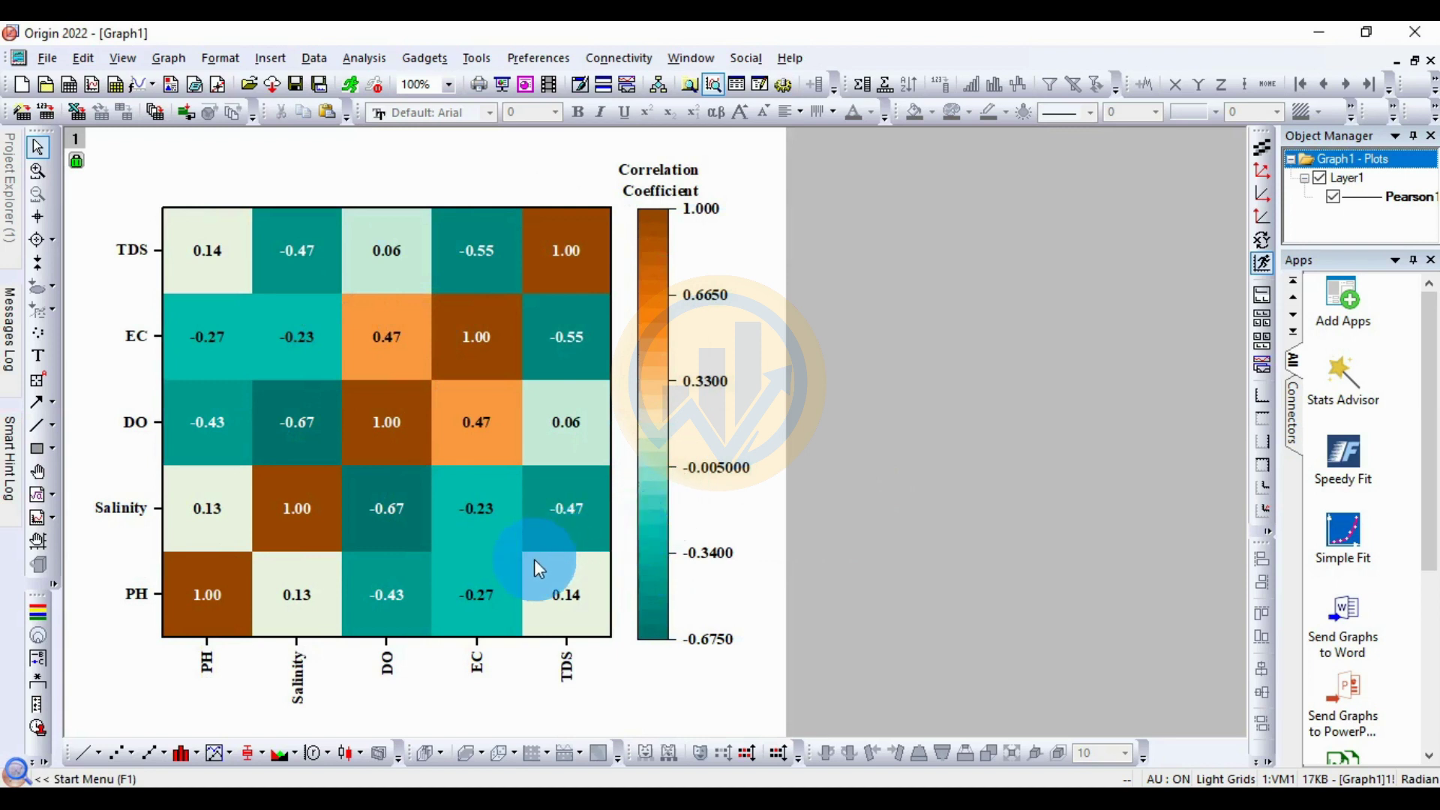
pyautogui.moveTo(437, 263)
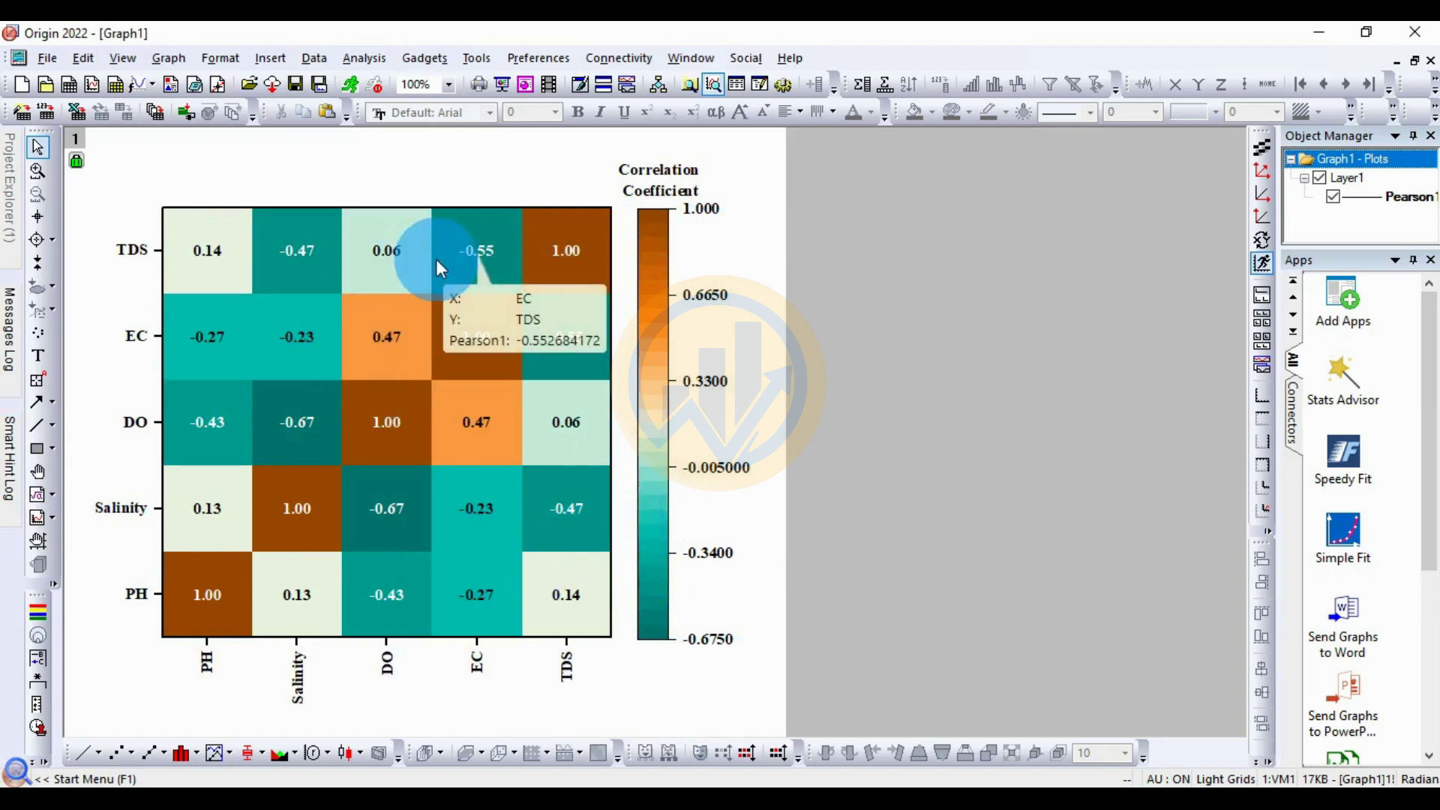